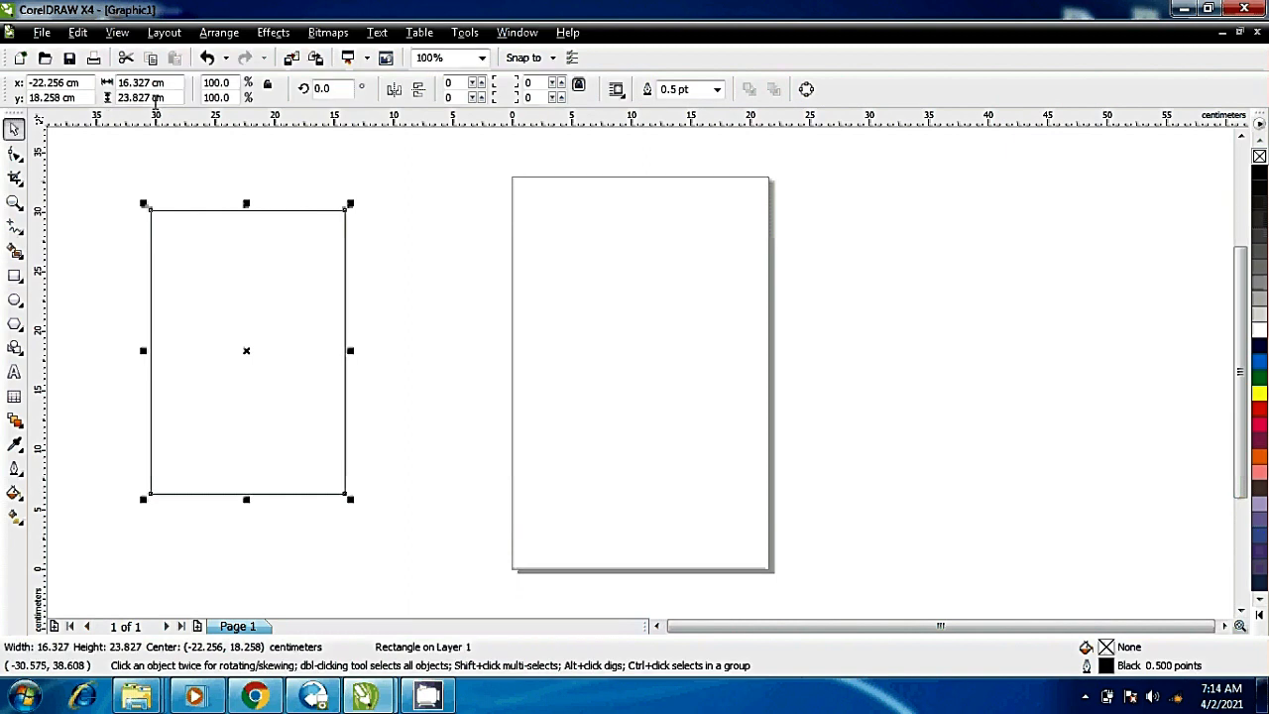
# - Set the rectangle's height to 35 cm and its width to 21.5 cm, and center it on the page
pyautogui.click(155, 99)
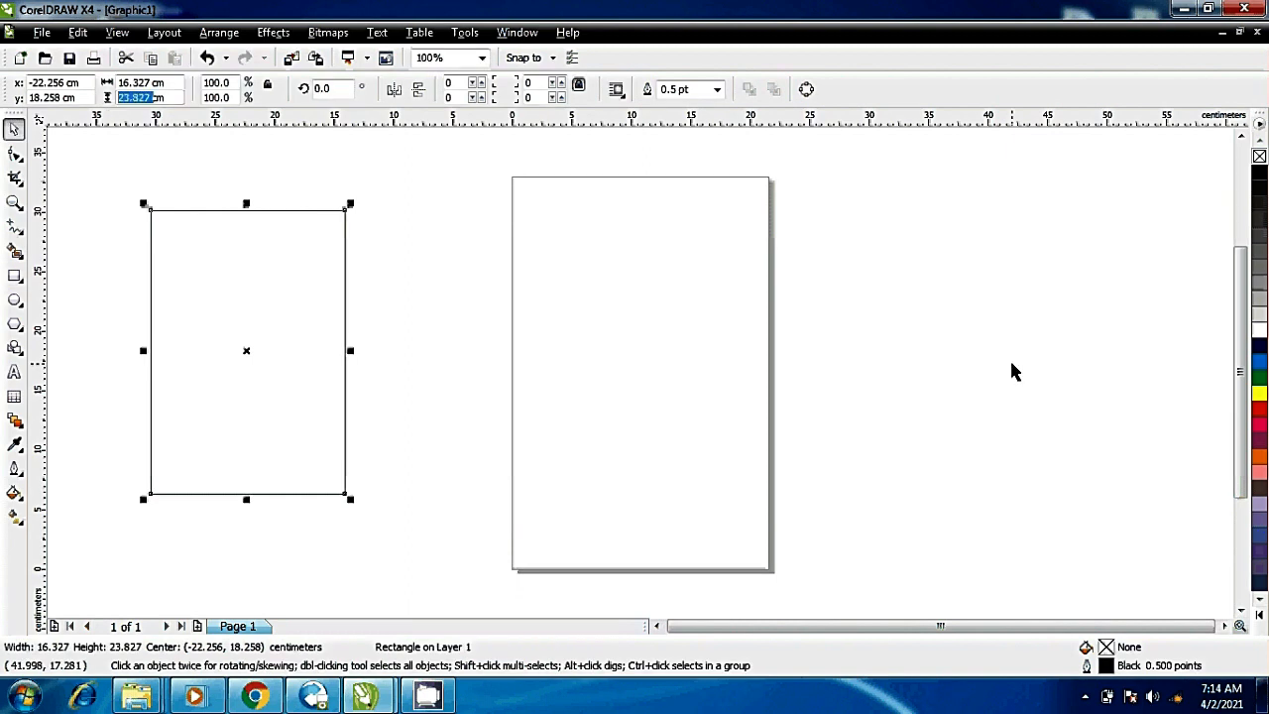
pyautogui.write('35')
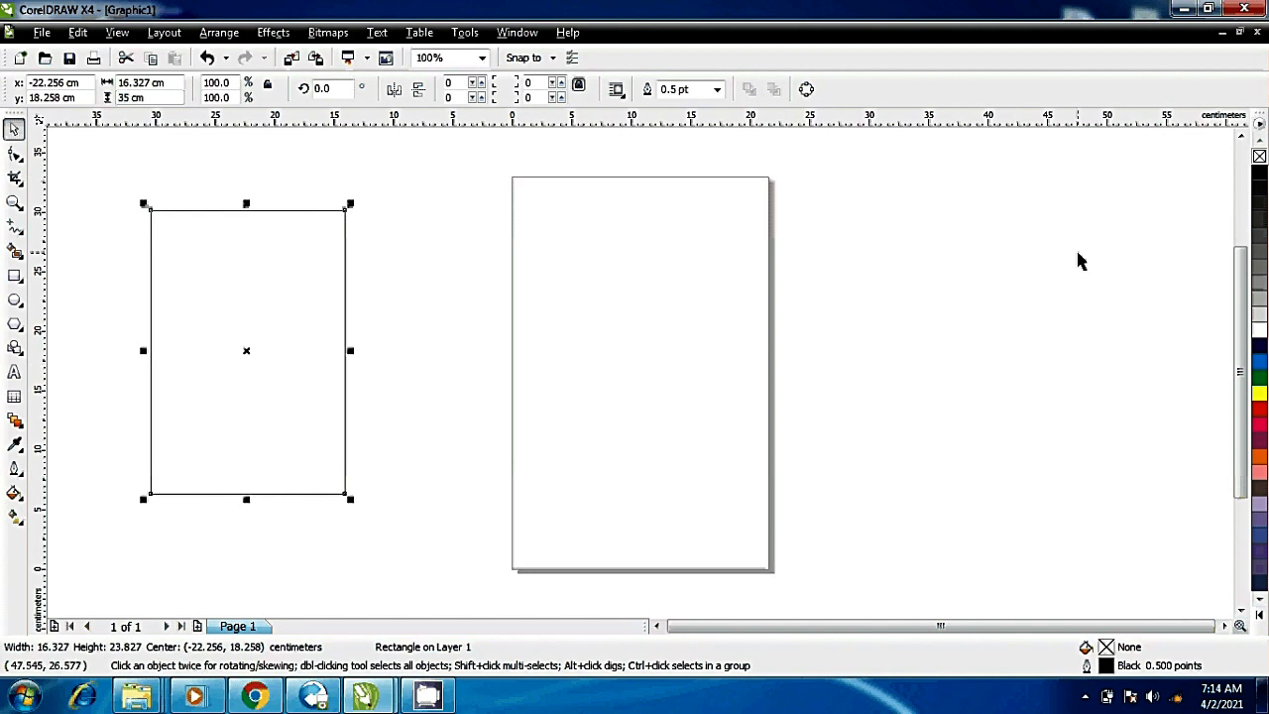
pyautogui.doubleClick(149, 82)
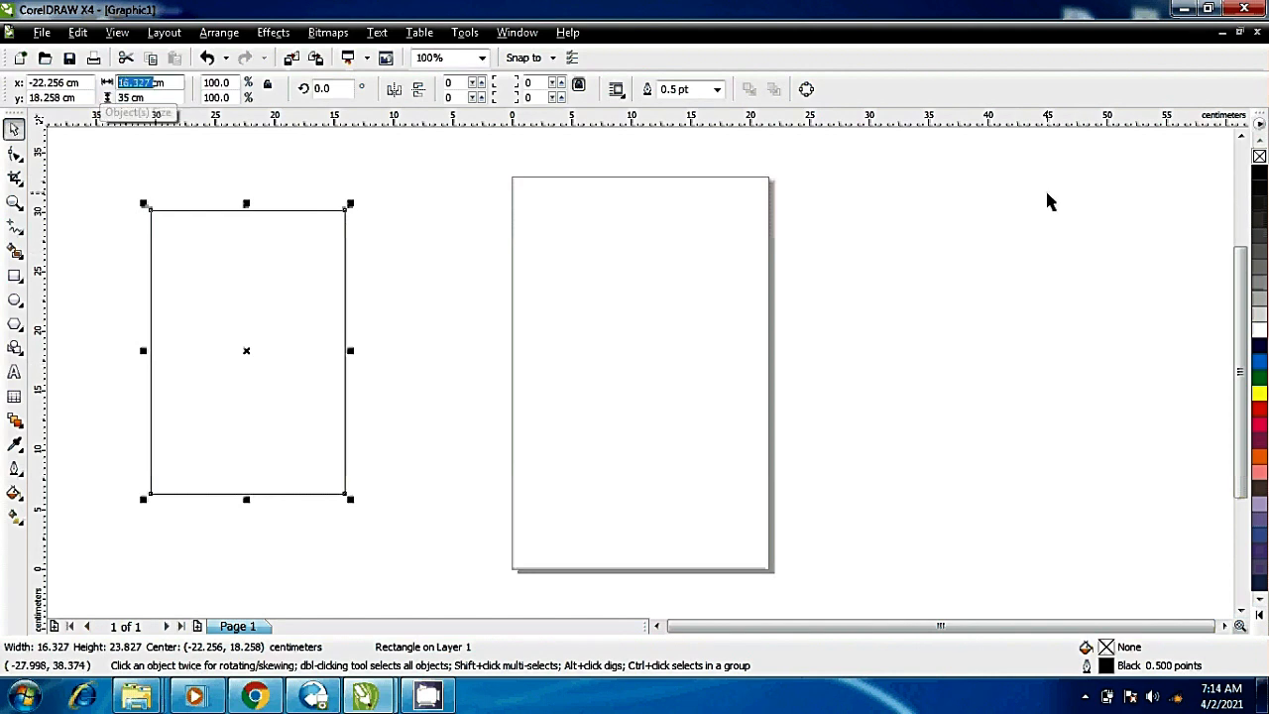
pyautogui.write('21')
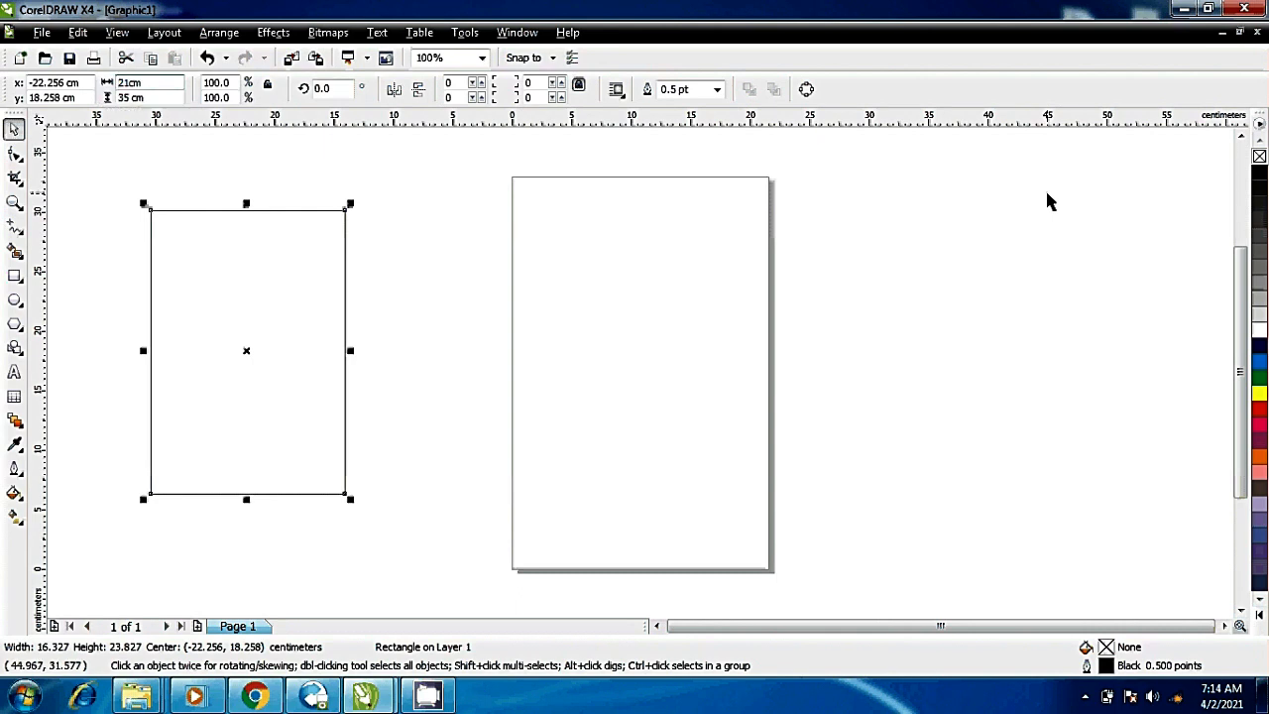
pyautogui.press('Return')
pyautogui.press('p')
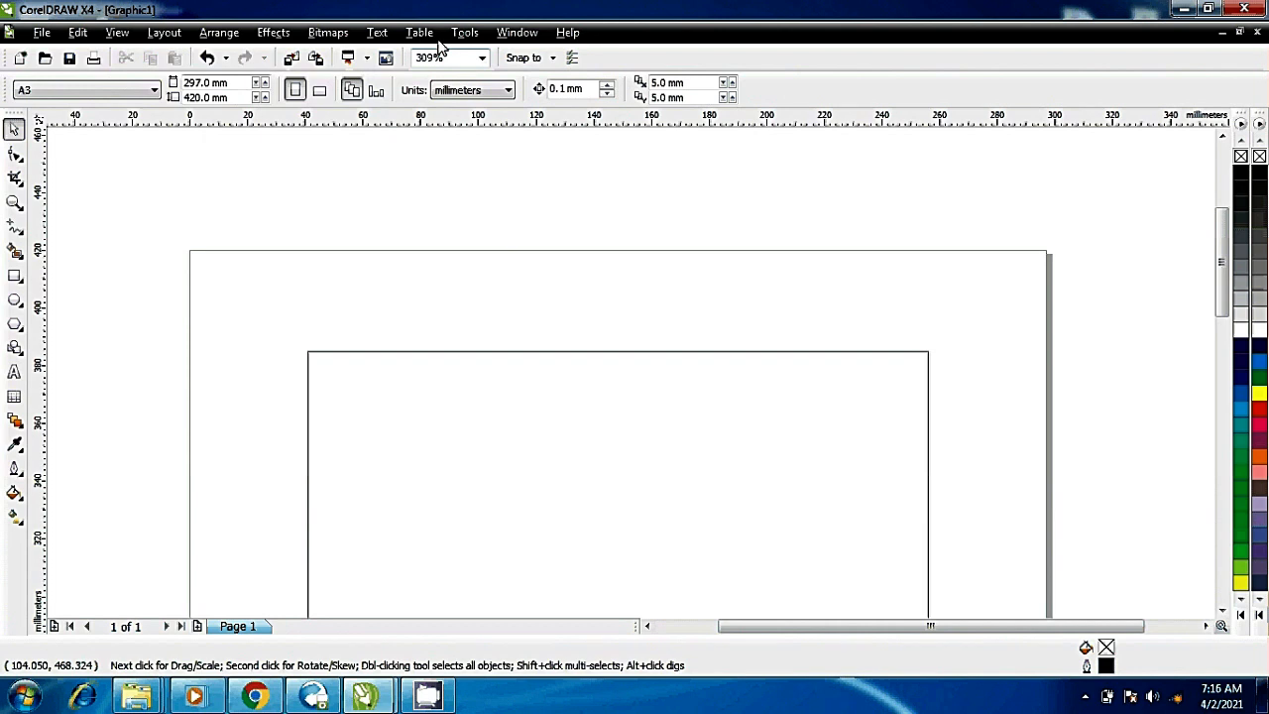
# - Hide the Uniform Colors palette so that only the Default CMYK palette is displayed
pyautogui.click(517, 32)
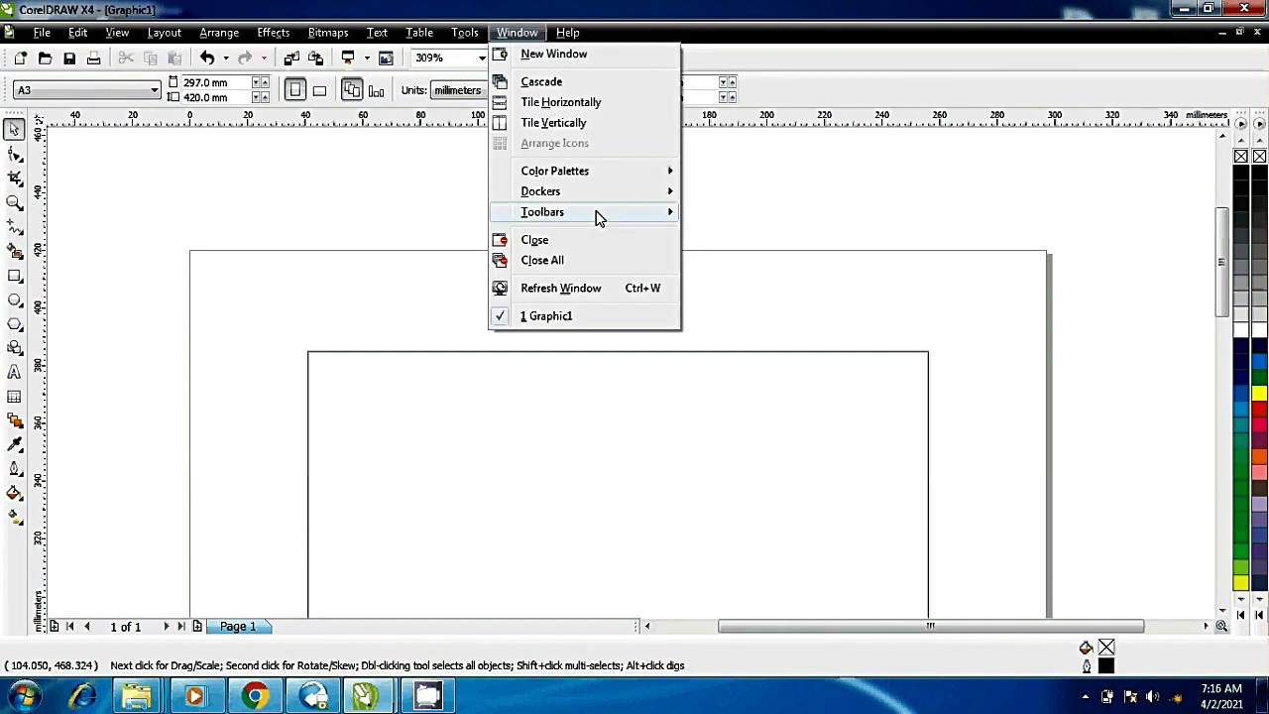
pyautogui.moveTo(595, 191)
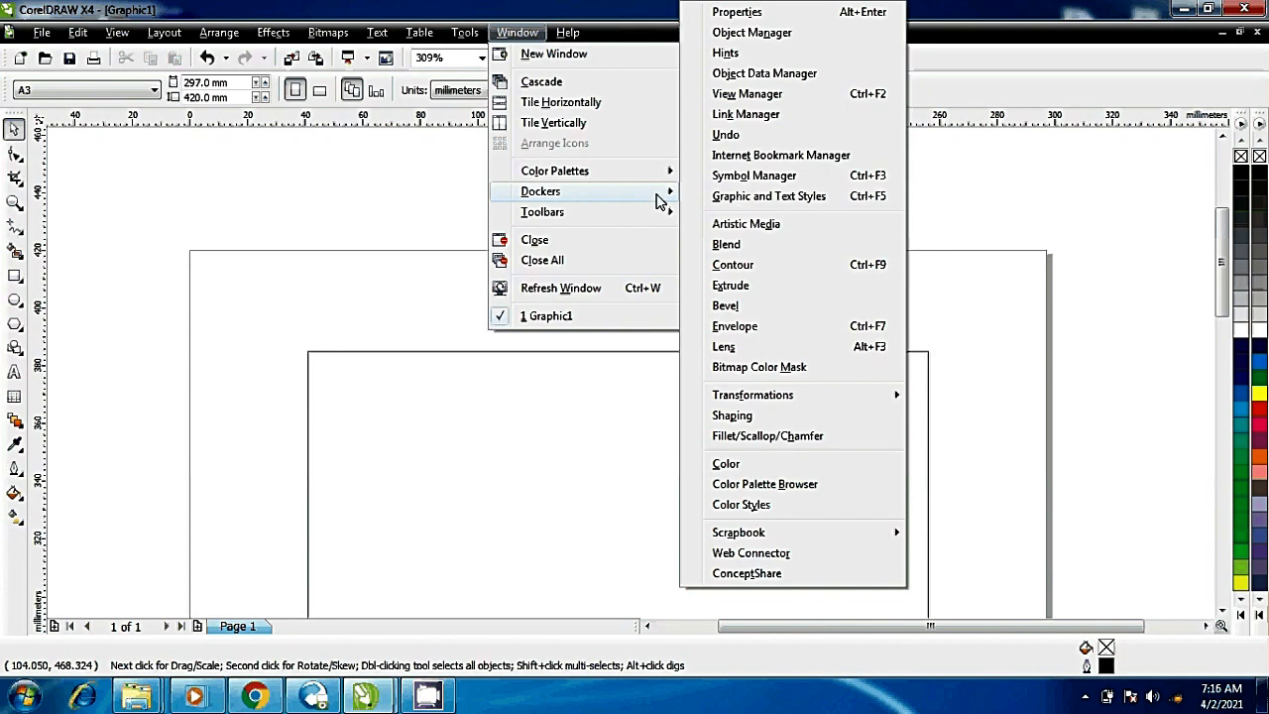
pyautogui.moveTo(662, 182)
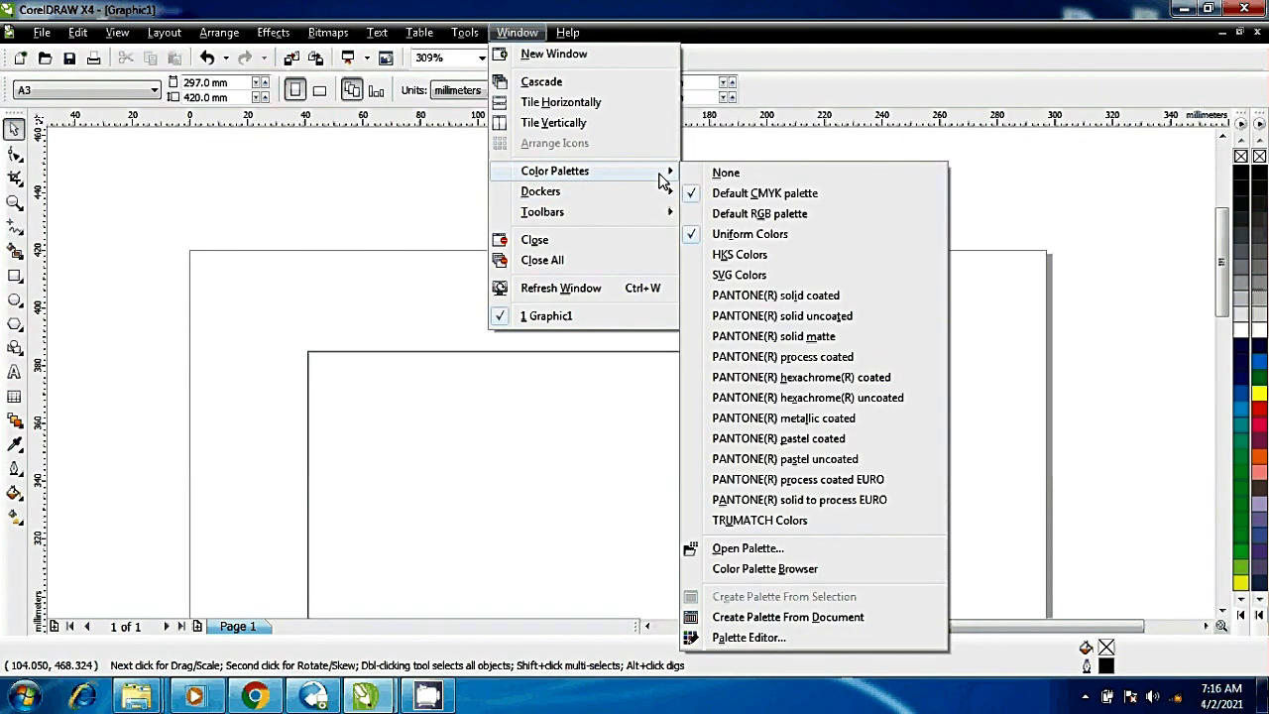
pyautogui.click(705, 238)
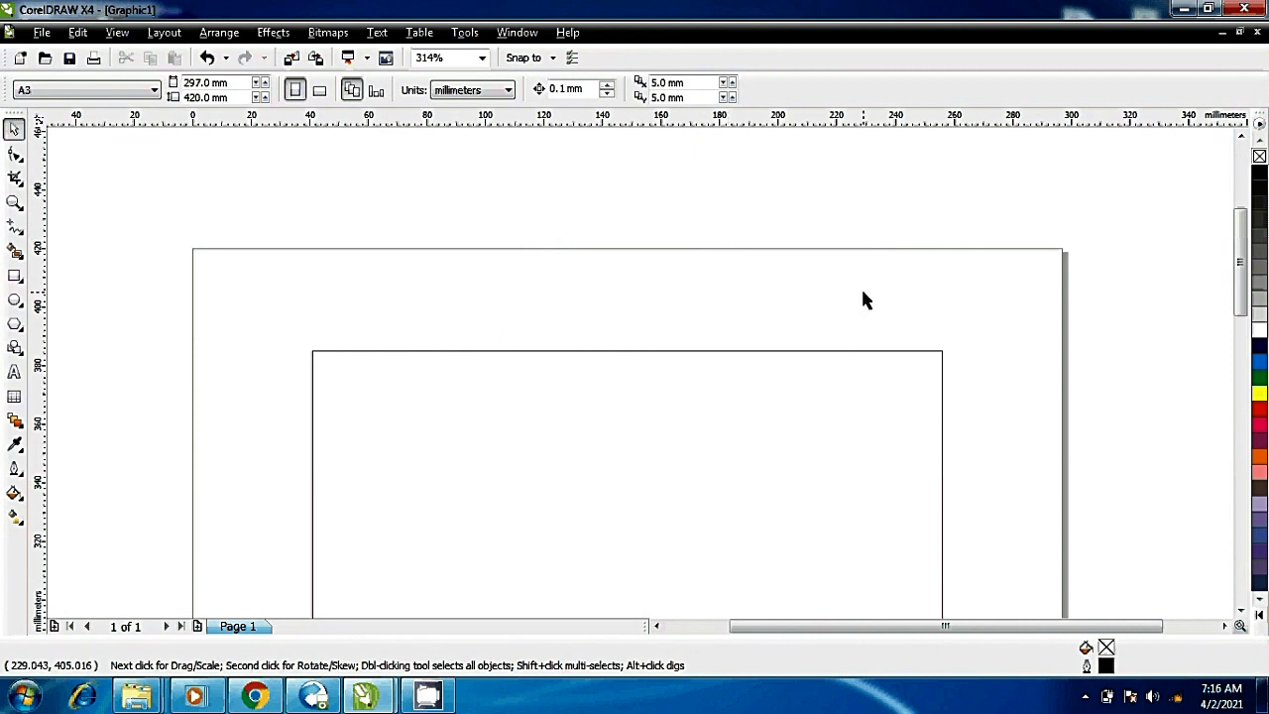
pyautogui.click(219, 32)
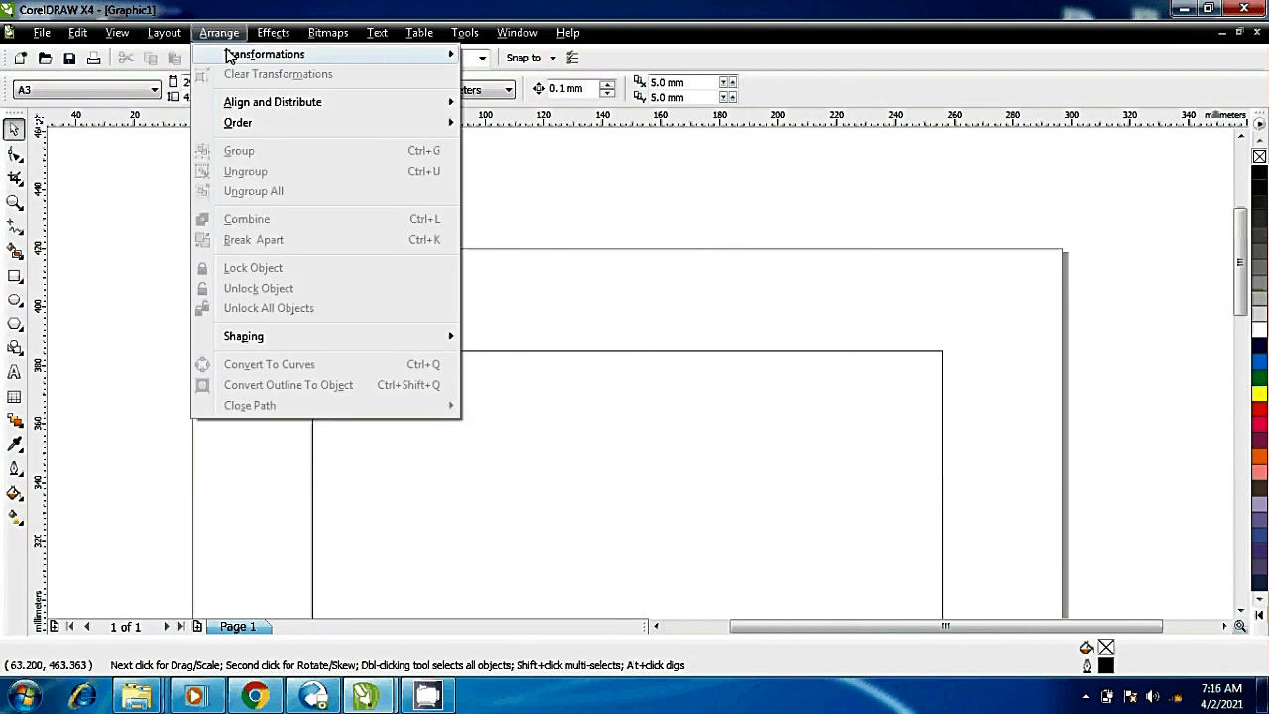
pyautogui.click(602, 415)
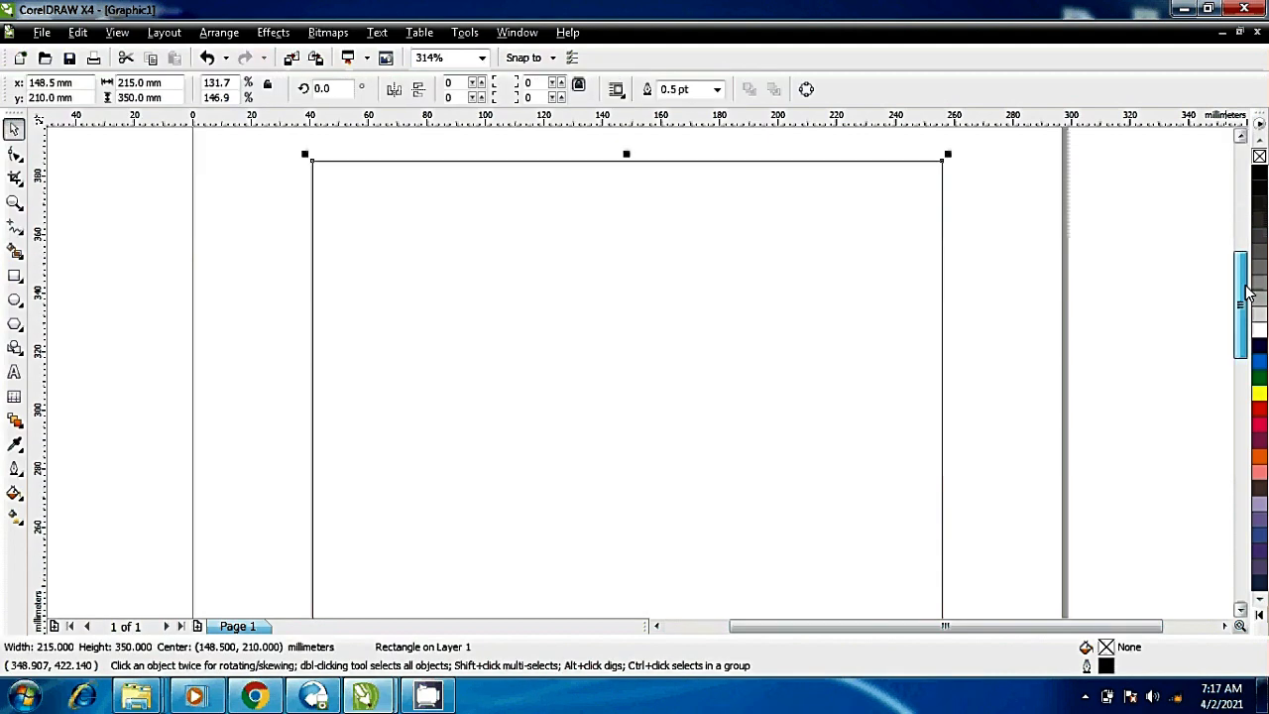
# - Try to shift the vertical guideline slightly away from the ornament's straight edge, and undo the move
pyautogui.click(15, 202)
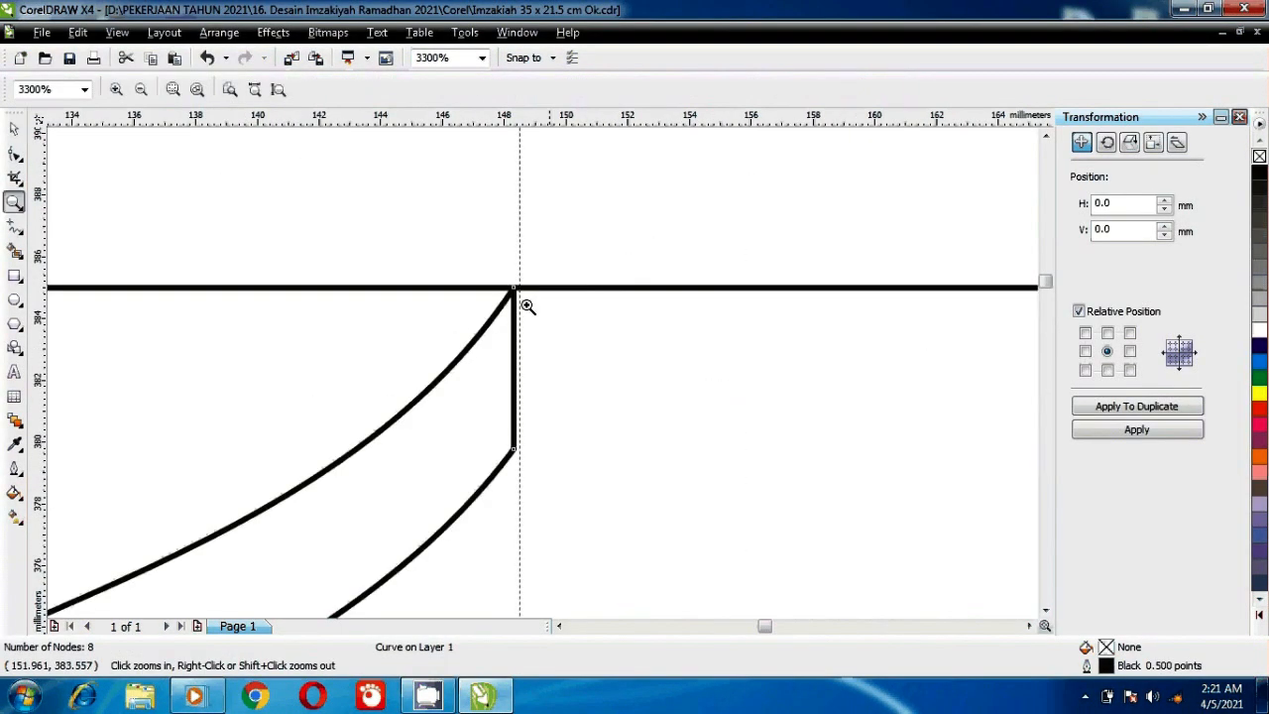
pyautogui.moveTo(327, 238); pyautogui.dragTo(734, 506)
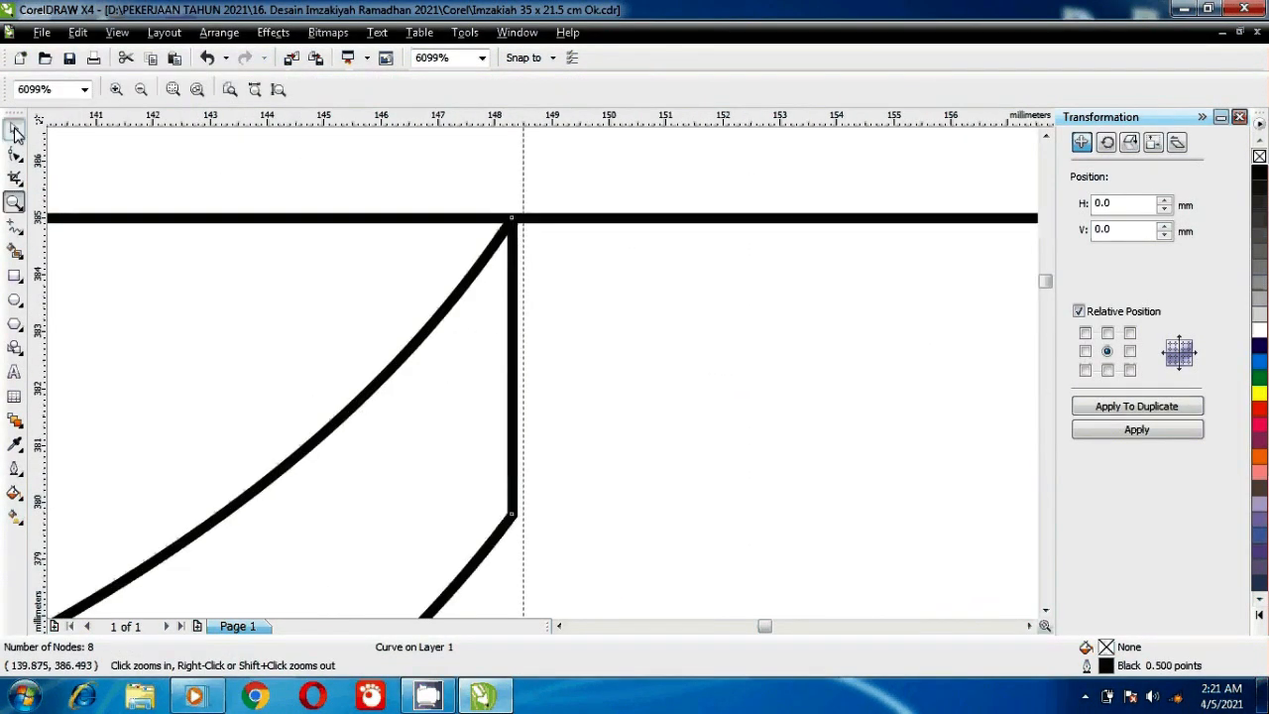
pyautogui.click(15, 132)
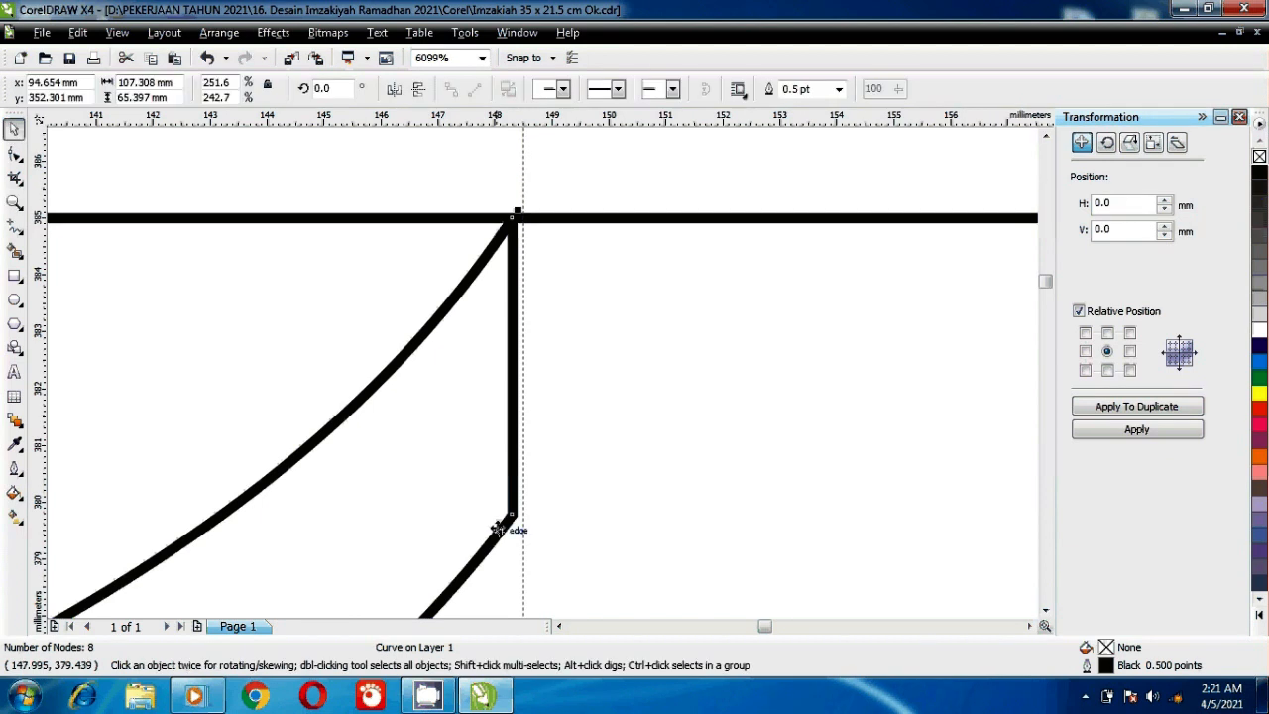
pyautogui.moveTo(522, 575); pyautogui.dragTo(538, 563)
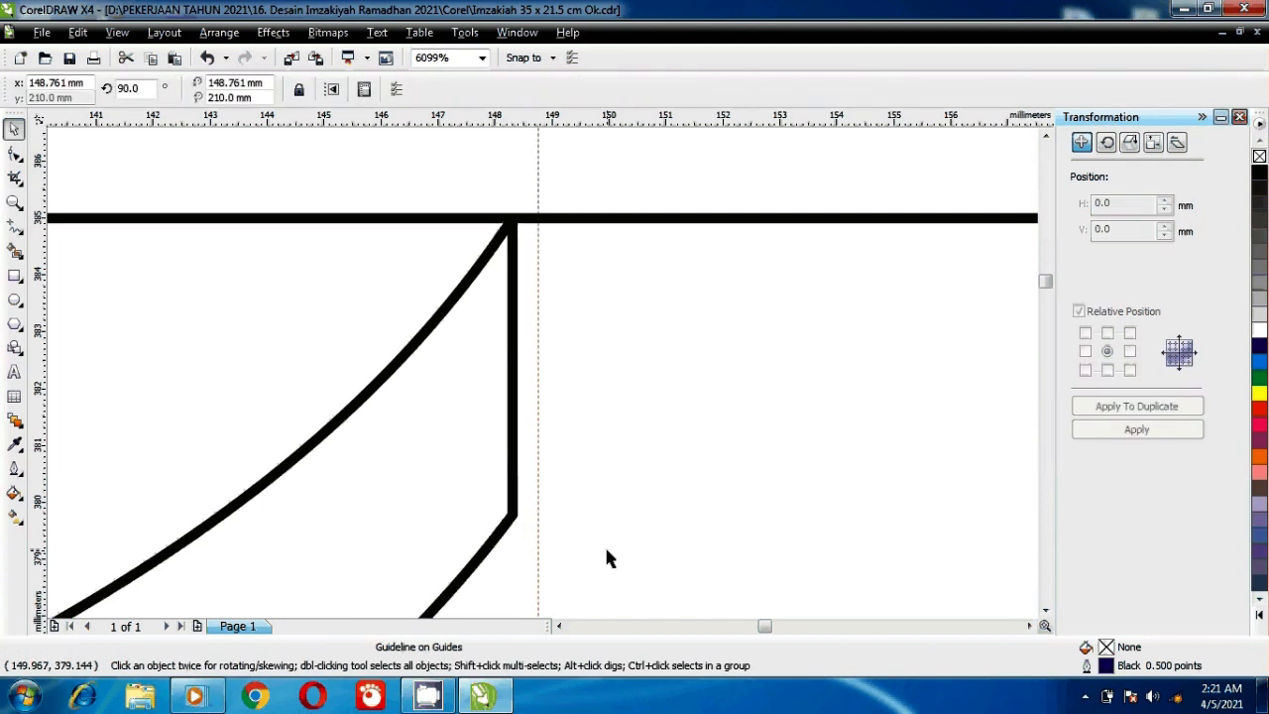
pyautogui.hotkey('ctrl', 'z')
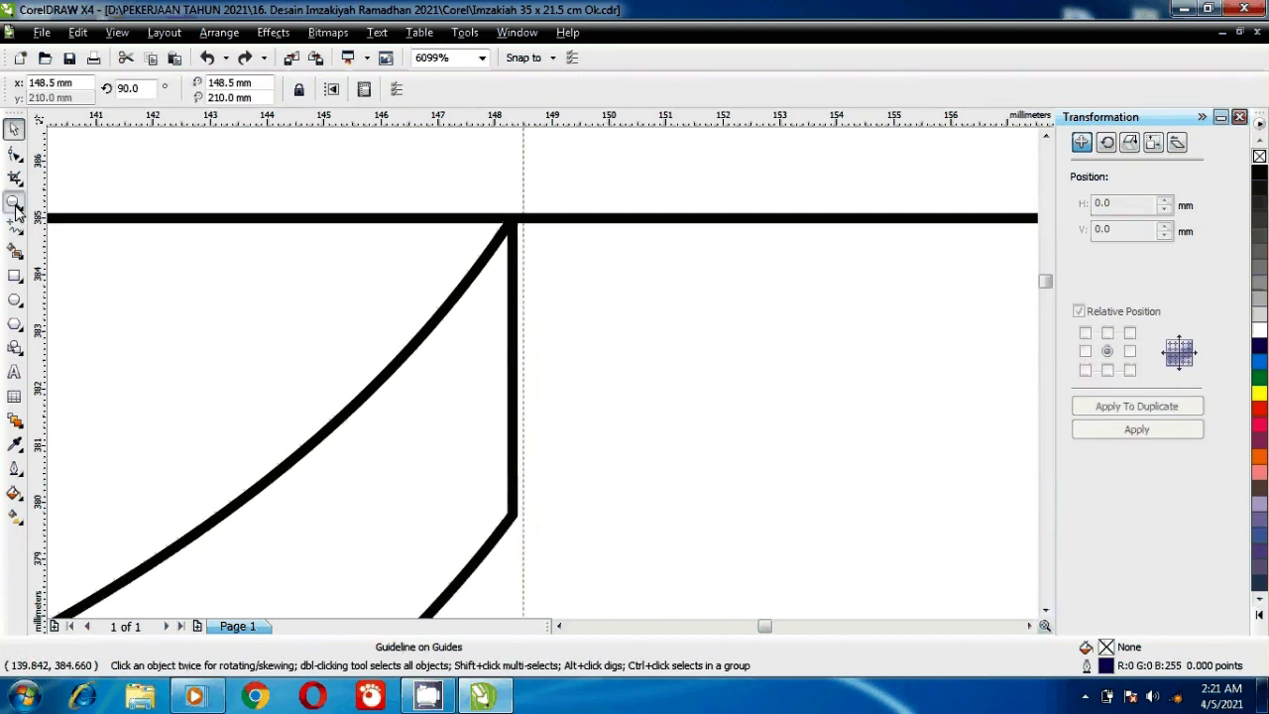
# - Extend the half-arch curve's straight inner edge to meet the vertical guideline, making the curve 107.5 mm wide
pyautogui.click(15, 203)
pyautogui.rightClick(610, 174)
pyautogui.moveTo(610, 173); pyautogui.dragTo(854, 553)
pyautogui.click(14, 128)
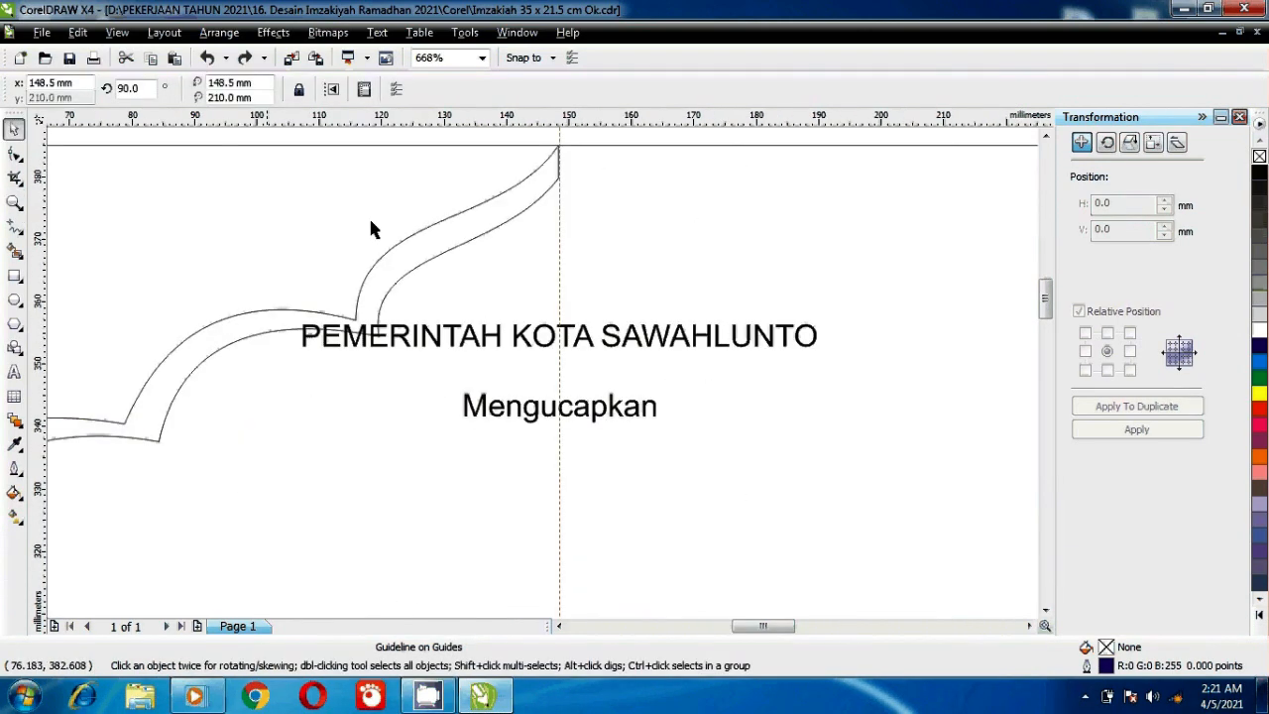
pyautogui.click(394, 242)
pyautogui.moveTo(562, 349); pyautogui.dragTo(561, 348)
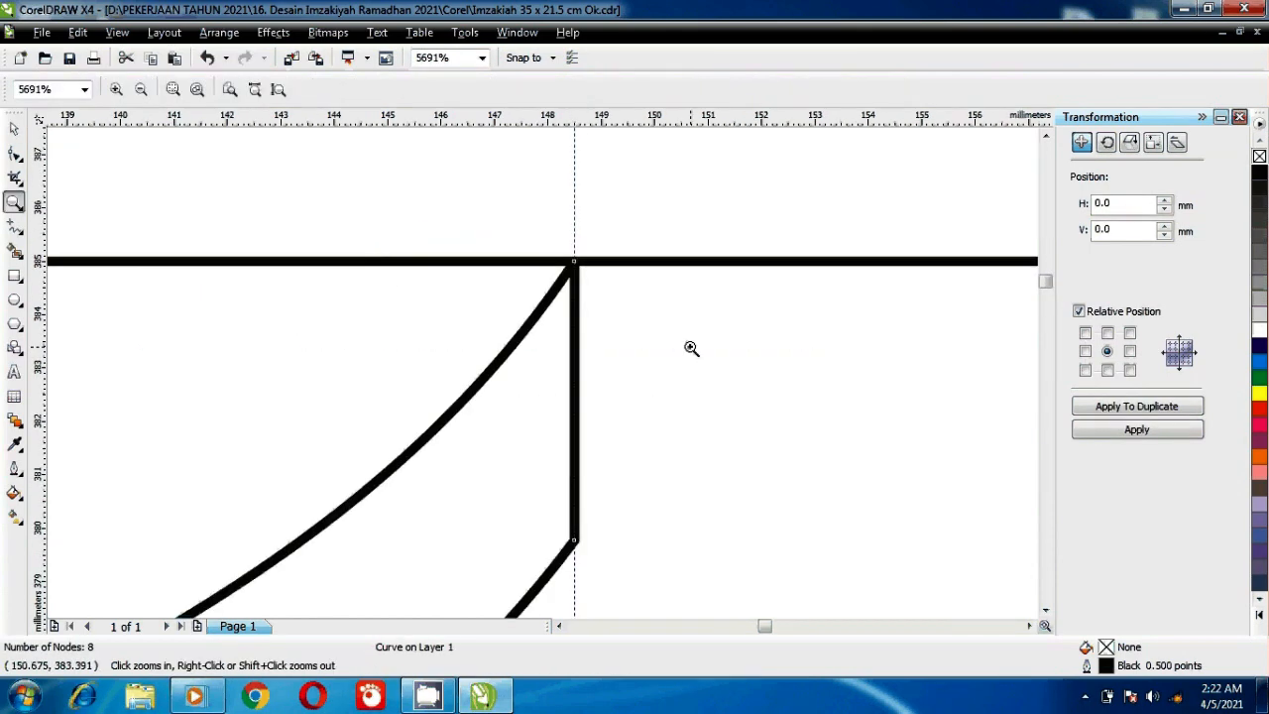
pyautogui.rightClick(690, 347)
pyautogui.press('space')
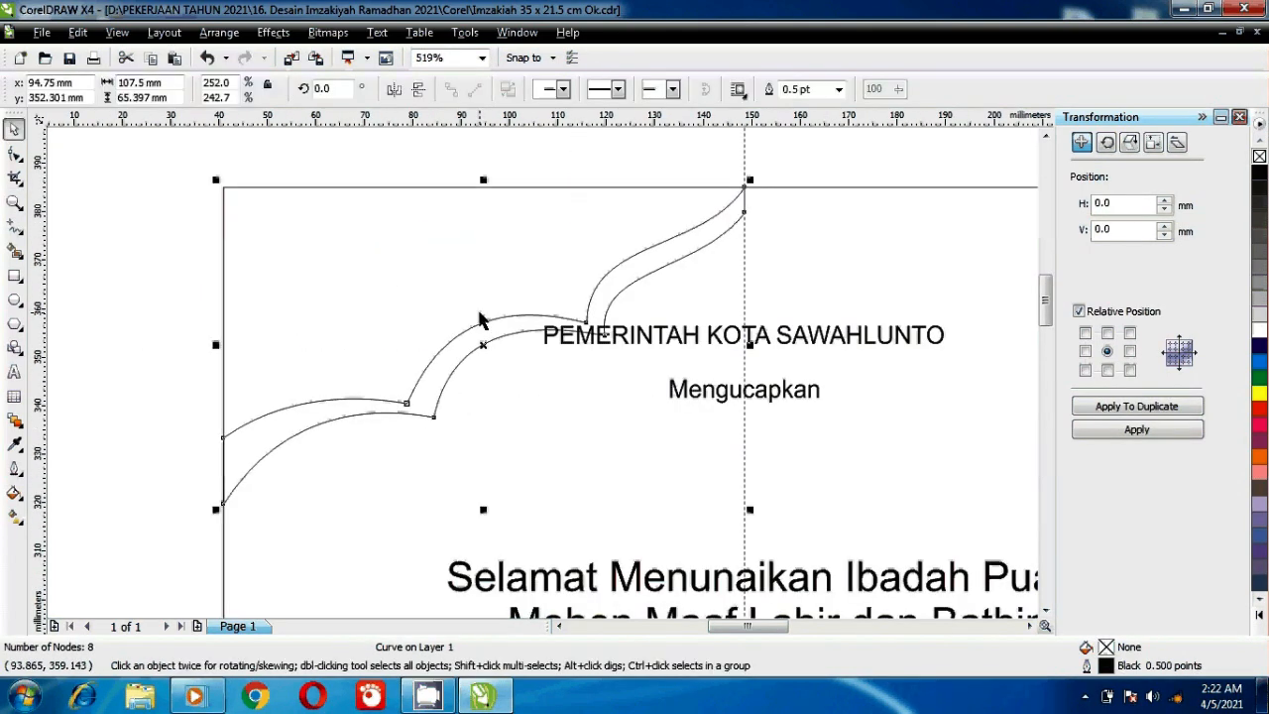
# - Fill the half-arch curve with Orange and remove its outline
pyautogui.click(644, 268)
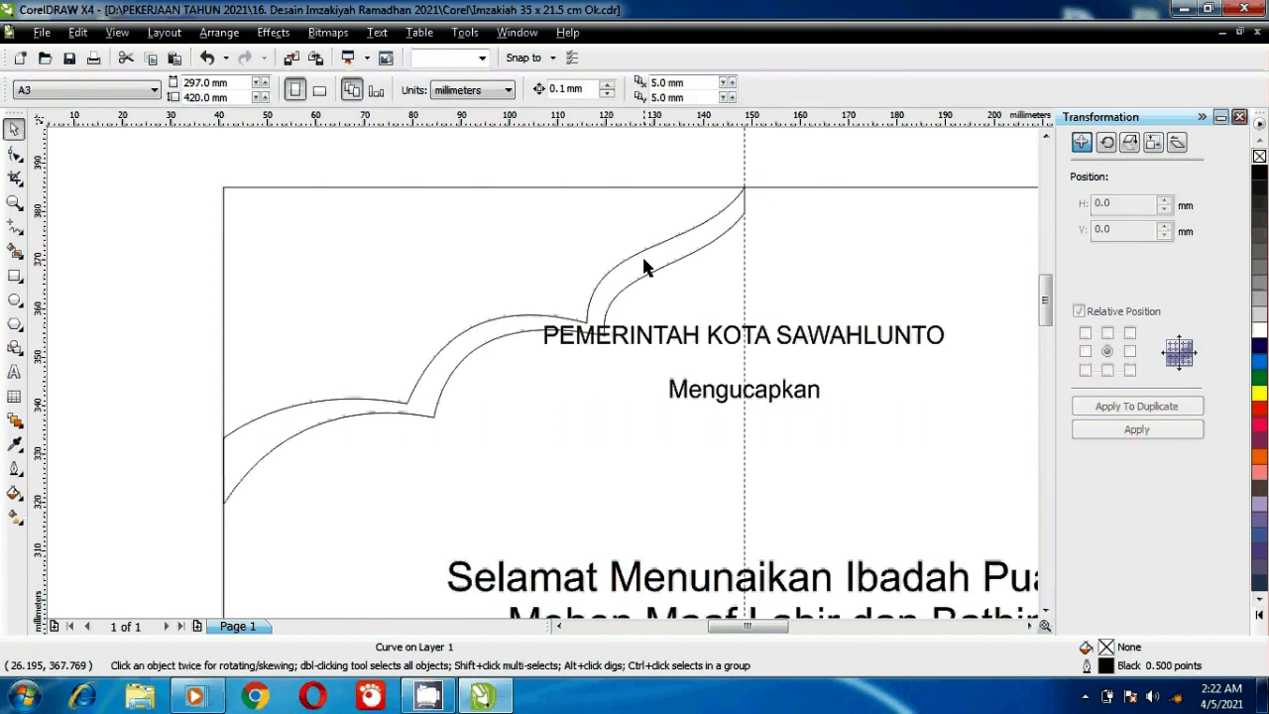
pyautogui.click(644, 266)
pyautogui.click(1259, 460)
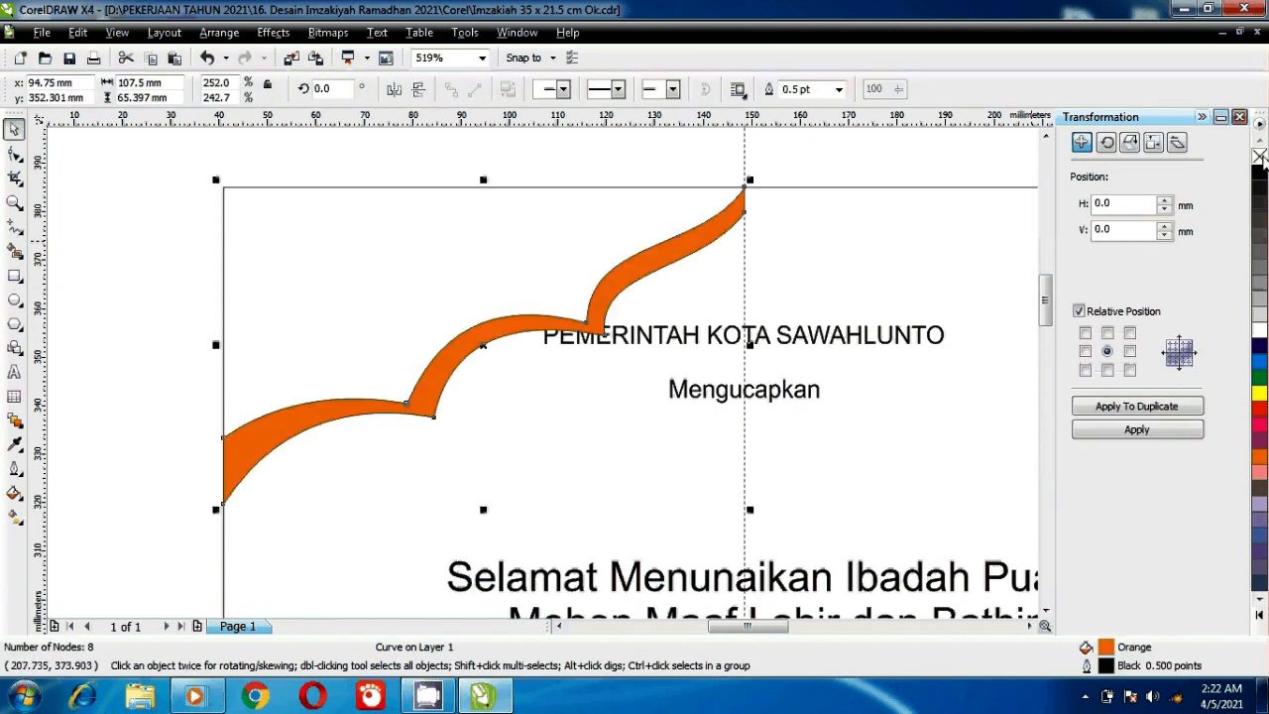
pyautogui.rightClick(1259, 157)
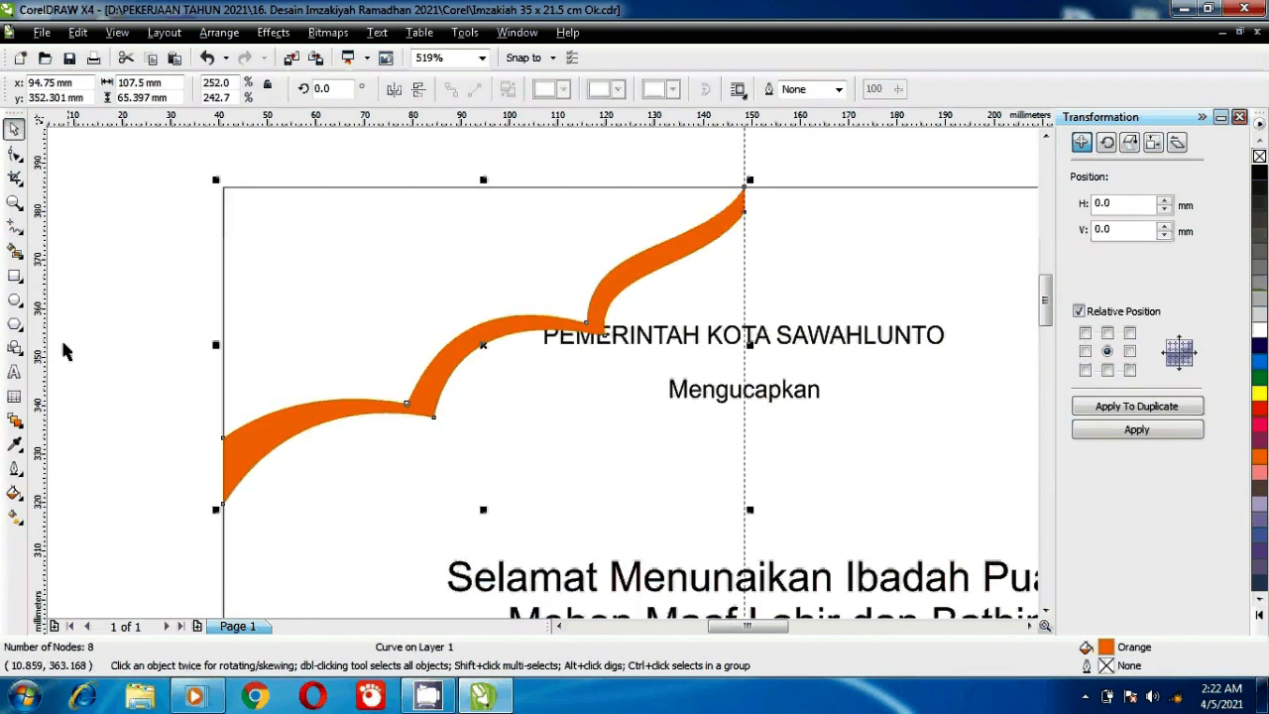
# - Duplicate the orange half-arch 107.5 mm horizontally with relative positioning and mirror the copy to complete the arch
pyautogui.click(1129, 351)
pyautogui.click(1136, 405)
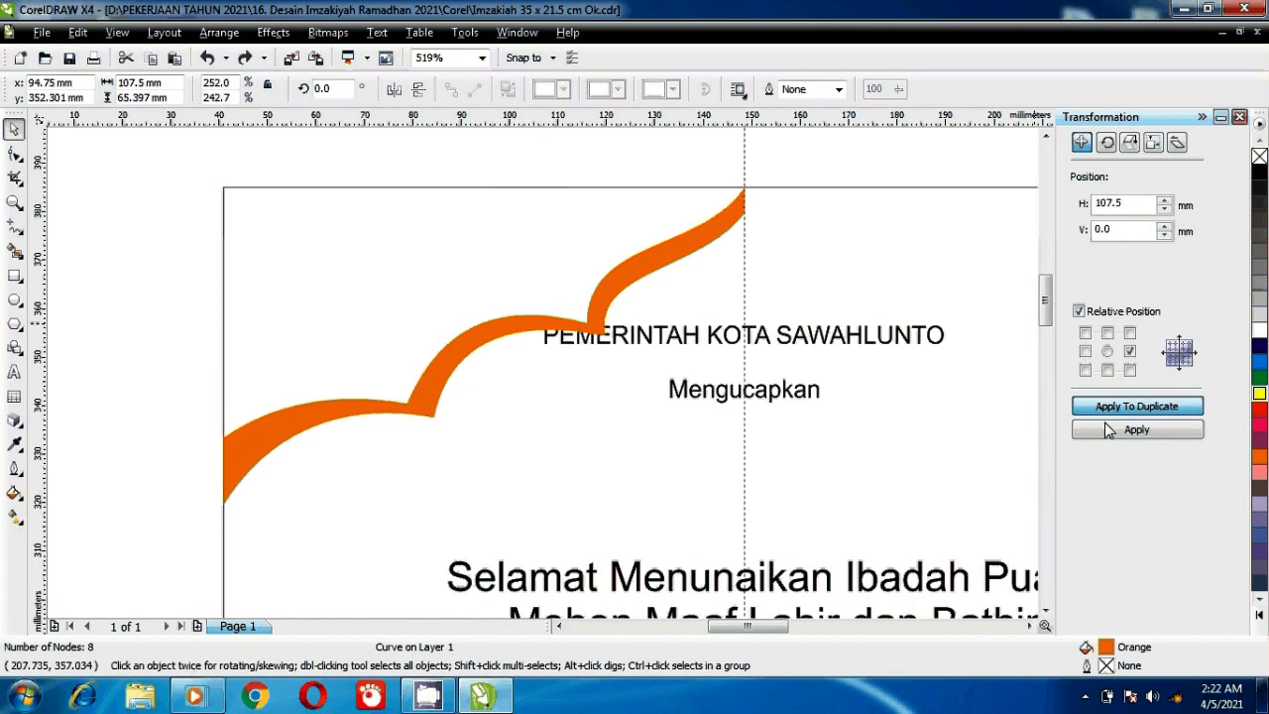
pyautogui.press('F3')
pyautogui.press('z')
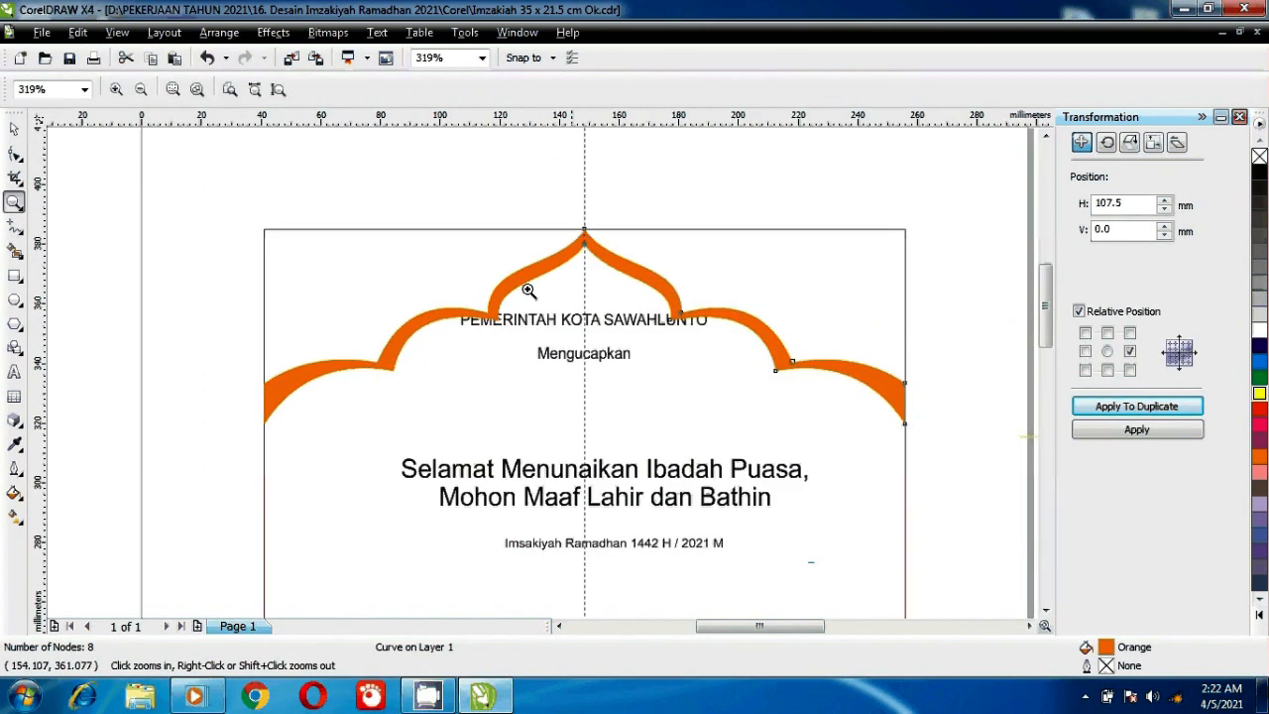
# - Join the two orange arch halves into a single curve and switch to editing its nodes
pyautogui.scroll(1, 527, 290)
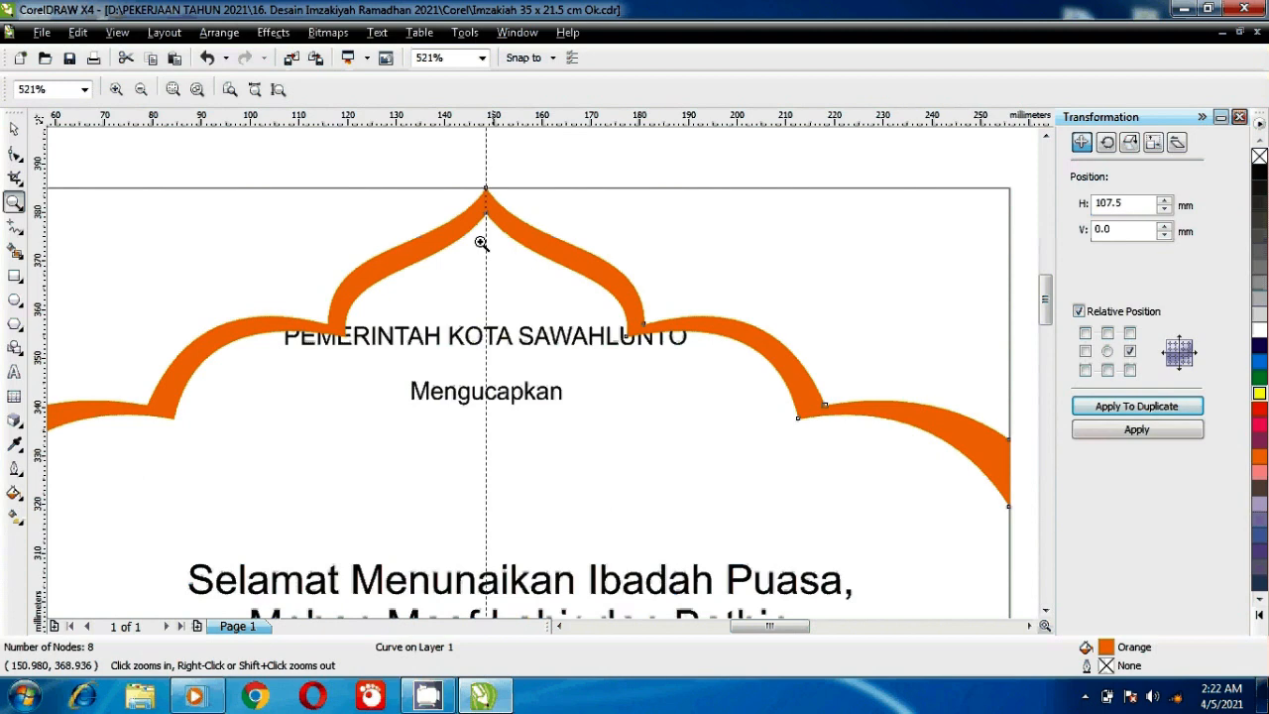
pyautogui.scroll(4, 481, 243)
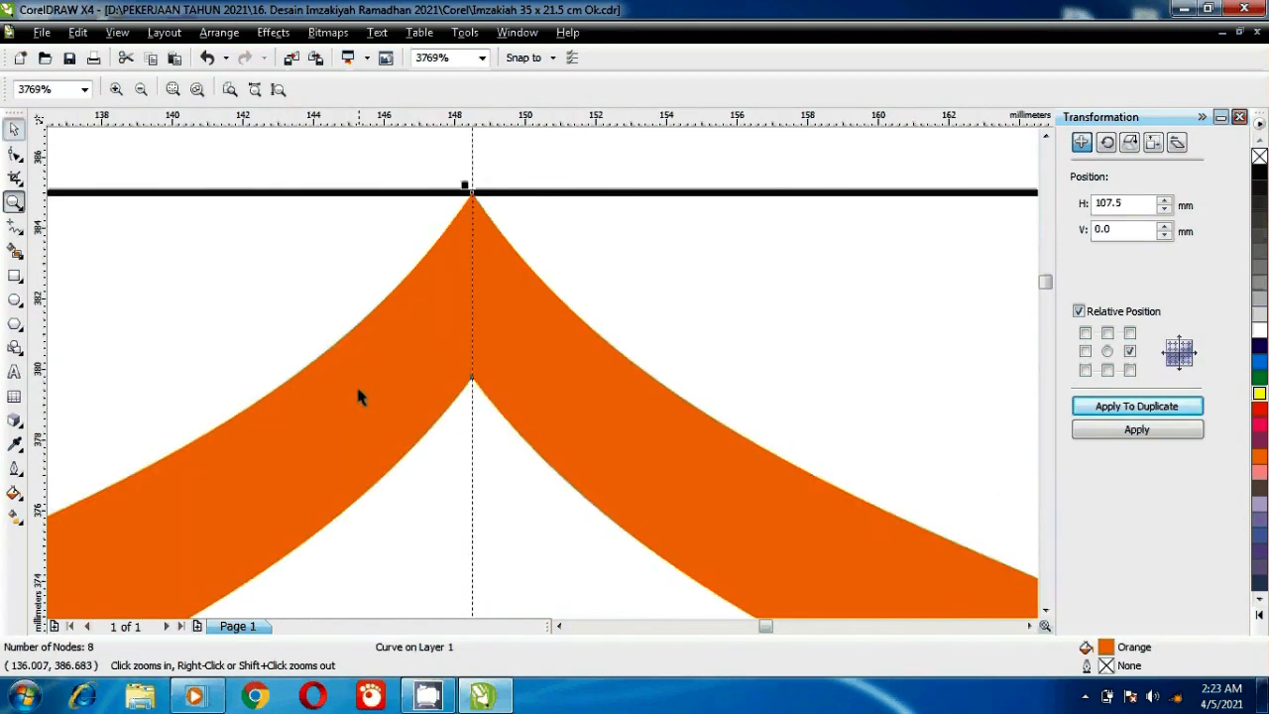
pyautogui.press('space')
pyautogui.press('F10')
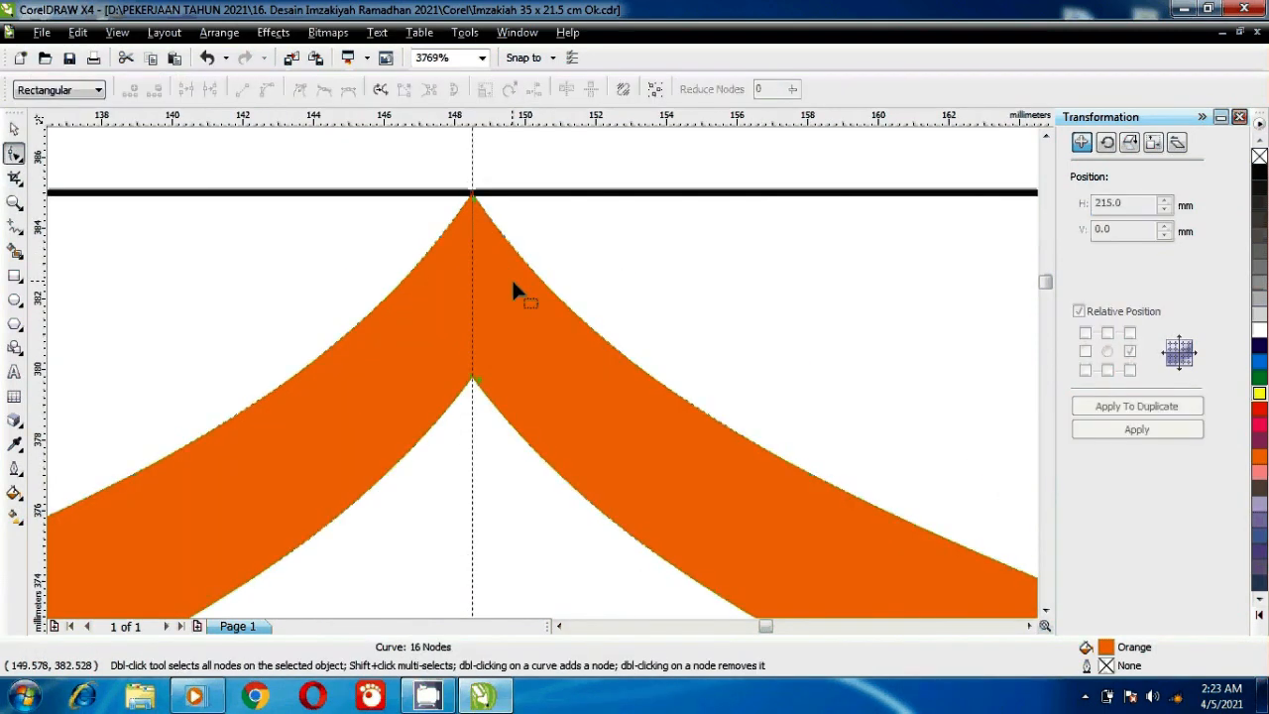
# - Examine the joined arch closely at its peak and change its fill to Red
pyautogui.press('z')
pyautogui.moveTo(428, 152); pyautogui.dragTo(513, 237)
pyautogui.click(15, 156)
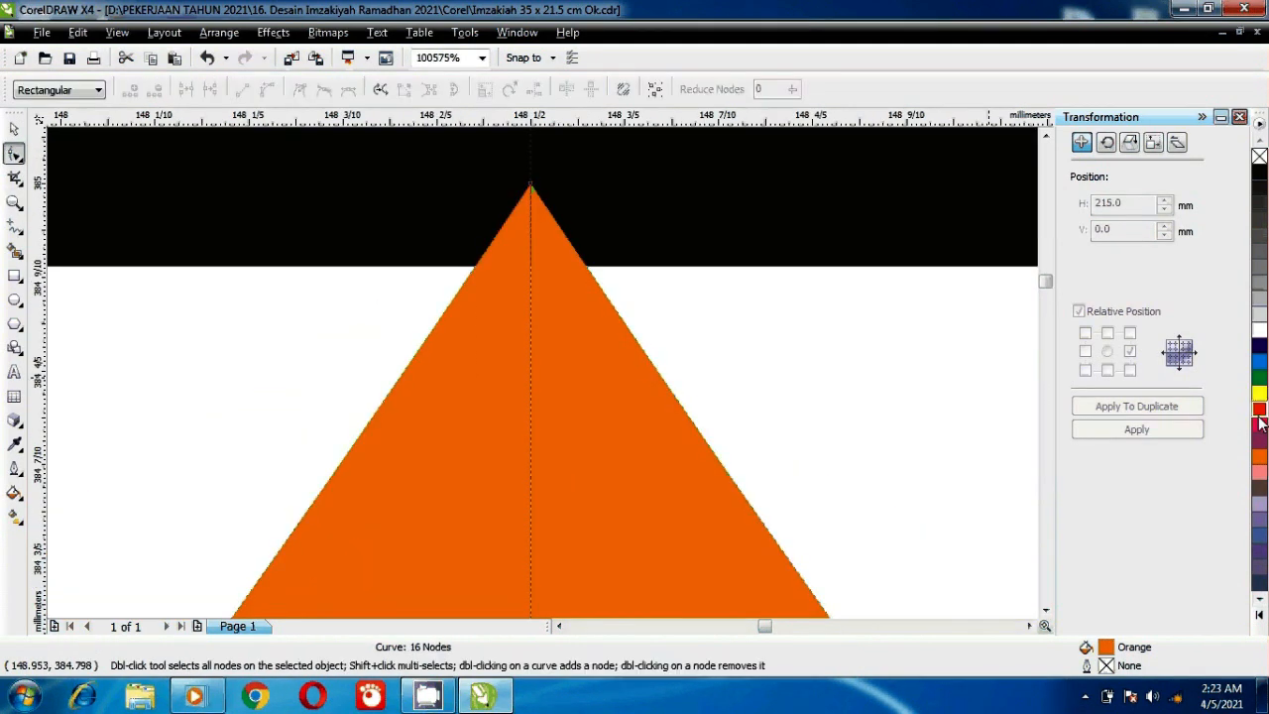
pyautogui.click(1260, 423)
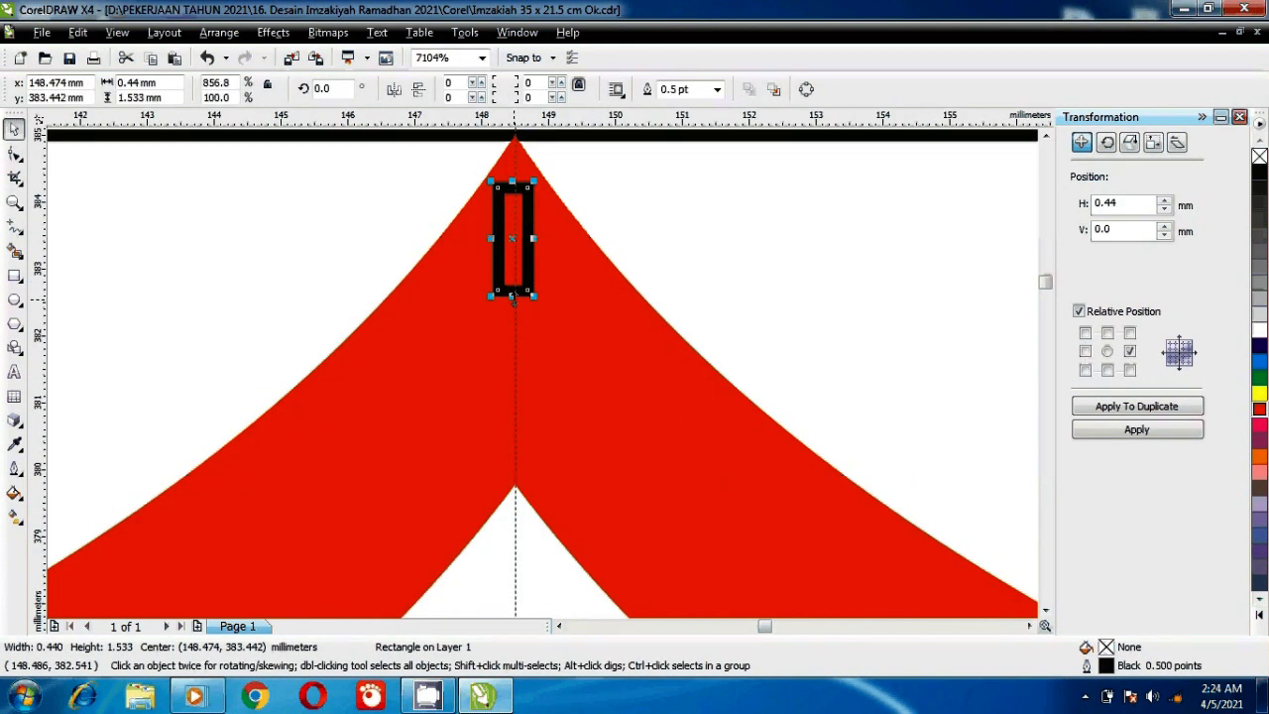
# - Stretch the narrow rectangle along the arch's center seam to about 4.3 mm high, and trim the red arch with it
pyautogui.moveTo(512, 295); pyautogui.dragTo(516, 477)
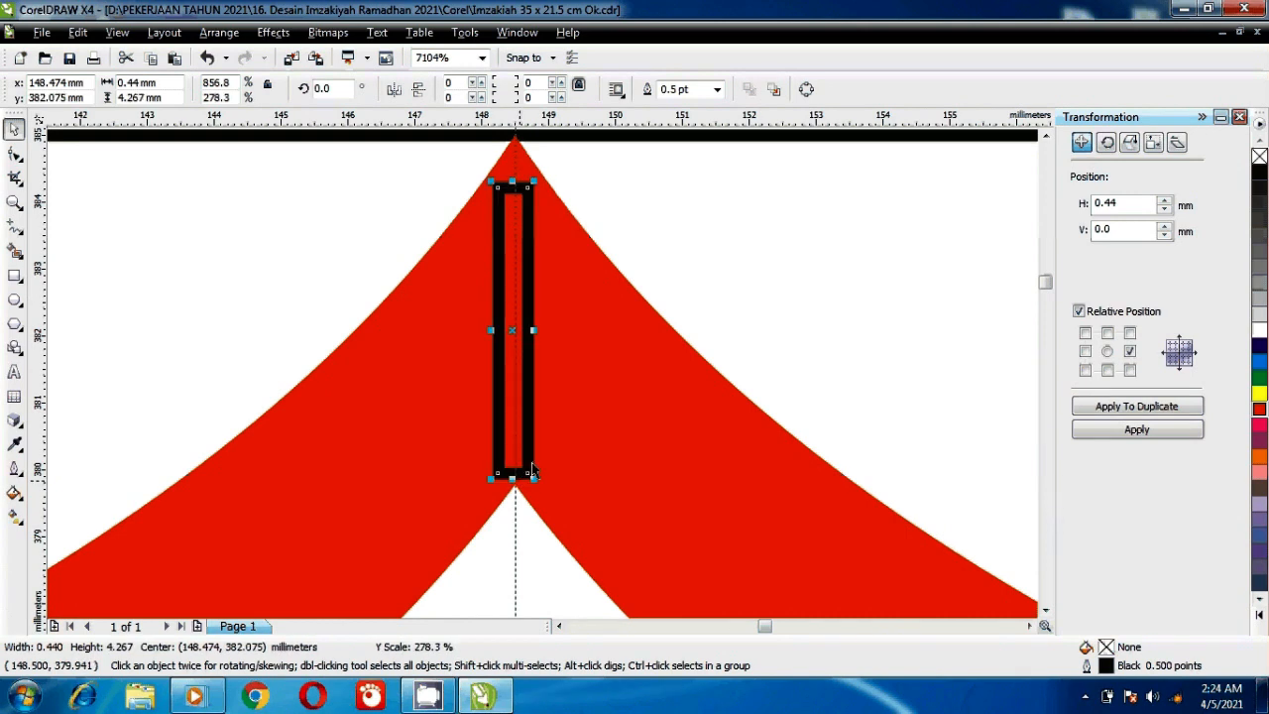
pyautogui.keyDown('shift'); pyautogui.click(557, 220); pyautogui.keyUp('shift')
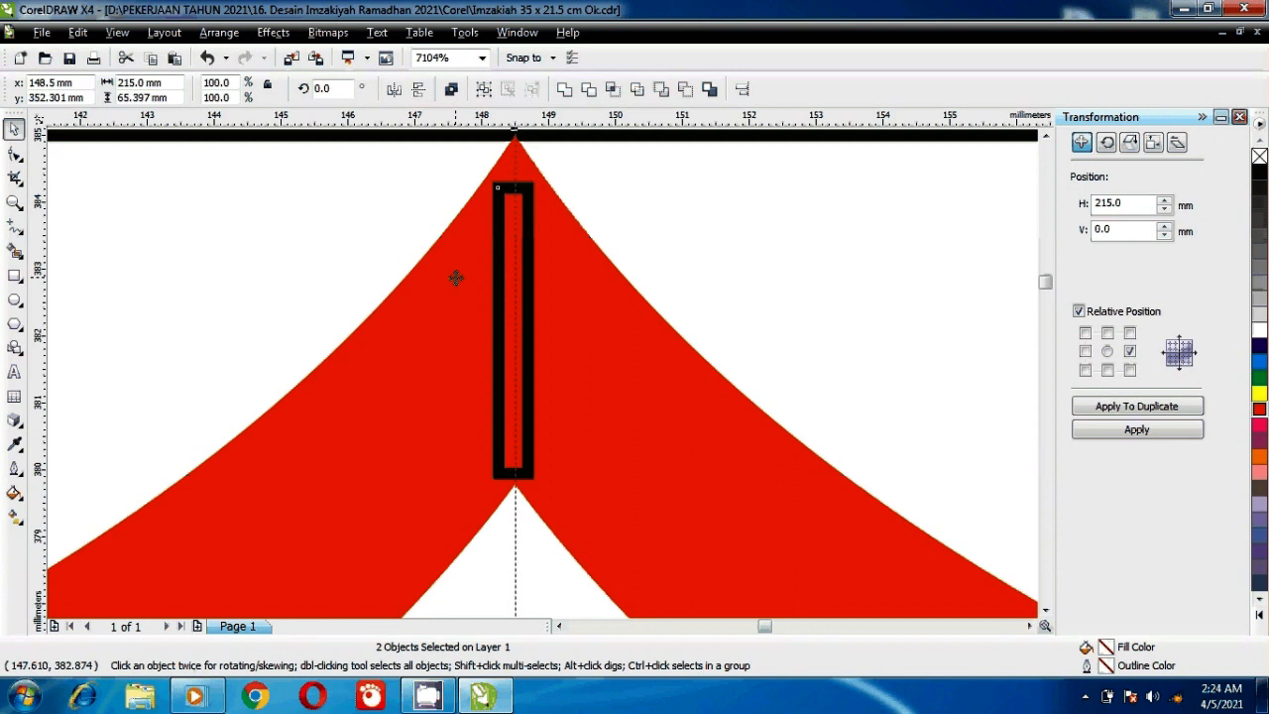
pyautogui.click(511, 226)
pyautogui.click(511, 226)
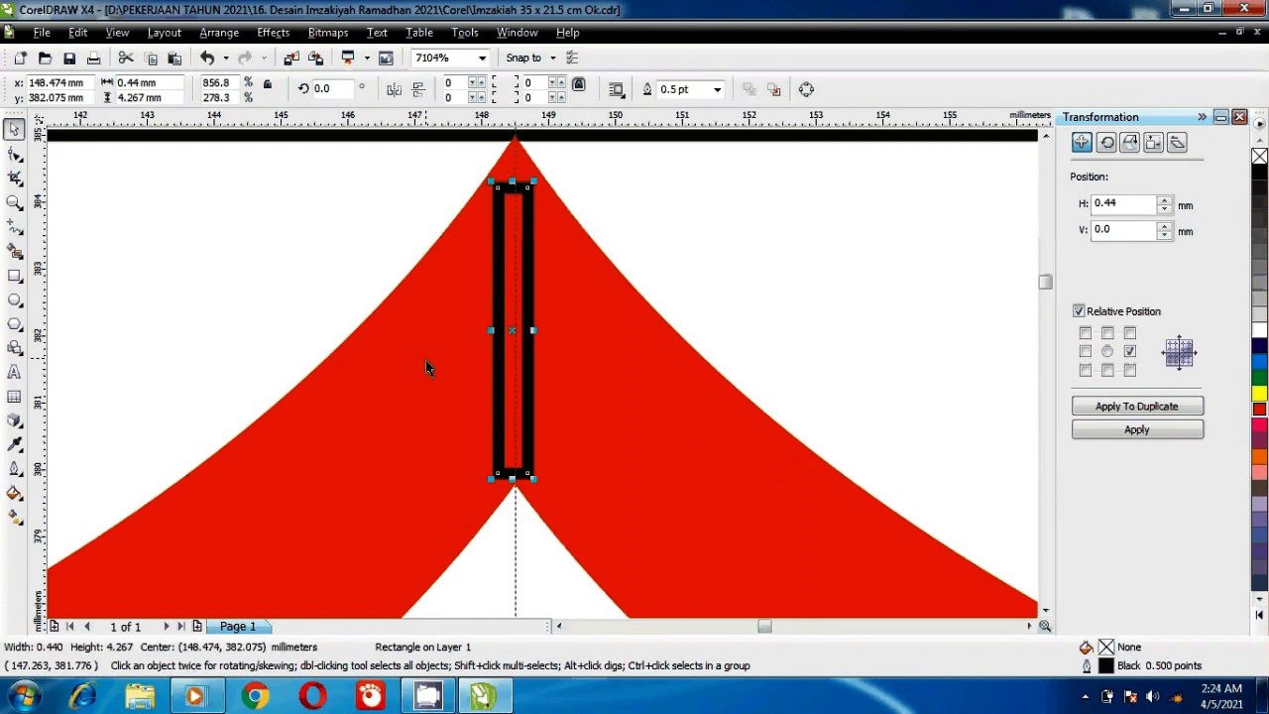
pyautogui.keyDown('shift'); pyautogui.click(592, 360); pyautogui.keyUp('shift')
pyautogui.keyDown('shift'); pyautogui.click(609, 337); pyautogui.keyUp('shift')
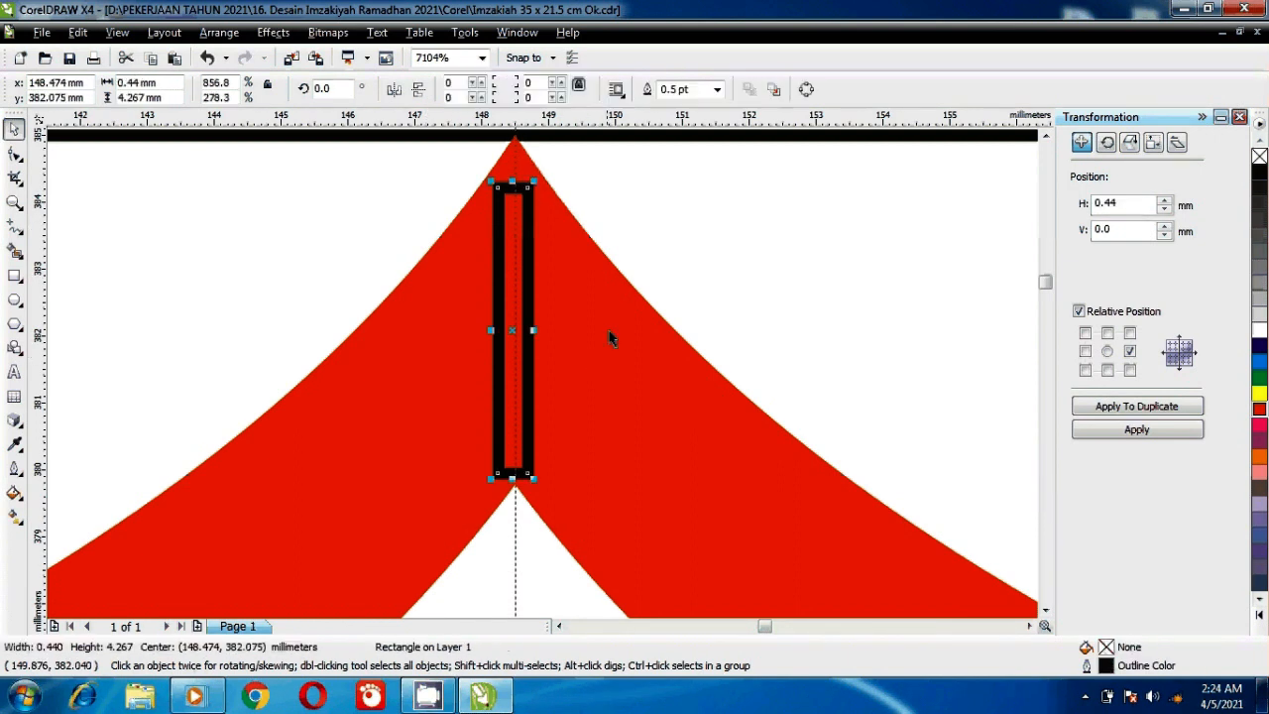
pyautogui.keyDown('shift'); pyautogui.click(457, 328); pyautogui.keyUp('shift')
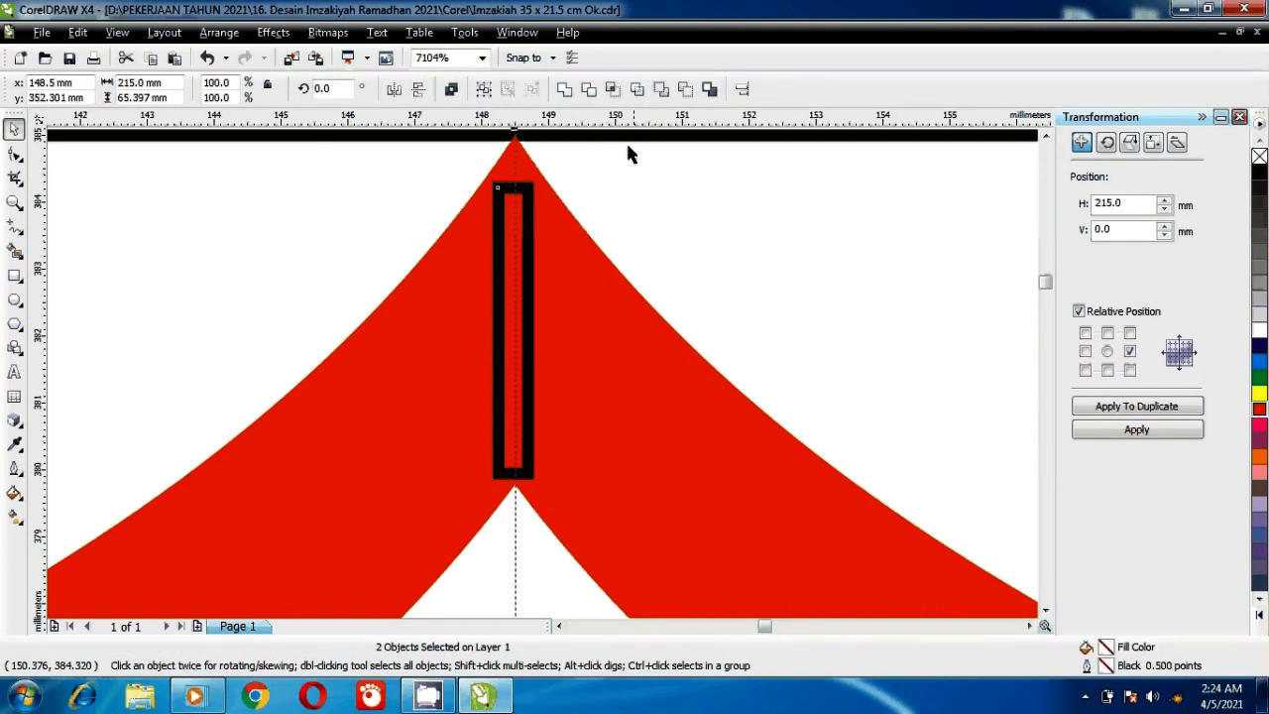
pyautogui.click(588, 89)
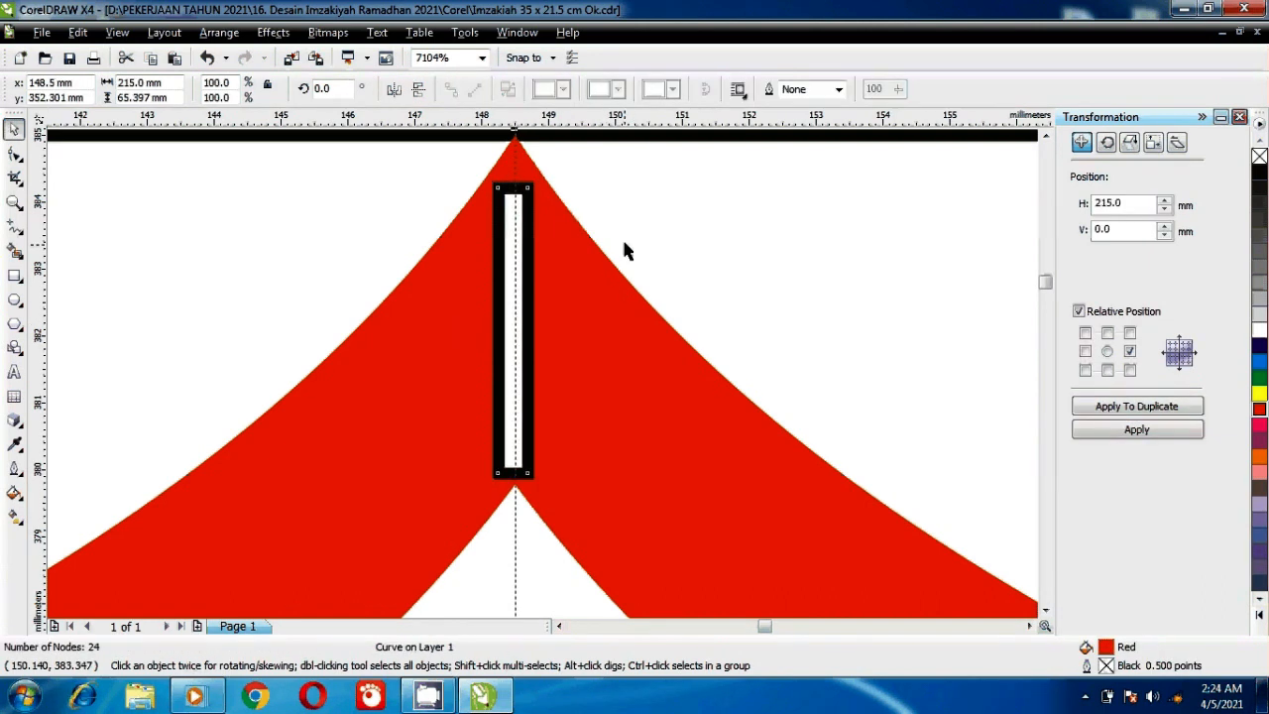
pyautogui.click(15, 153)
pyautogui.moveTo(597, 326); pyautogui.dragTo(617, 496)
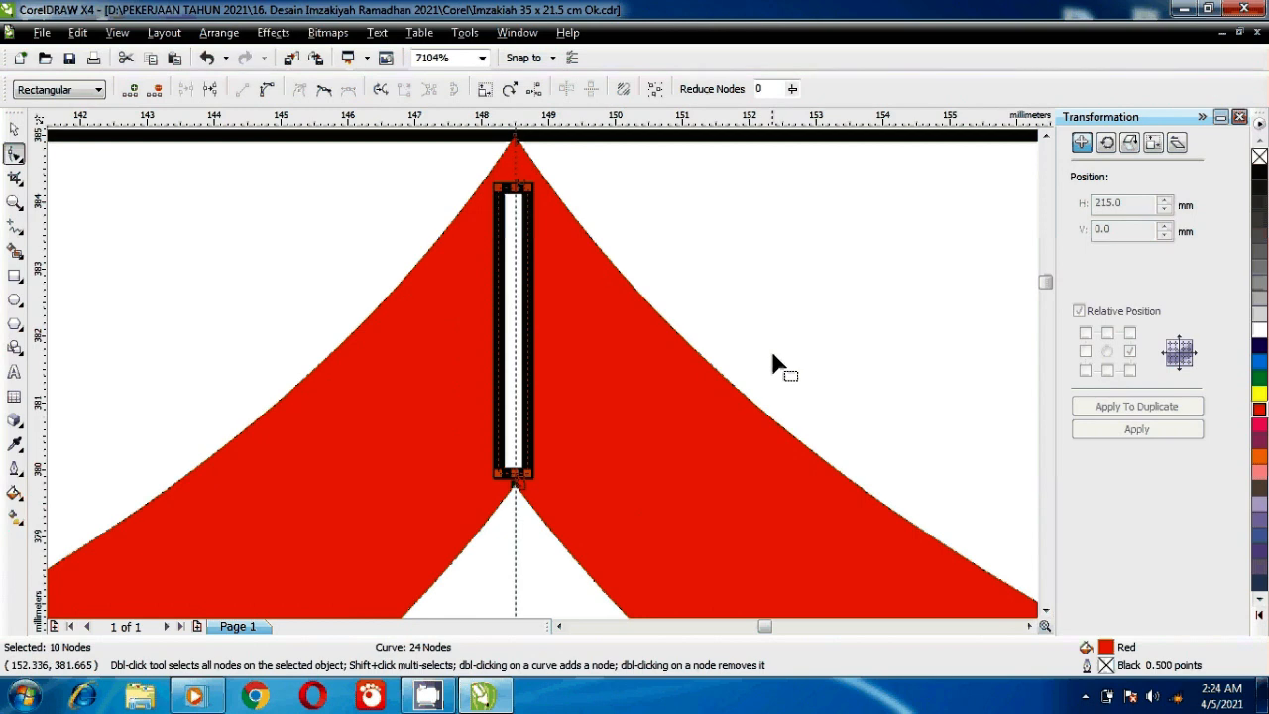
pyautogui.click(14, 130)
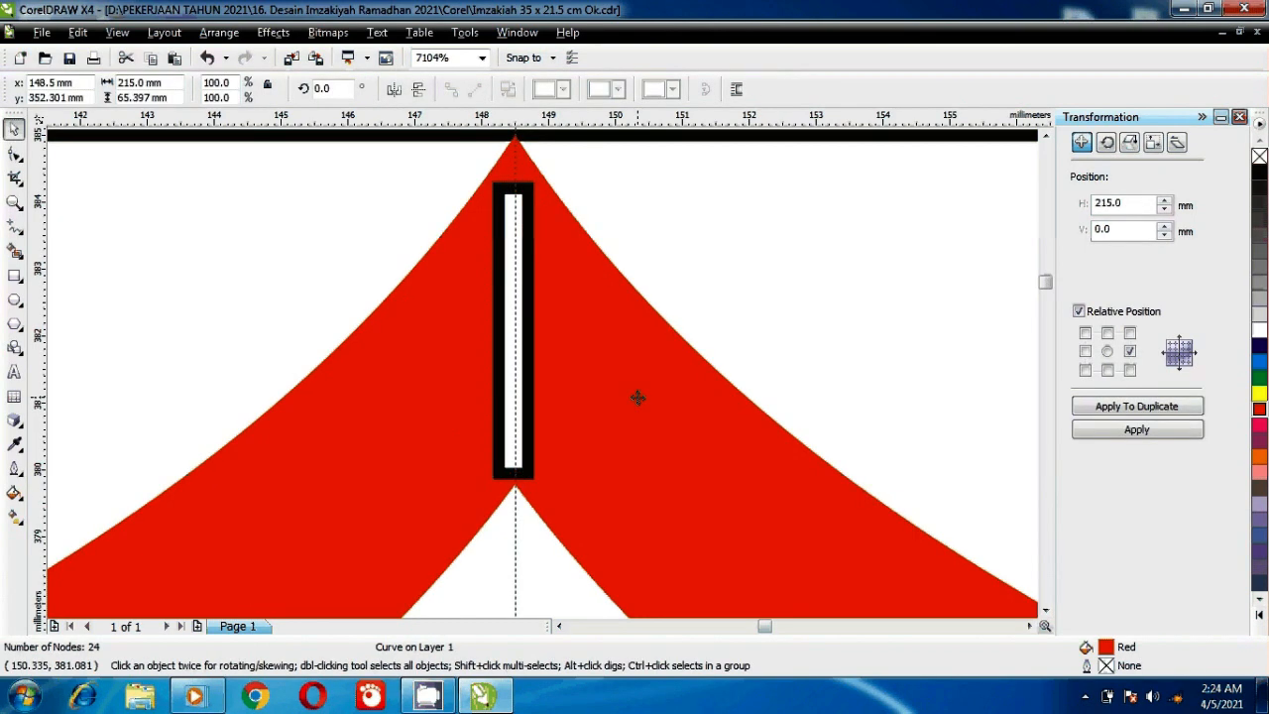
pyautogui.press('Escape')
pyautogui.click(632, 330)
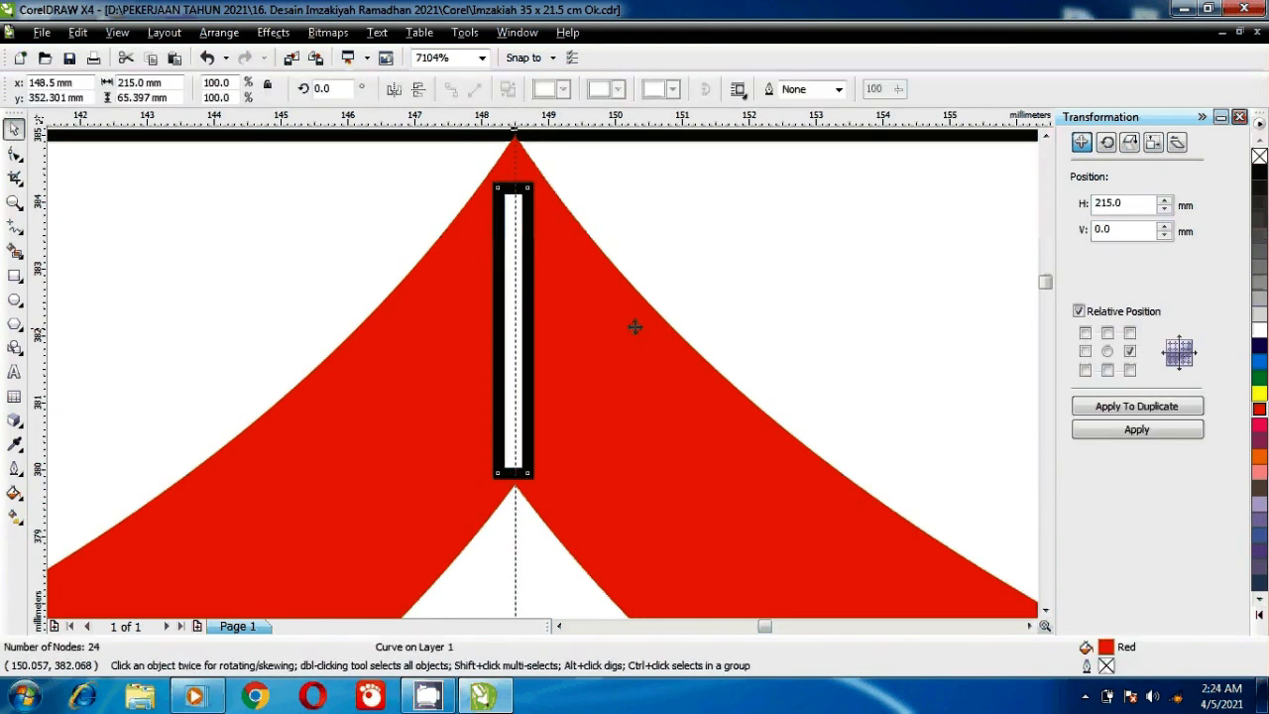
pyautogui.press('Delete')
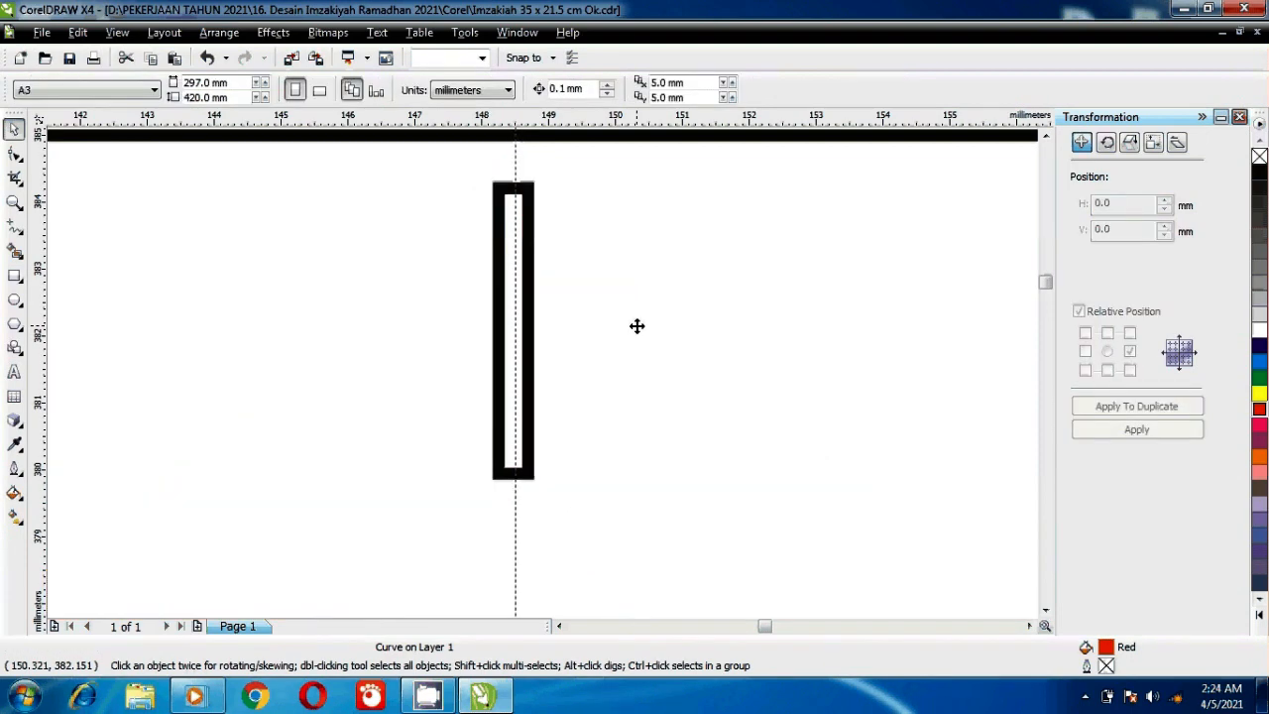
pyautogui.hotkey('ctrl', 'z')
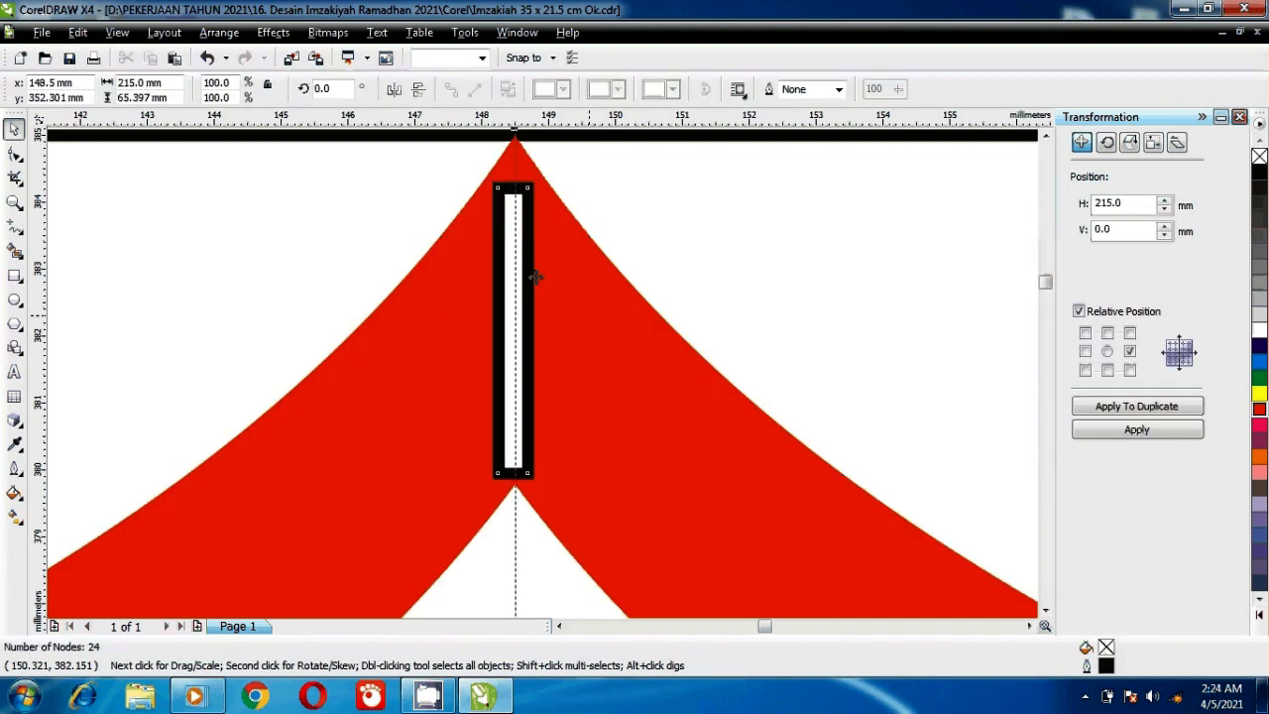
# - Weld the narrow rectangle to the red arch and delete its leftover stub nodes at the outer peak, converting the segment there to a line
pyautogui.keyDown('shift'); pyautogui.click(527, 344); pyautogui.keyUp('shift')
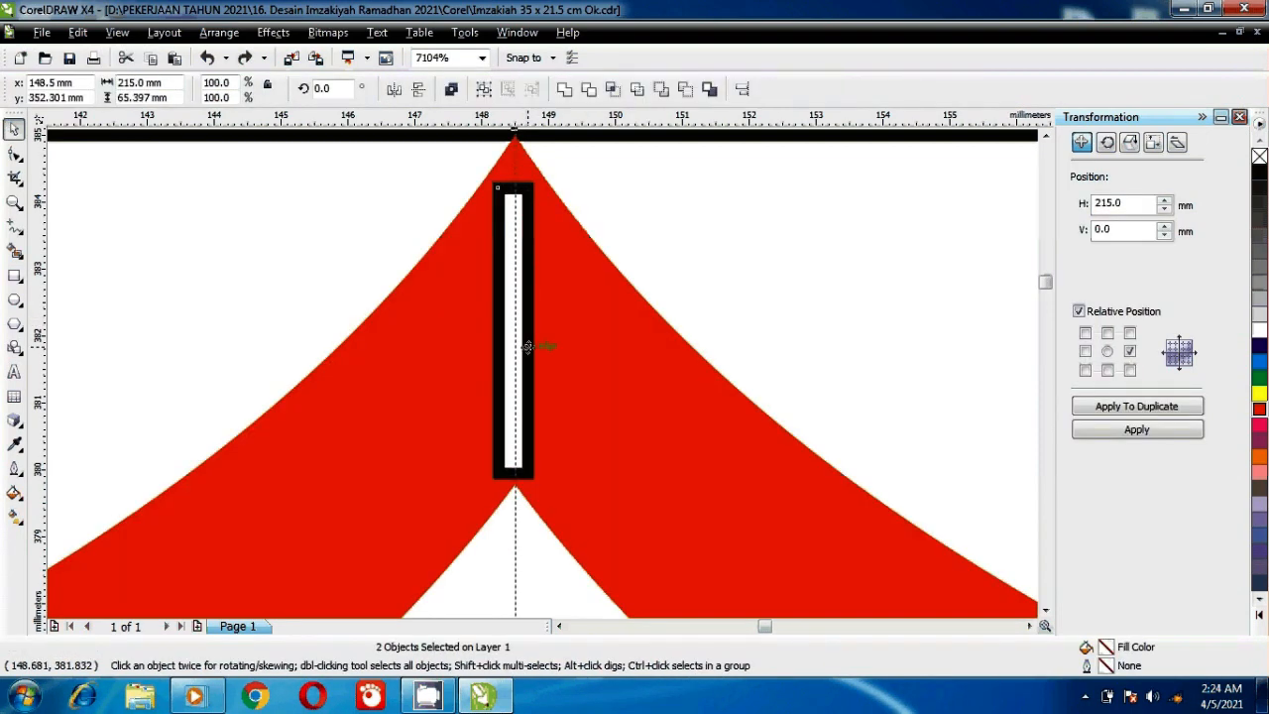
pyautogui.click(565, 91)
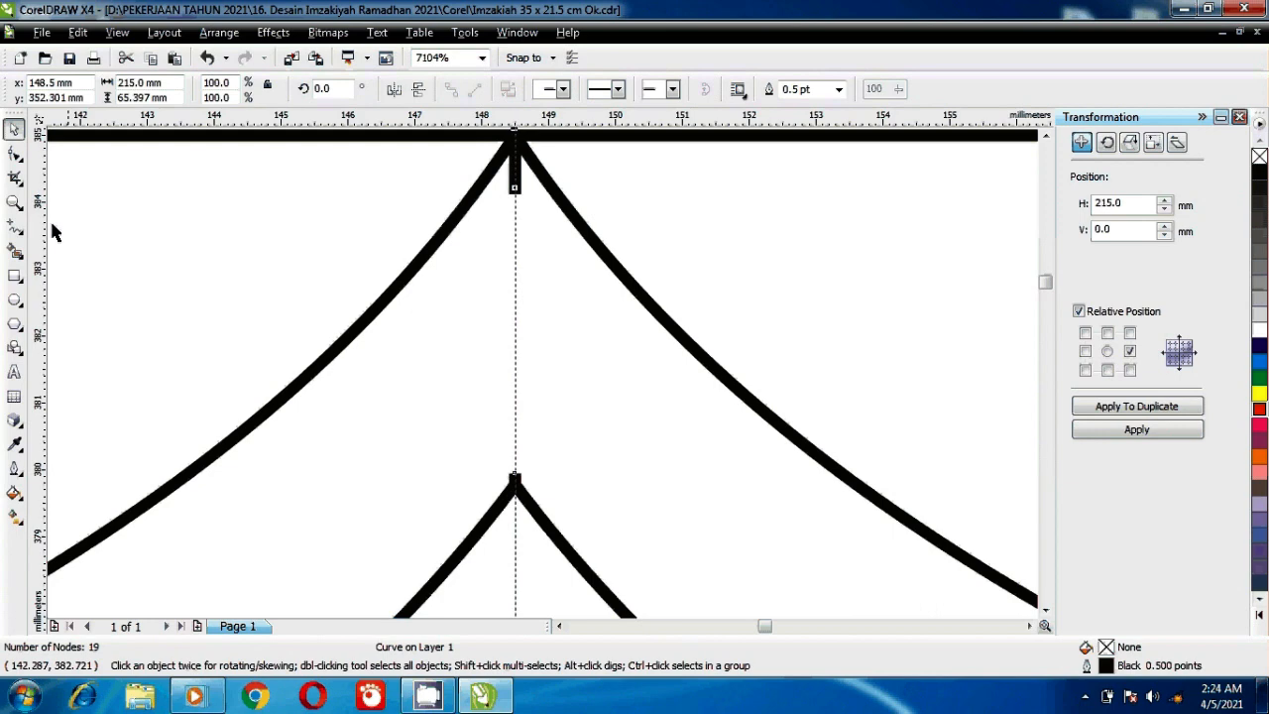
pyautogui.click(15, 203)
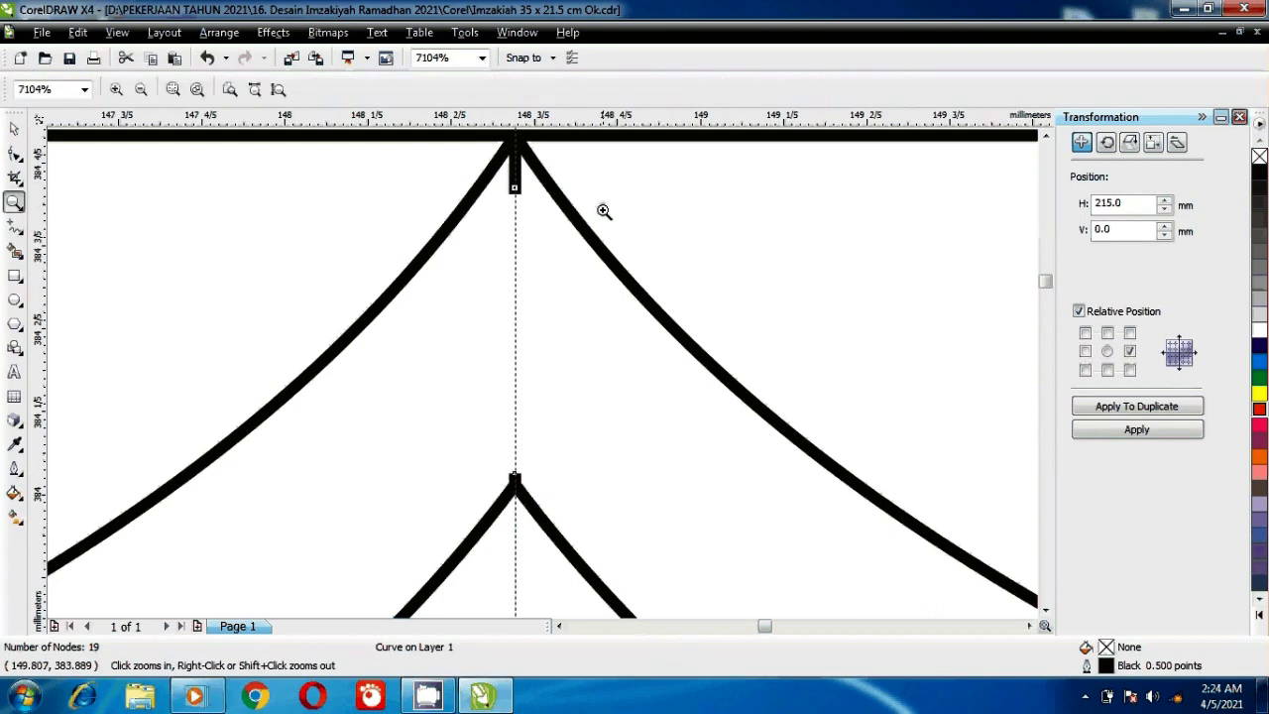
pyautogui.moveTo(604, 211); pyautogui.dragTo(441, 150)
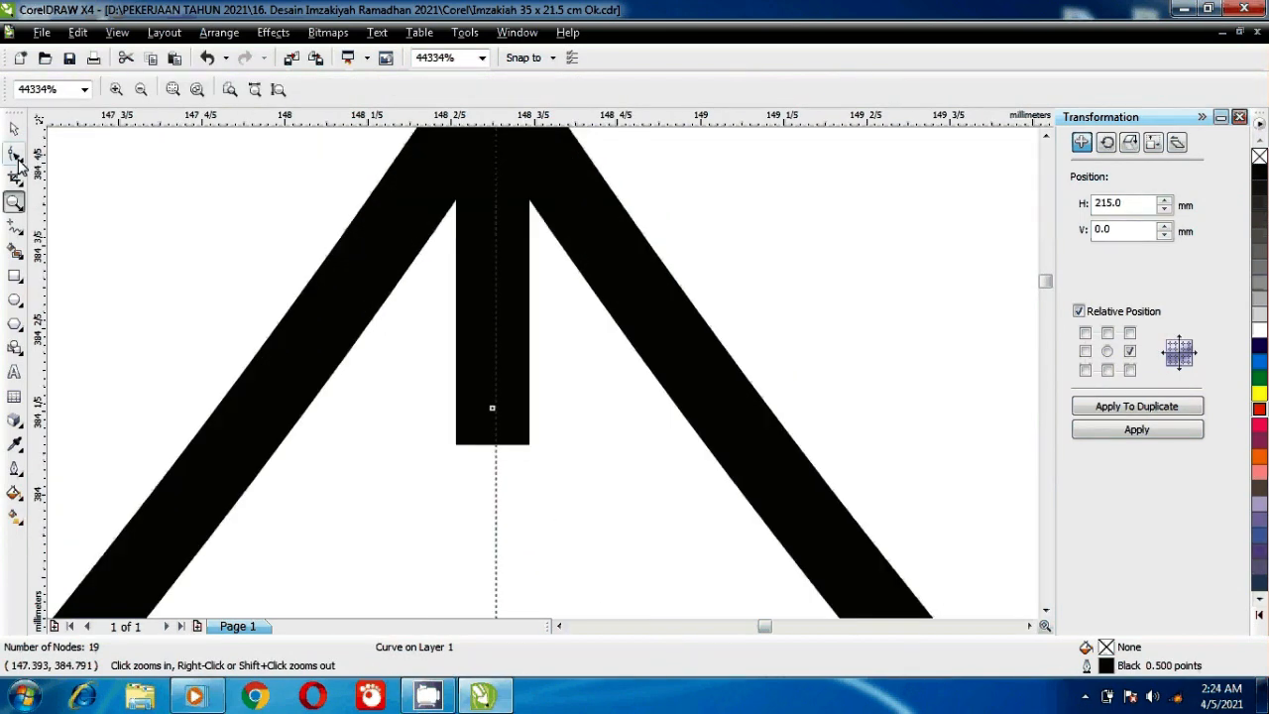
pyautogui.click(14, 156)
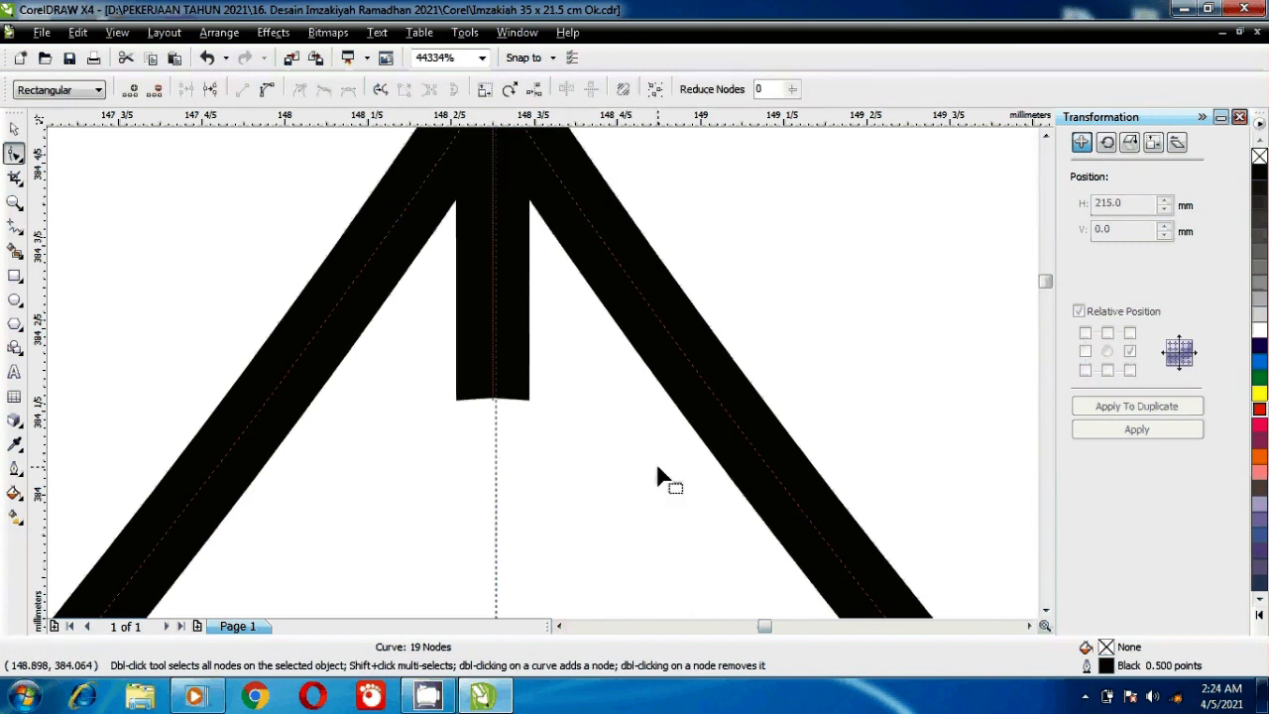
pyautogui.press('Delete')
pyautogui.click(493, 371)
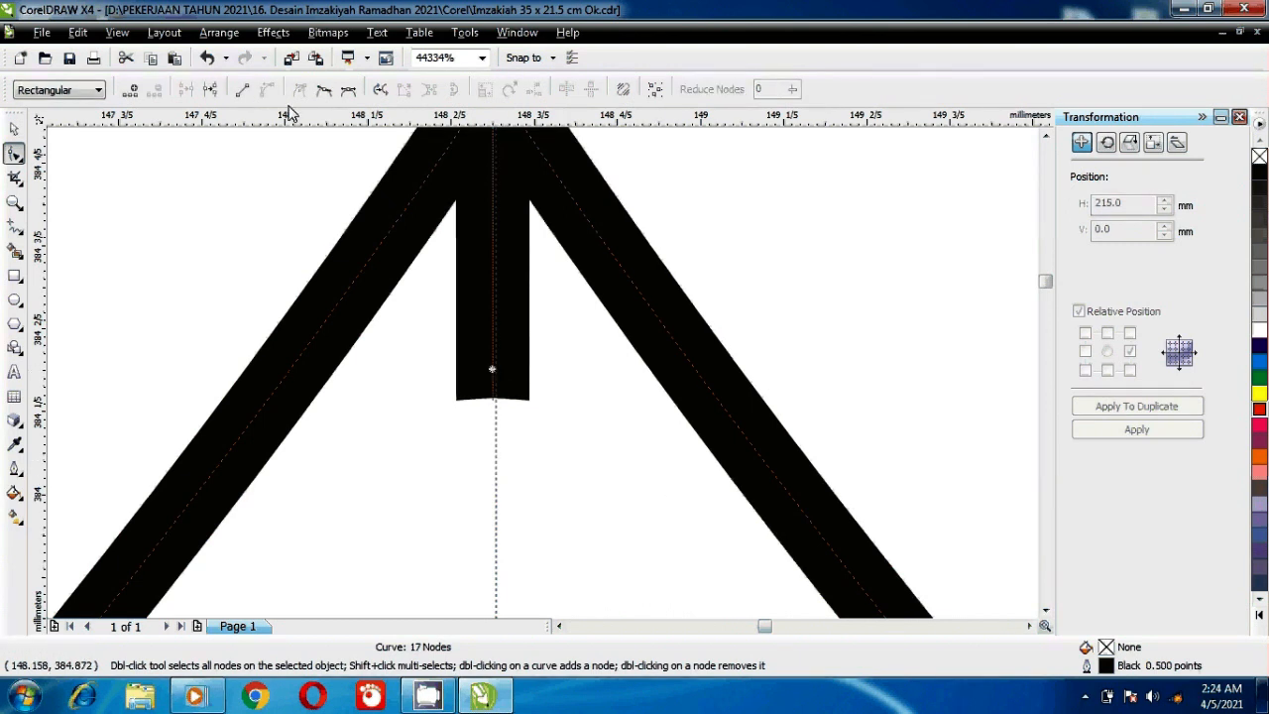
pyautogui.click(242, 90)
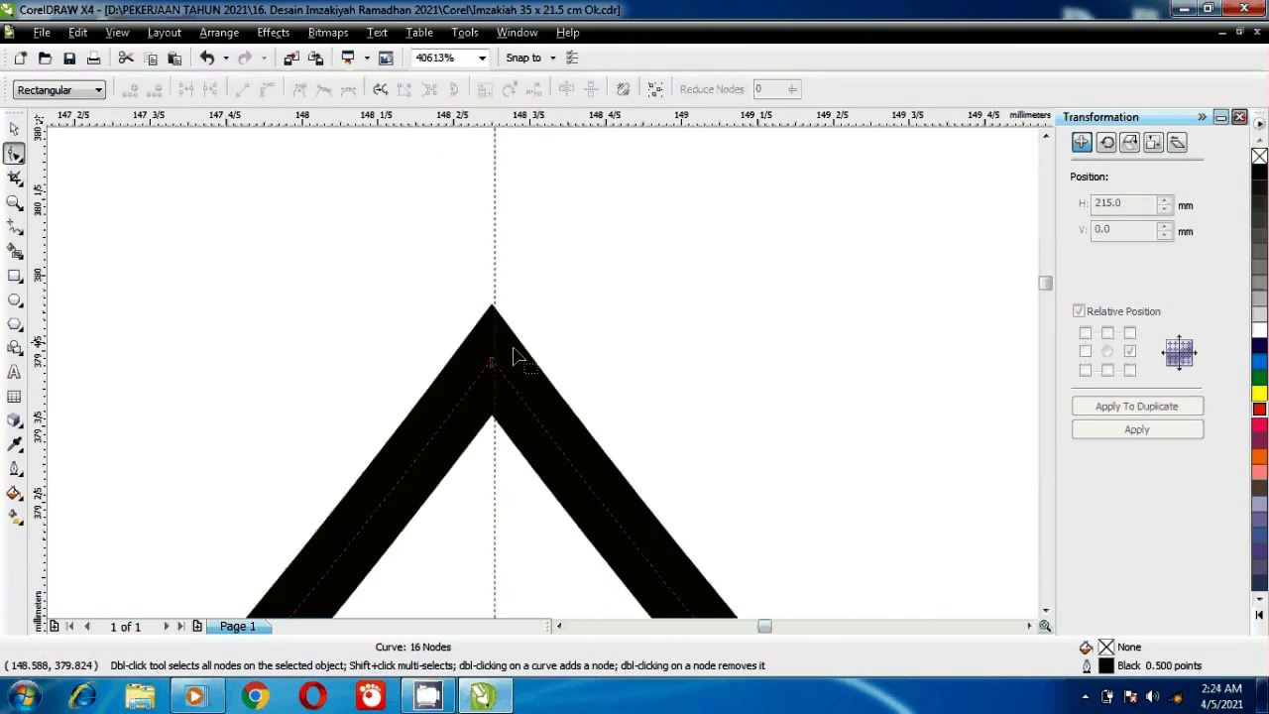
# - Delete the surplus node at the welded arch's inner peak and check the outer peak at close range
pyautogui.click(491, 359)
pyautogui.press('Delete')
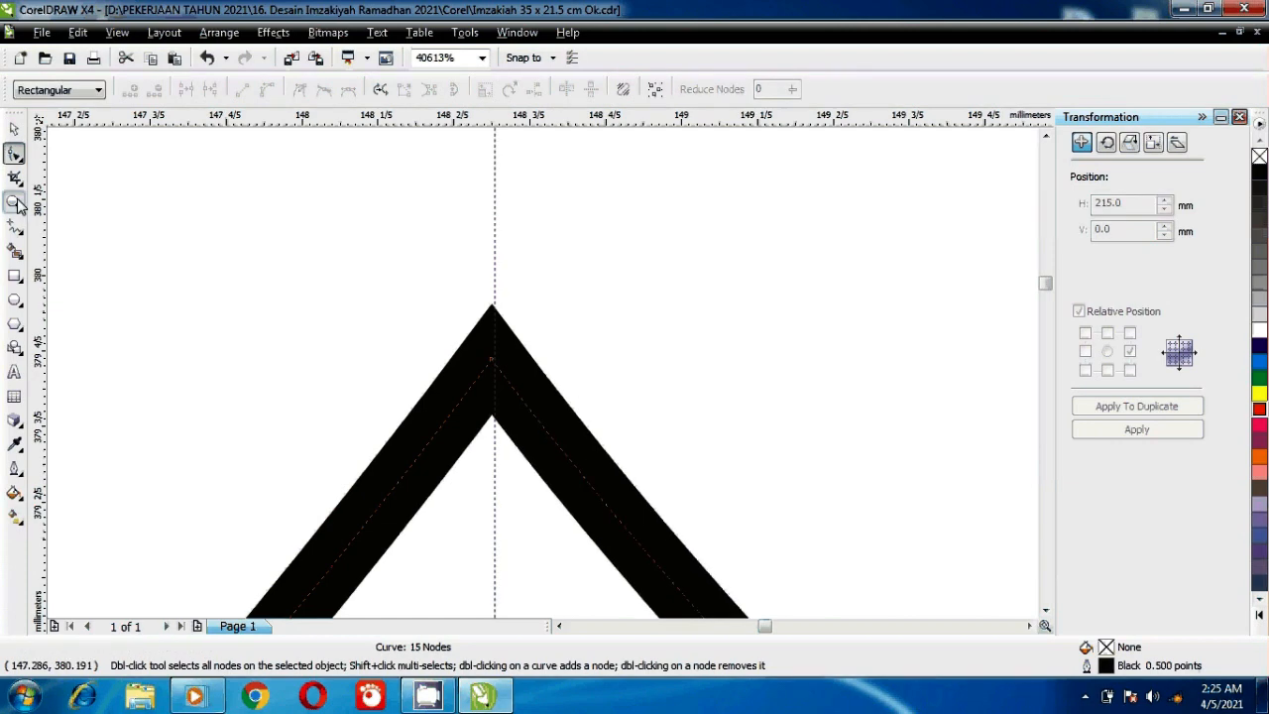
pyautogui.click(16, 205)
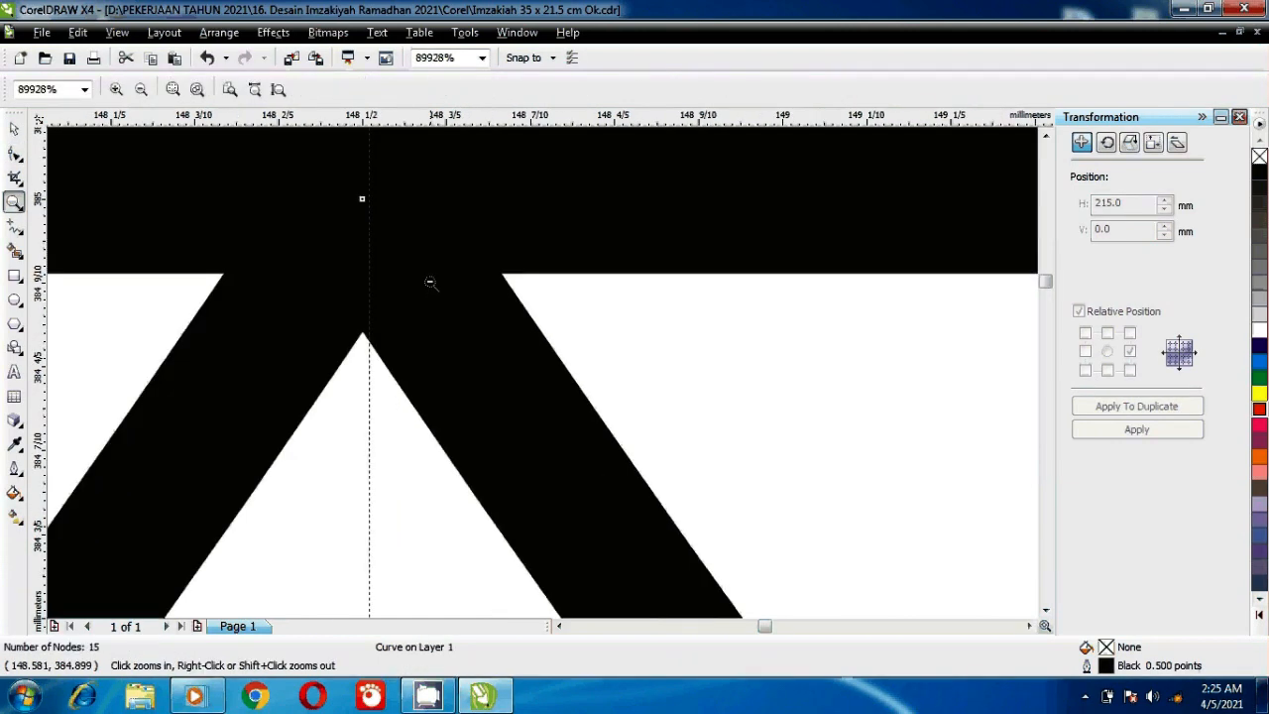
pyautogui.rightClick(430, 283)
pyautogui.click(14, 128)
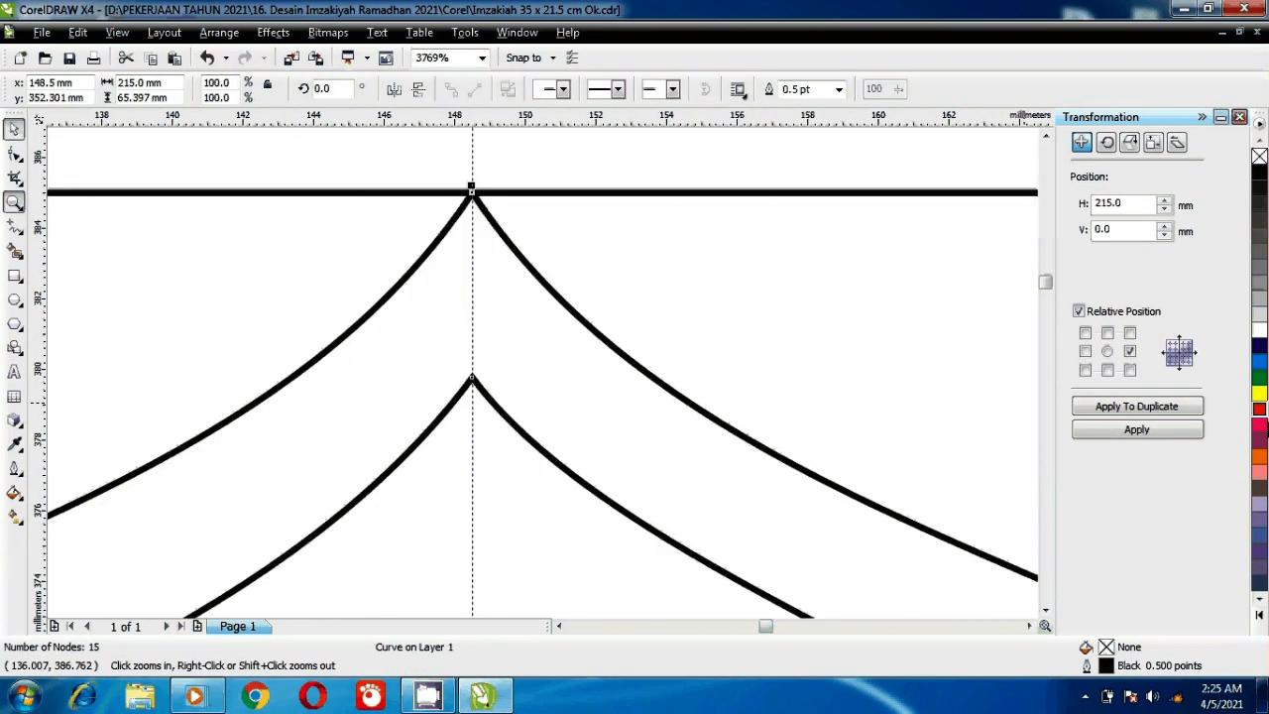
# - Fill the cleaned-up arch with Orange and remove its outline
pyautogui.click(1259, 456)
pyautogui.press('z')
pyautogui.rightClick(494, 349)
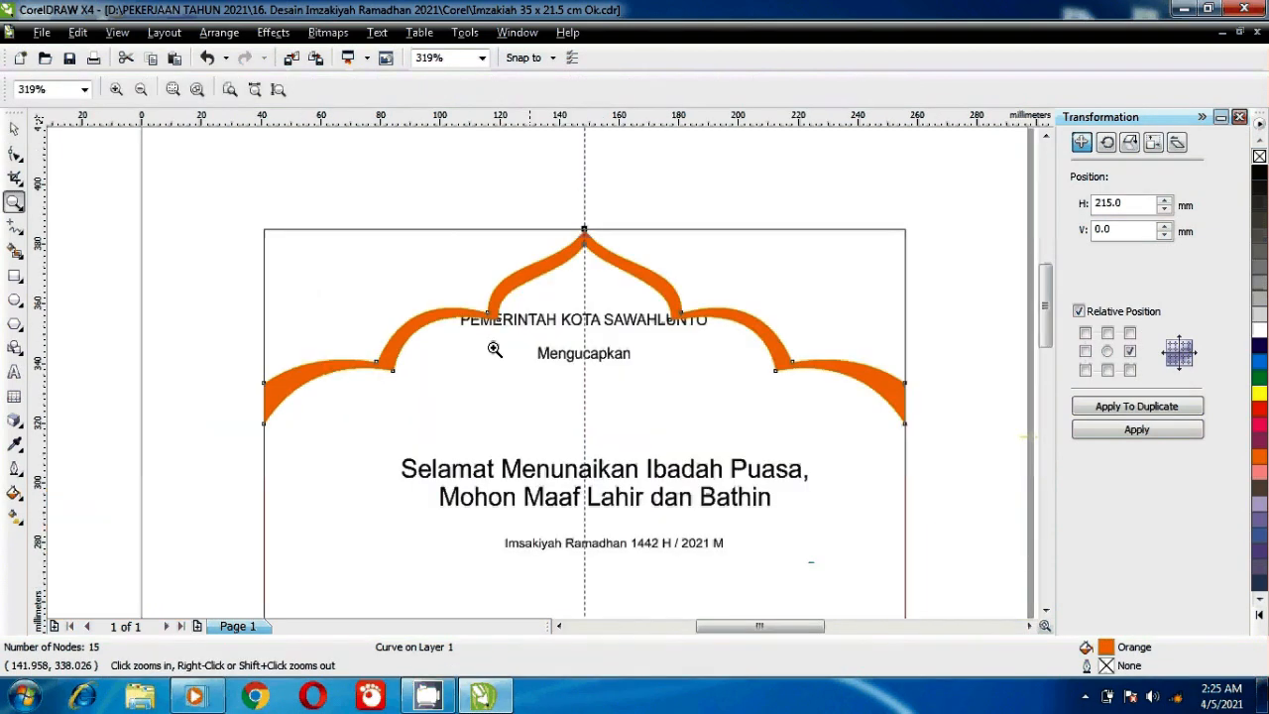
pyautogui.rightClick(494, 349)
# - Extrude the orange arch straight downward toward a vanishing point about 9.6 mm below its center, with depth 20
pyautogui.click(14, 128)
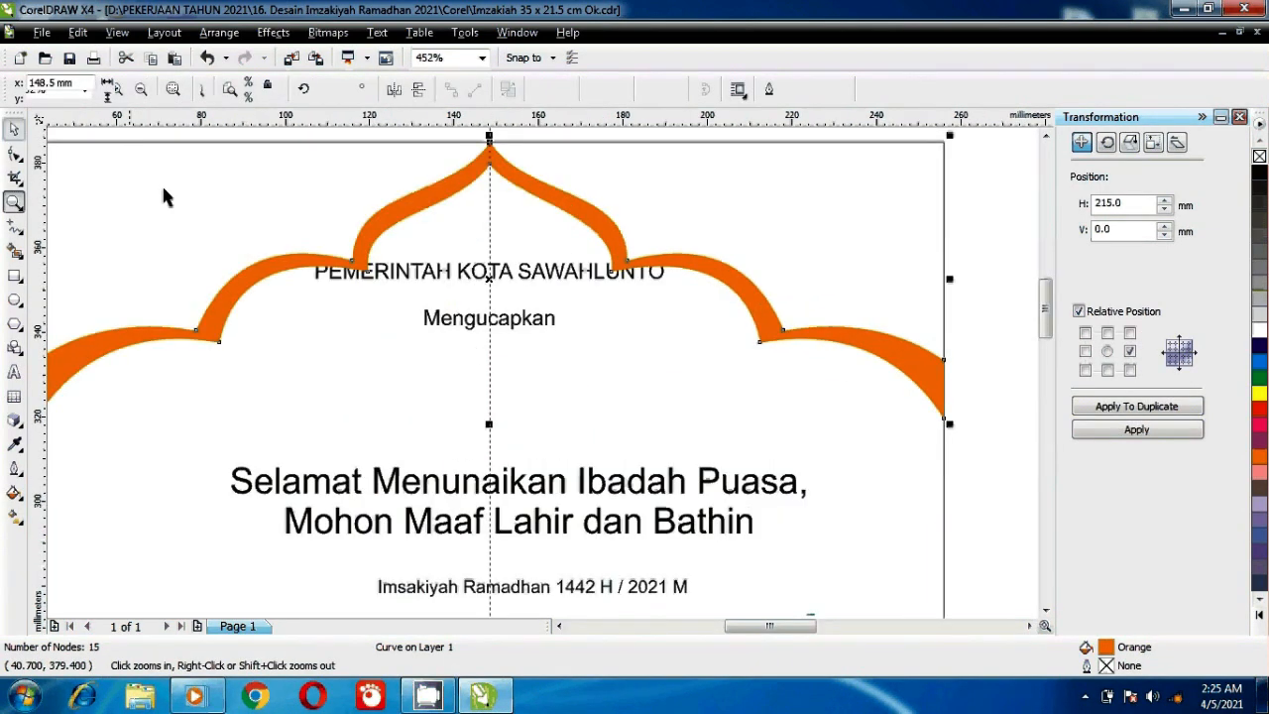
pyautogui.click(14, 419)
pyautogui.moveTo(488, 280); pyautogui.dragTo(489, 308)
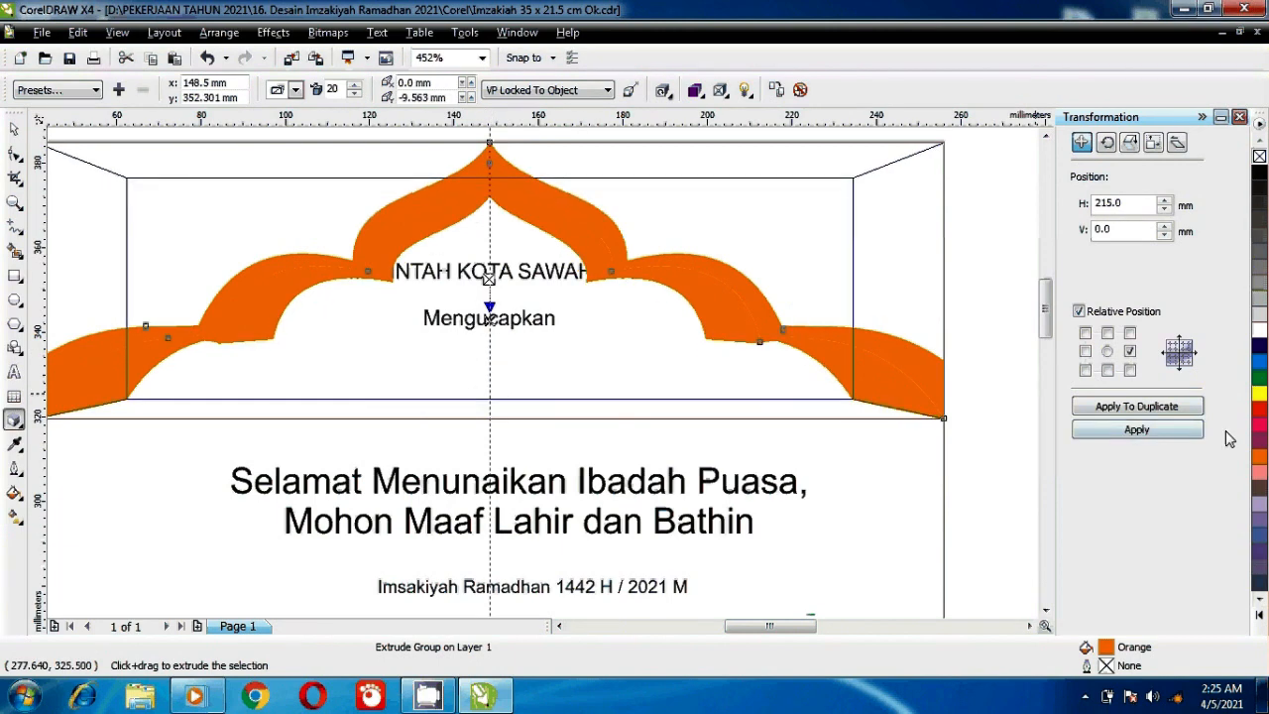
# - Break the extrusion apart from the arch and fill the extruded group with Magenta
pyautogui.click(14, 131)
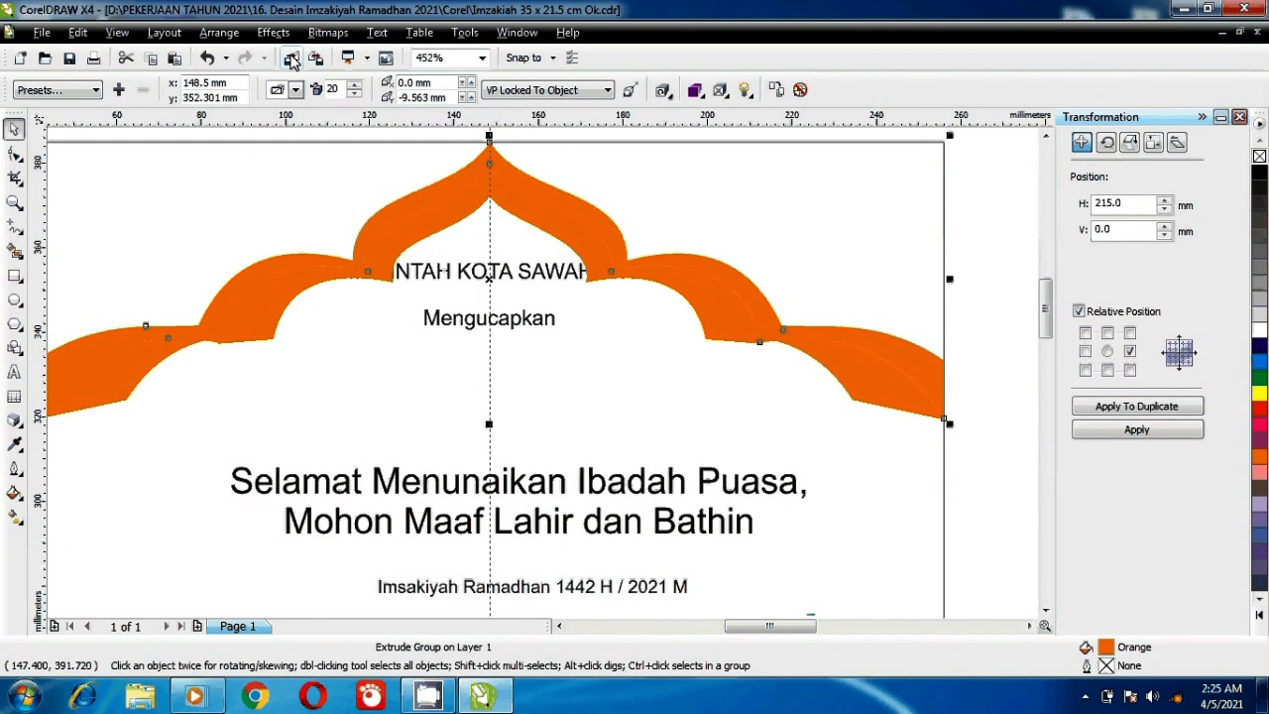
pyautogui.hotkey('ctrl', 'k')
pyautogui.click(1259, 424)
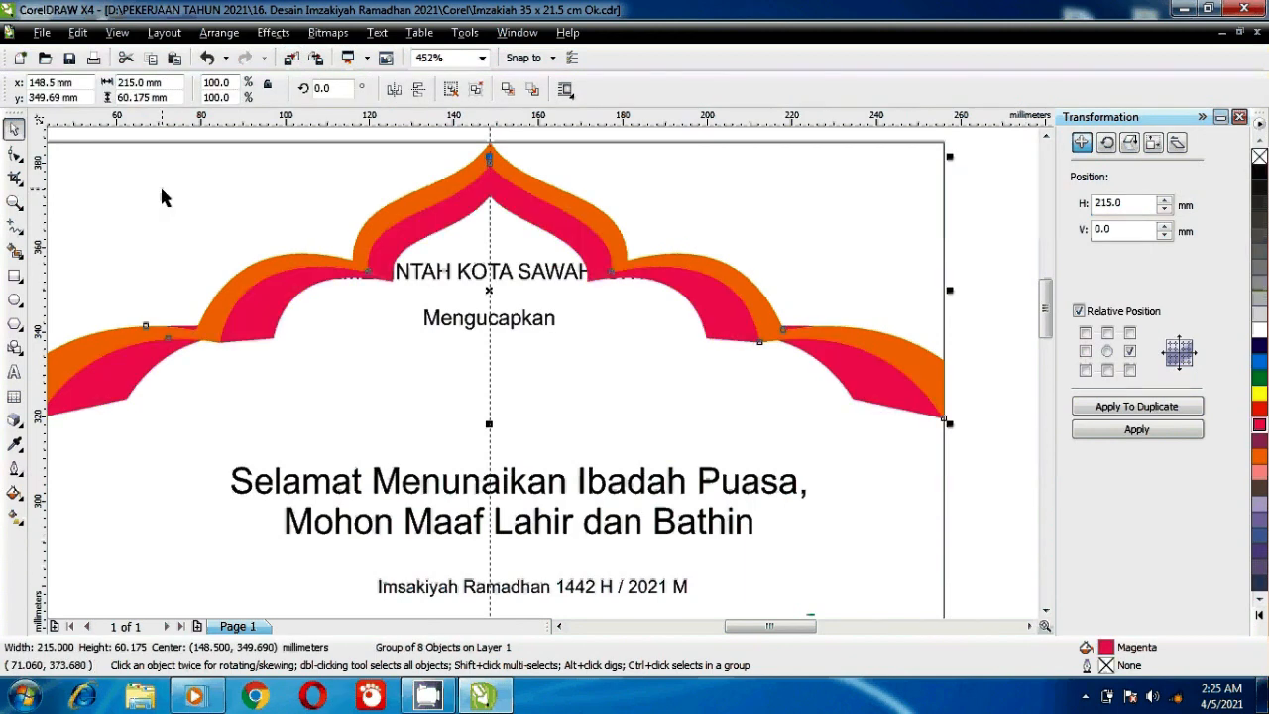
# - Examine the magenta extrusion closely at its inner peak and at the arch's left end
pyautogui.press('z')
pyautogui.moveTo(309, 196); pyautogui.dragTo(502, 297)
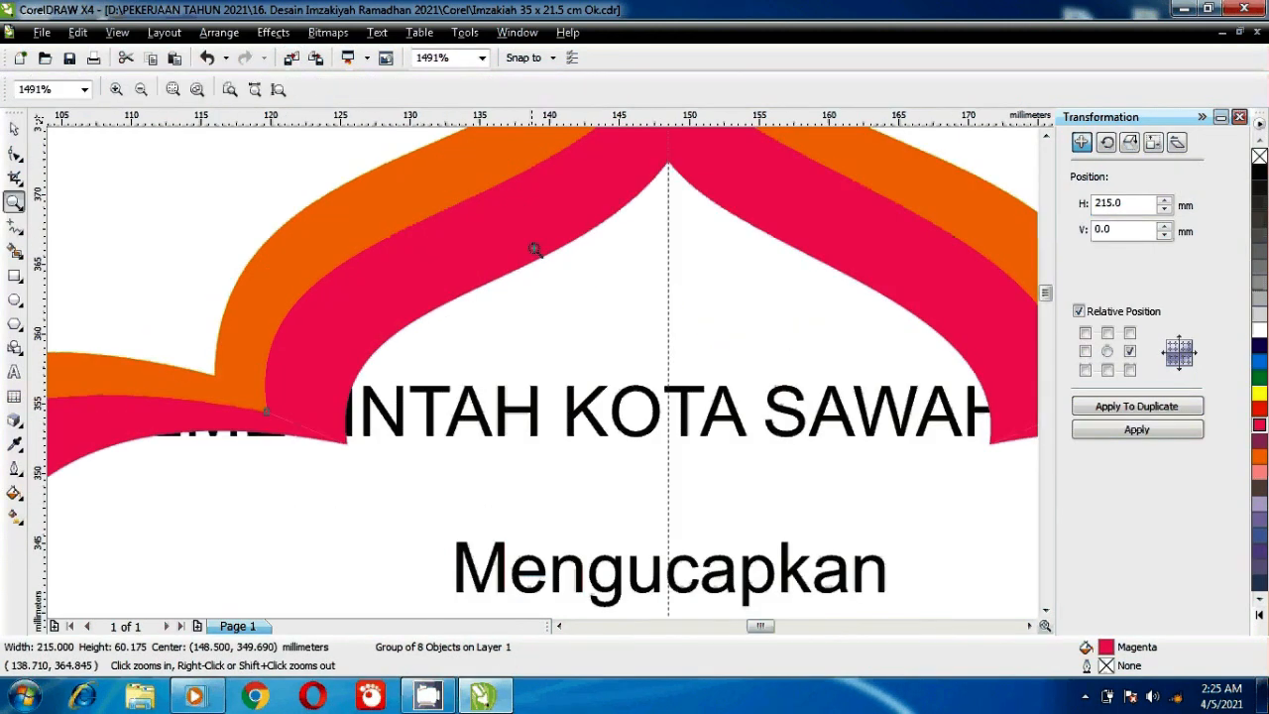
pyautogui.scroll(3, 666, 443)
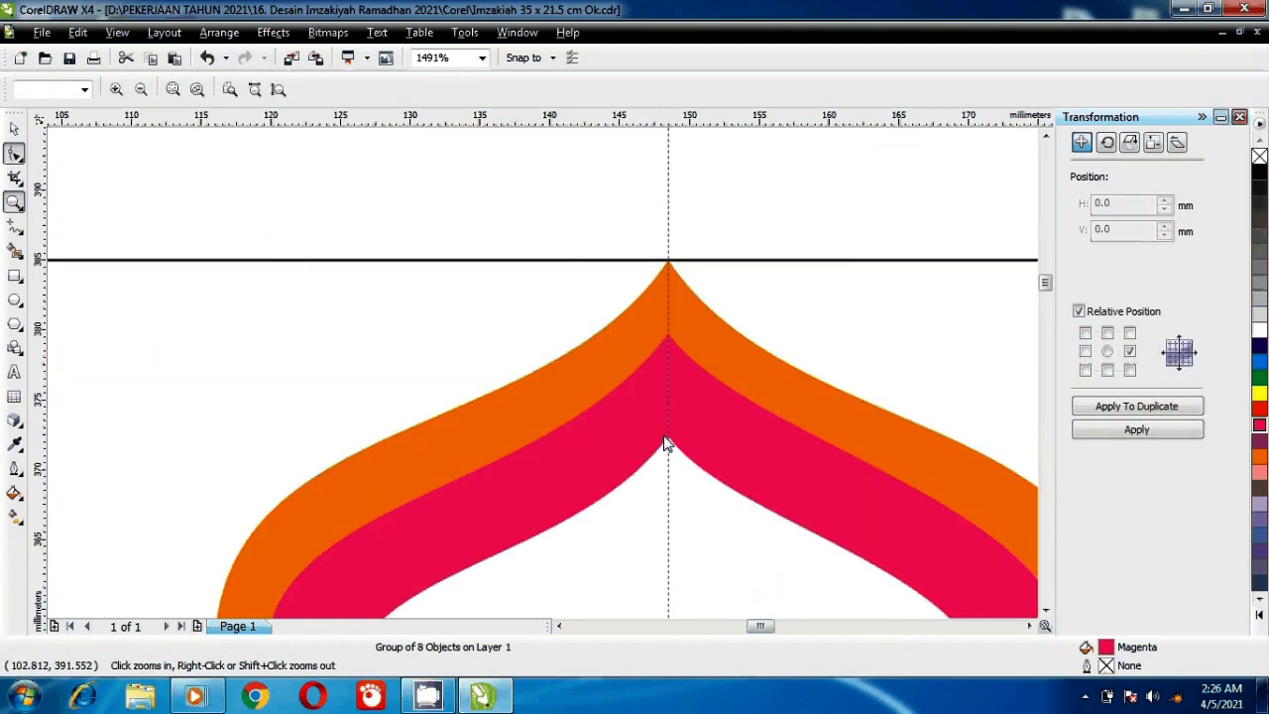
pyautogui.press('F10')
pyautogui.click(702, 426)
pyautogui.press('z')
pyautogui.moveTo(585, 407); pyautogui.dragTo(725, 501)
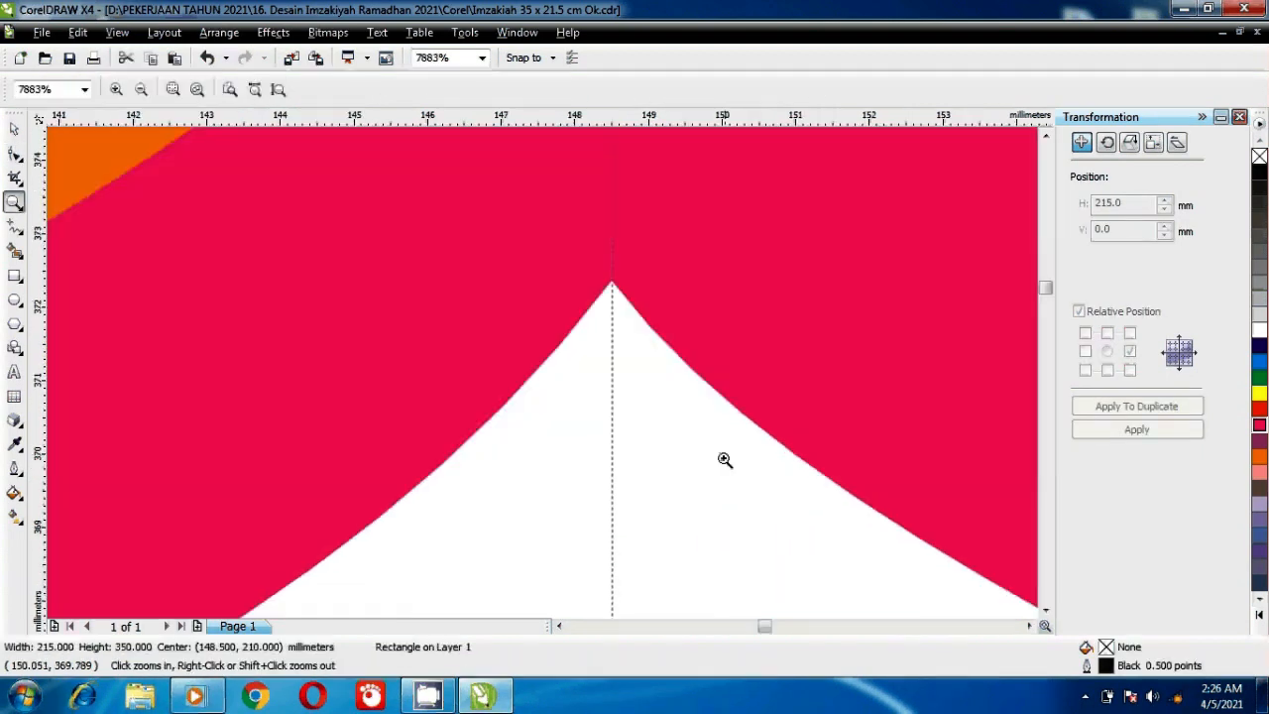
pyautogui.press('F10')
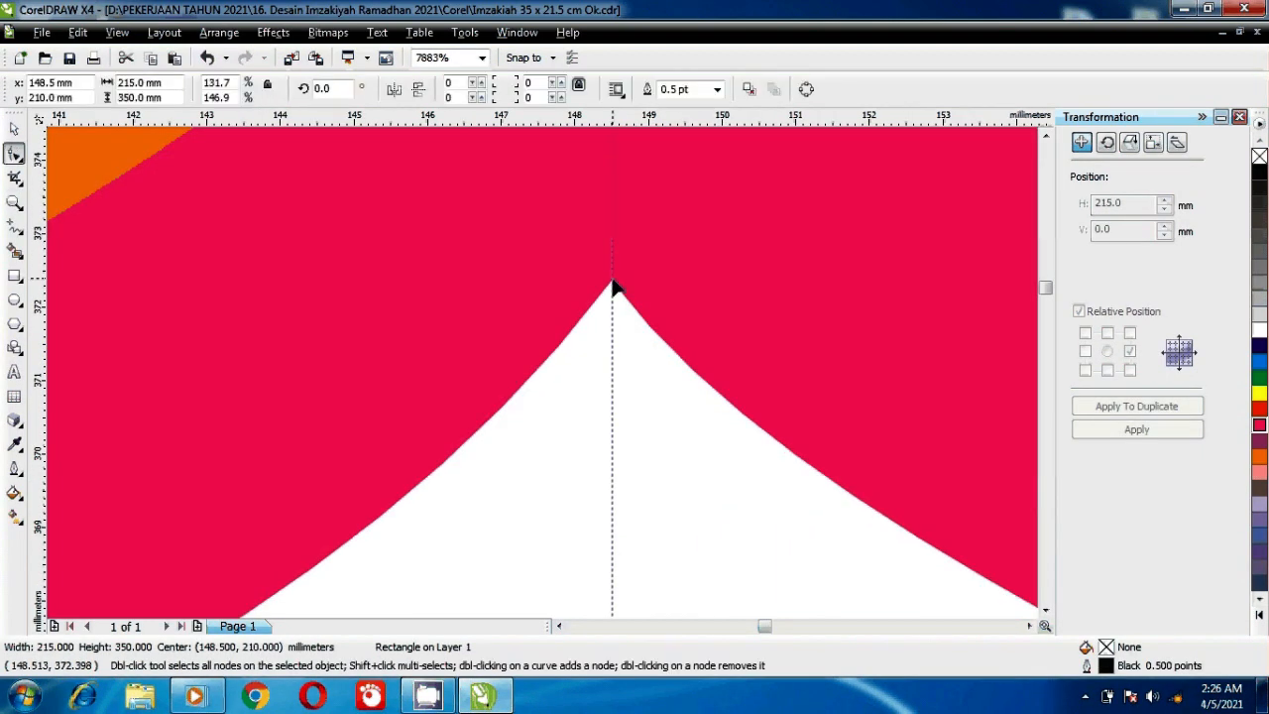
pyautogui.click(612, 287)
pyautogui.press('z')
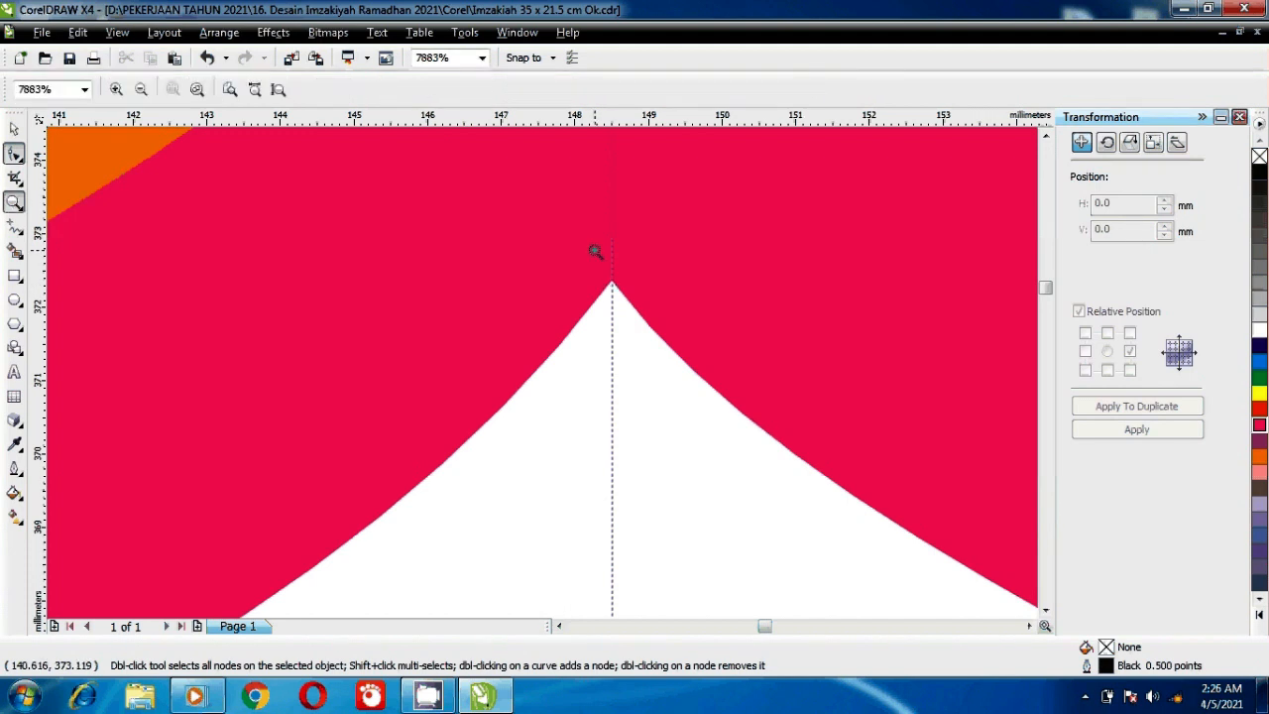
pyautogui.moveTo(595, 252); pyautogui.dragTo(639, 323)
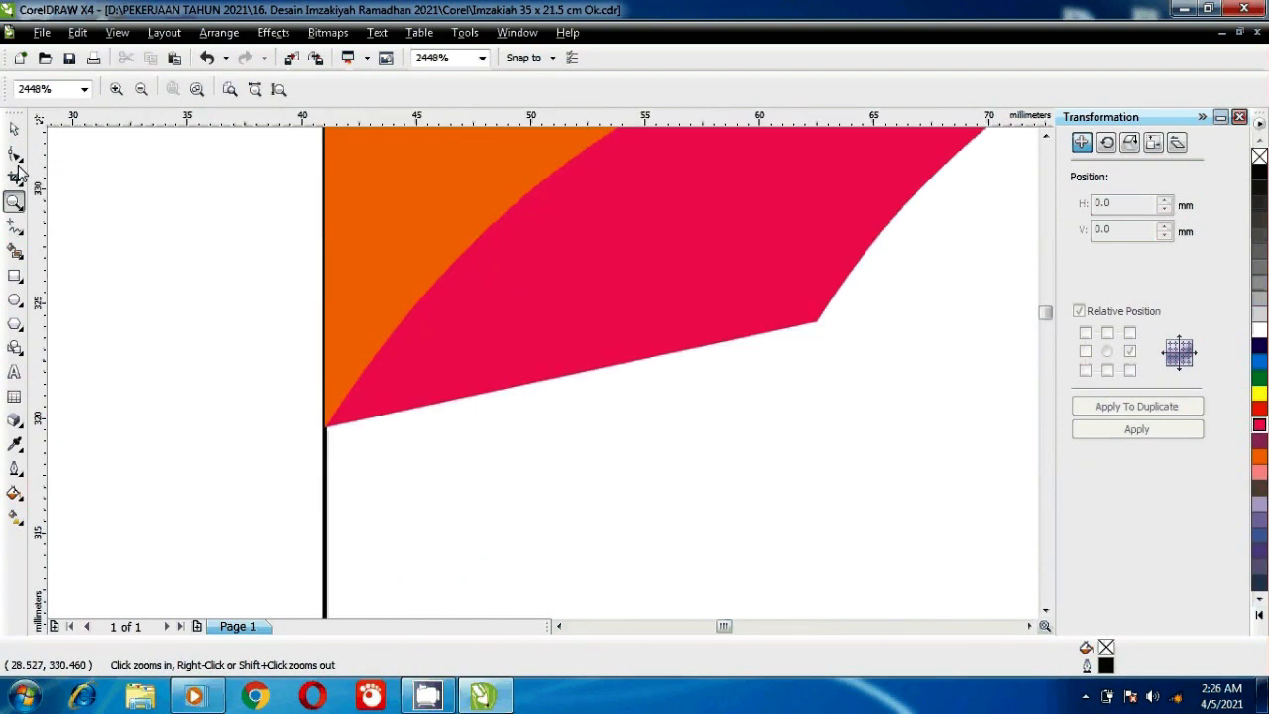
pyautogui.click(14, 155)
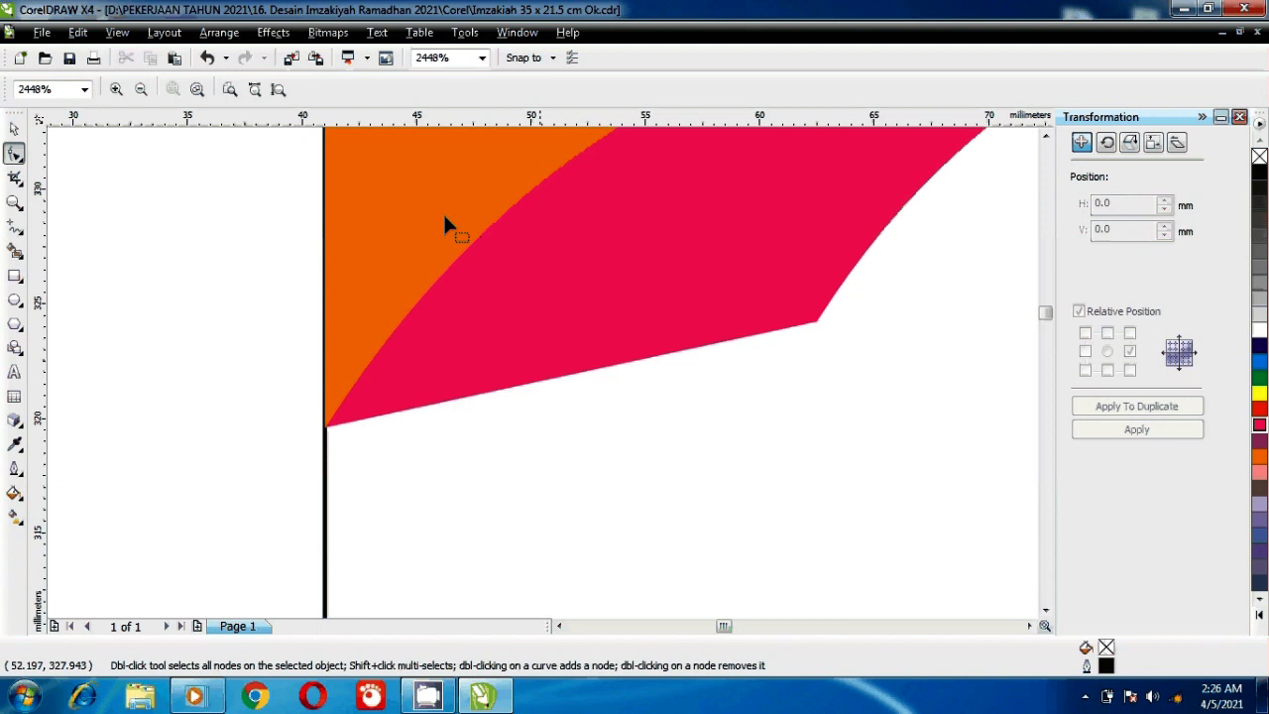
# - Fill the extruded group with Black and give it a yellow outline
pyautogui.press('space')
pyautogui.click(1259, 172)
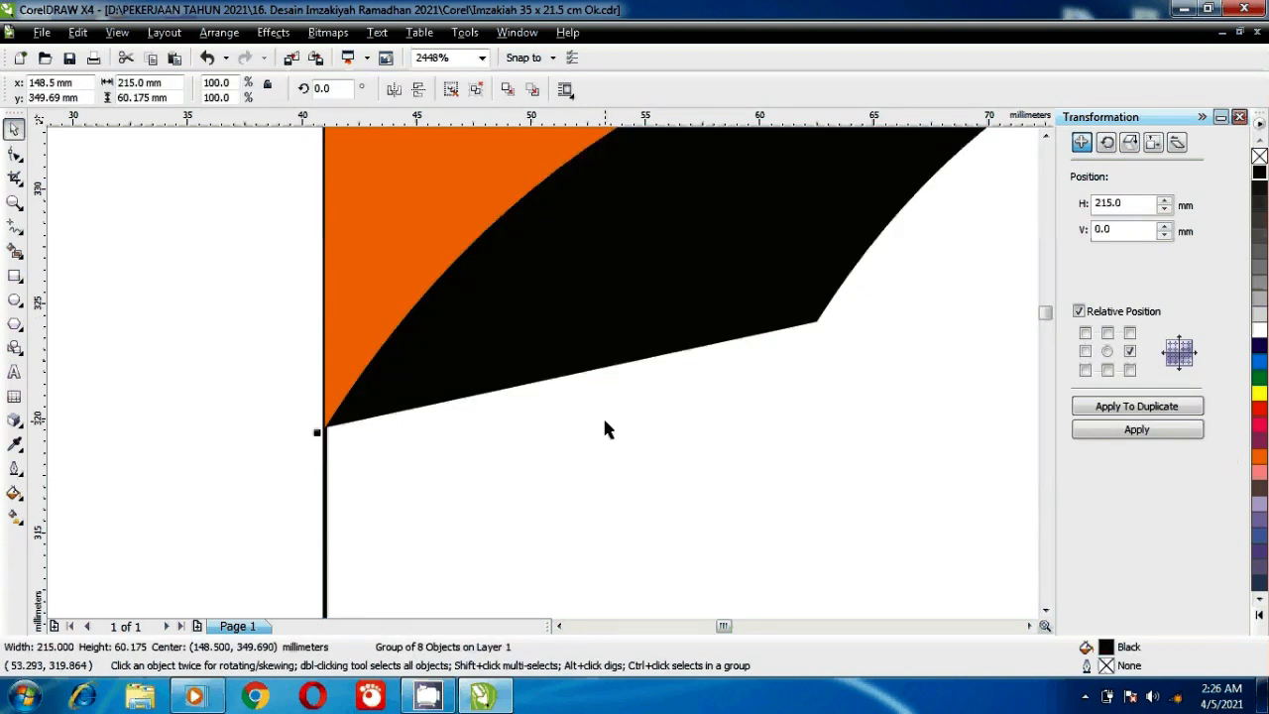
pyautogui.press('space')
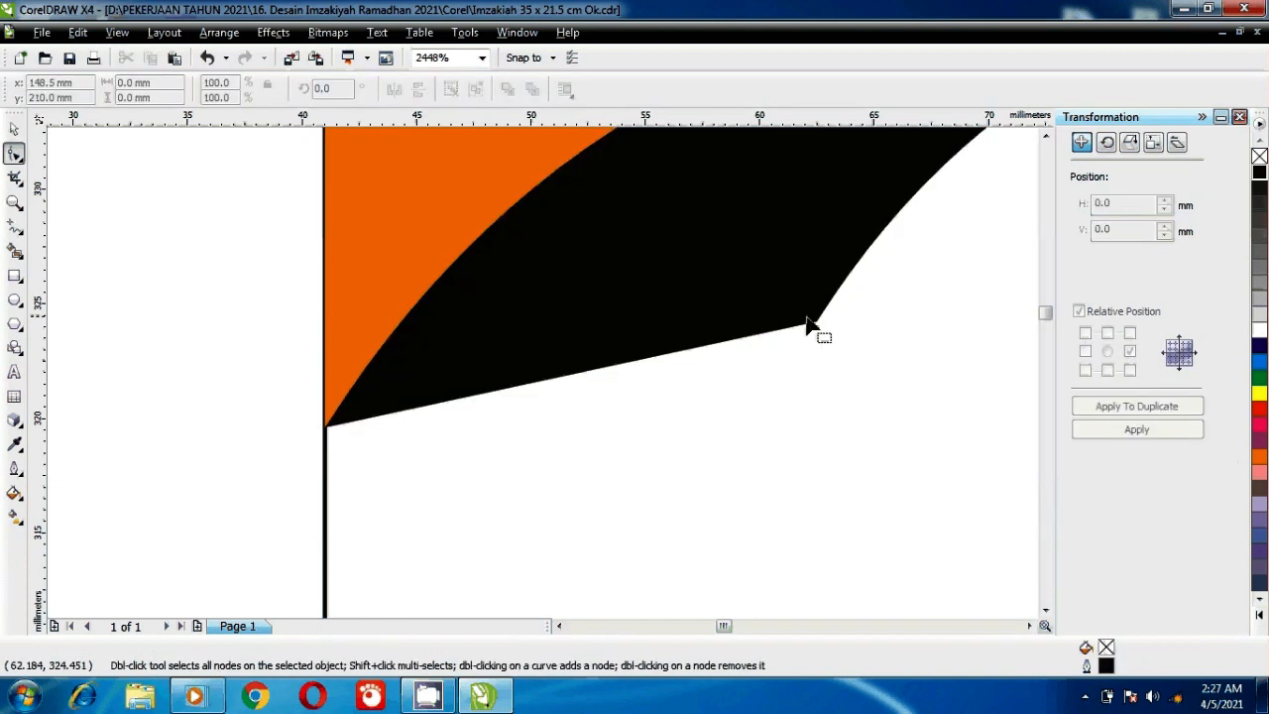
pyautogui.moveTo(317, 387); pyautogui.dragTo(344, 426)
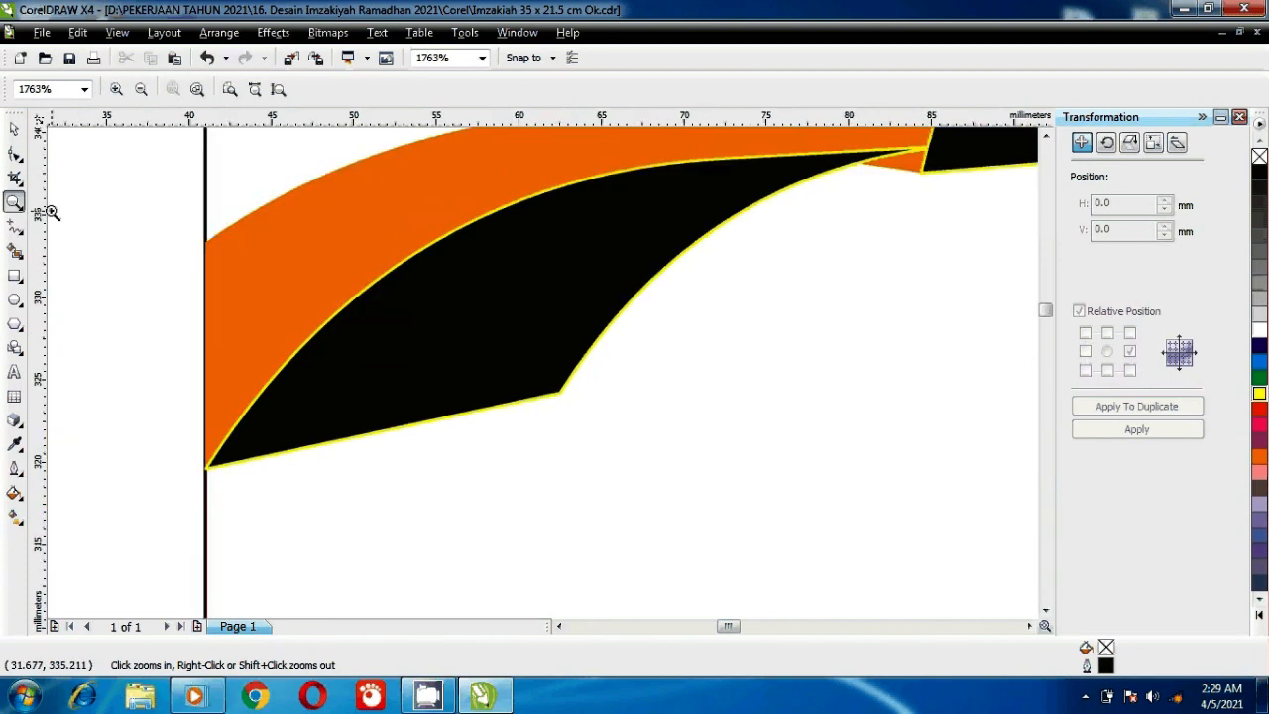
# - Draw a closed four-node Pen outline about 43 x 17.9 mm over the leftmost black section and color its outline Red
pyautogui.click(14, 218)
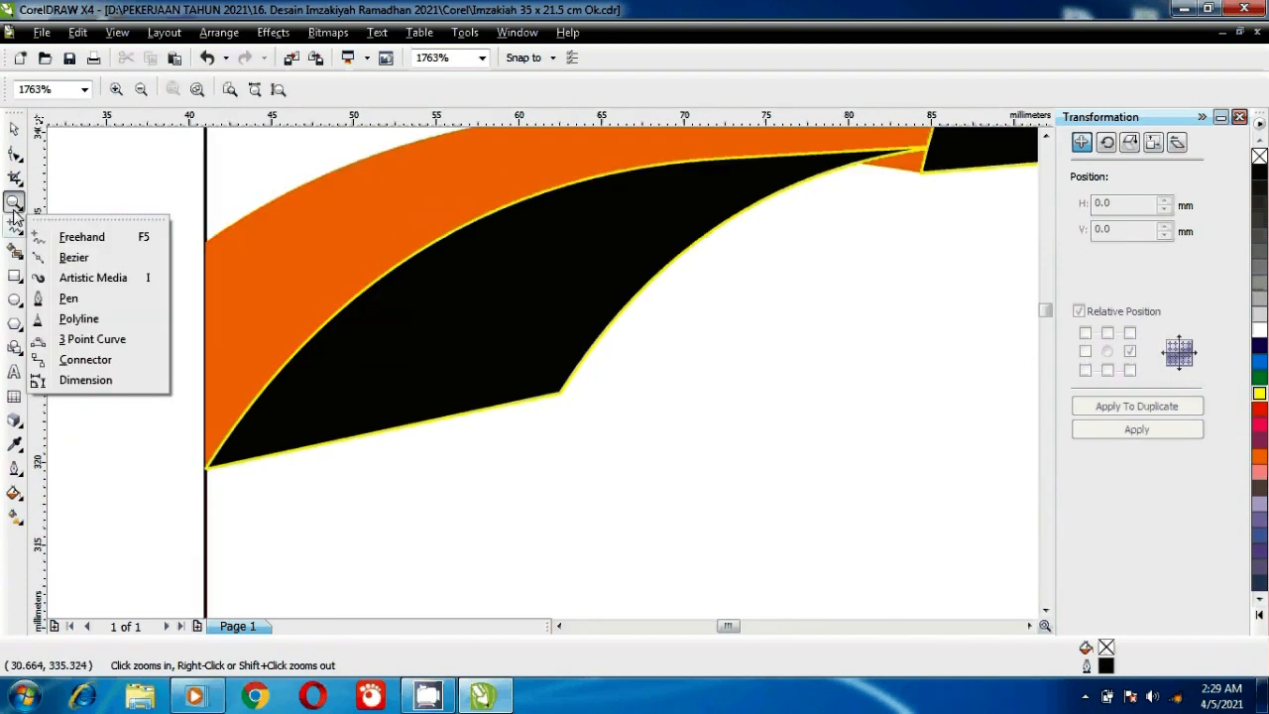
pyautogui.click(69, 297)
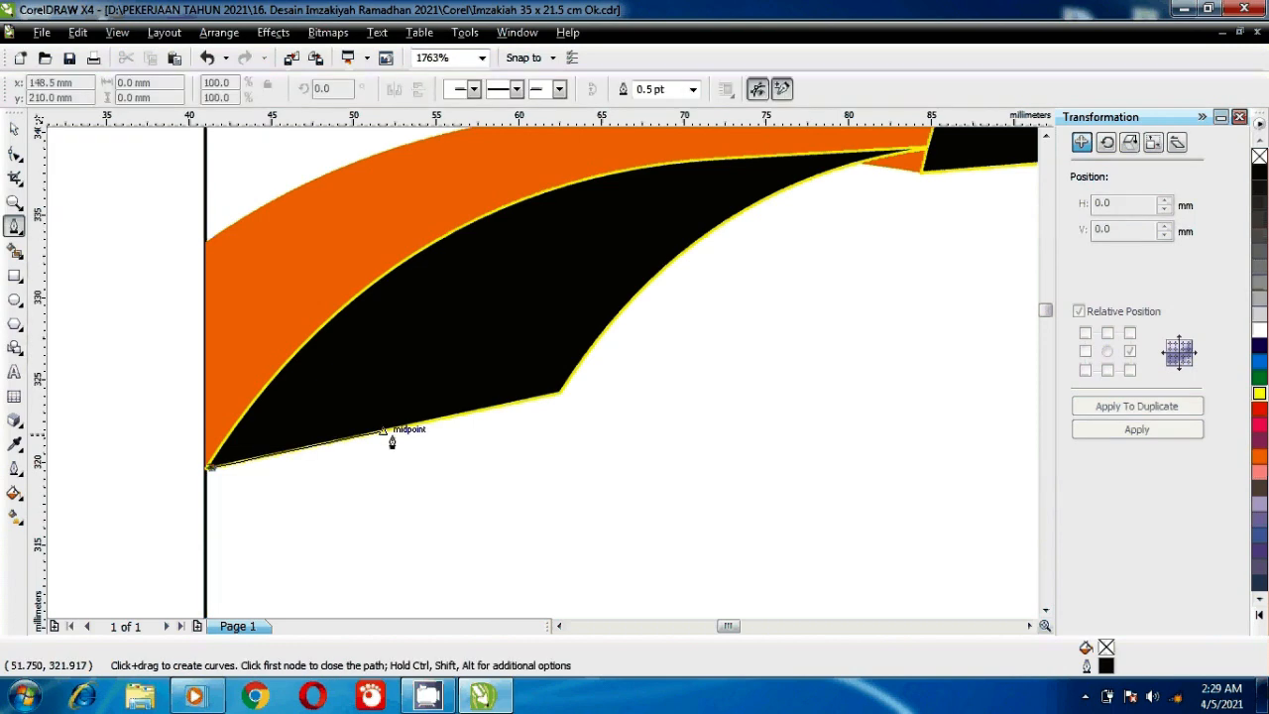
pyautogui.click(408, 425)
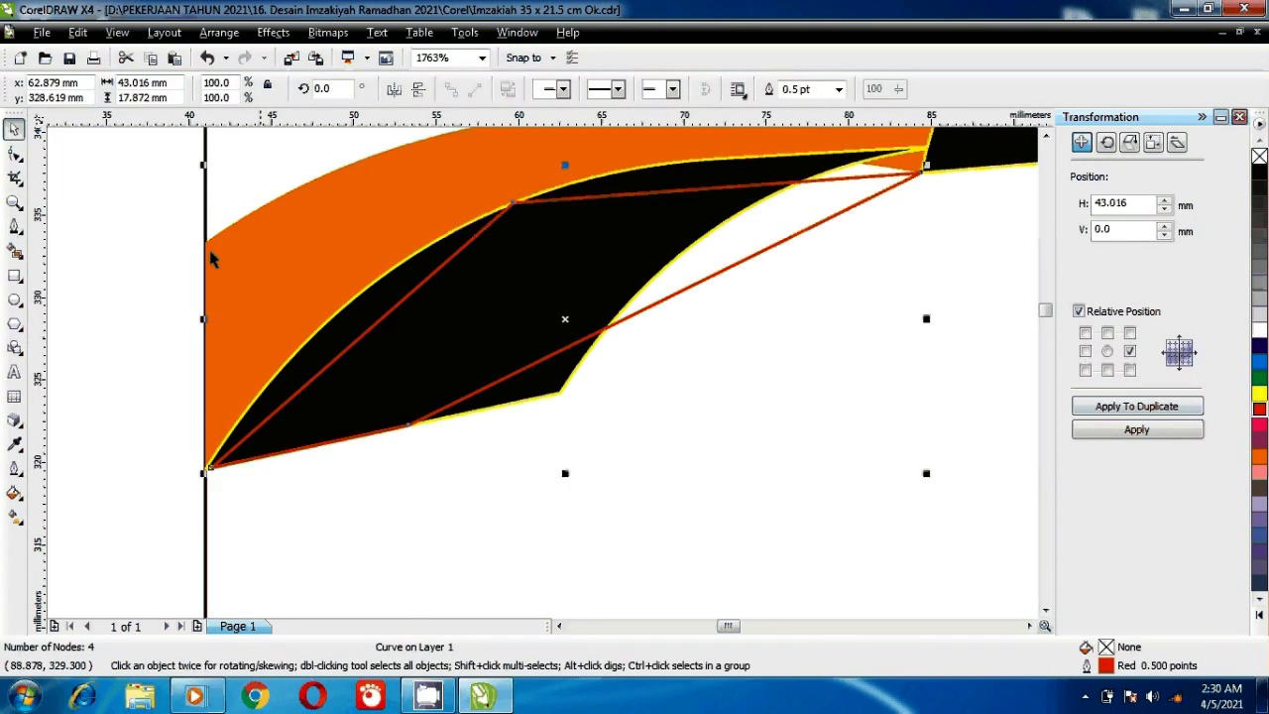
# - Convert the straight segments of the red outlines to curves and bend them along the black band's edges up to the arch's peak
pyautogui.press('F10')
pyautogui.click(269, 90)
pyautogui.moveTo(721, 269); pyautogui.dragTo(644, 228)
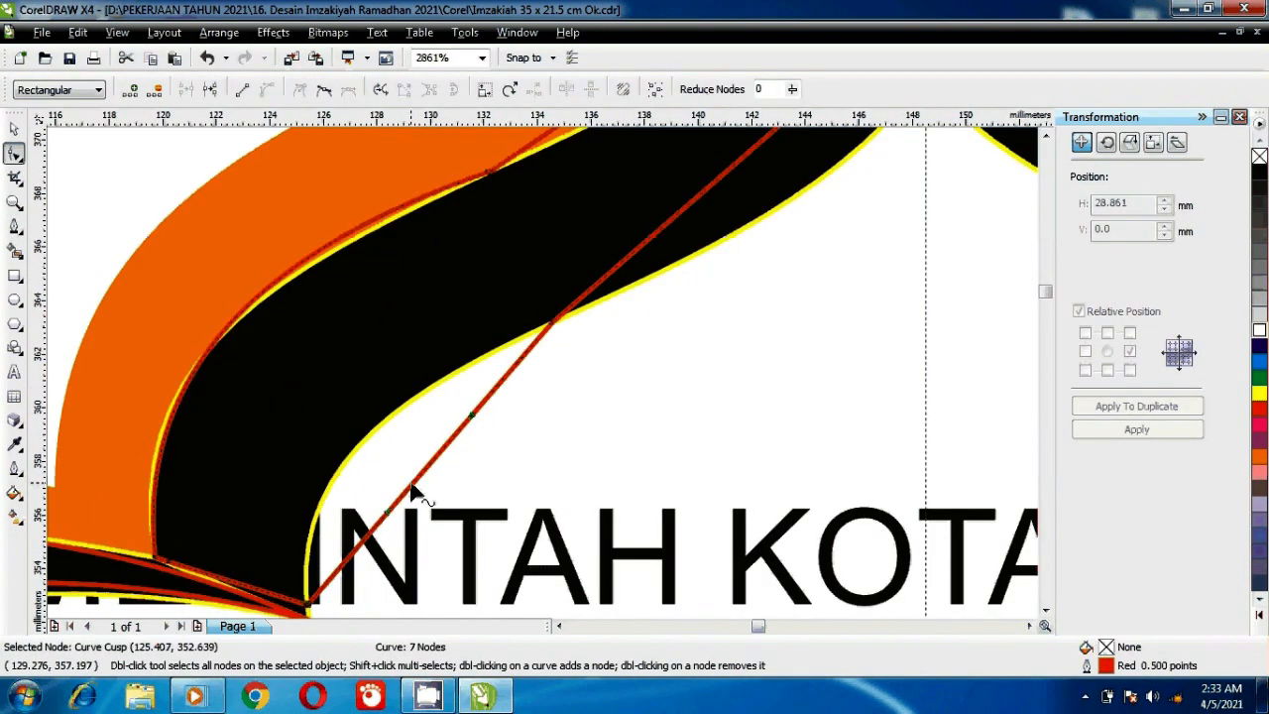
pyautogui.scroll(3, 778, 405)
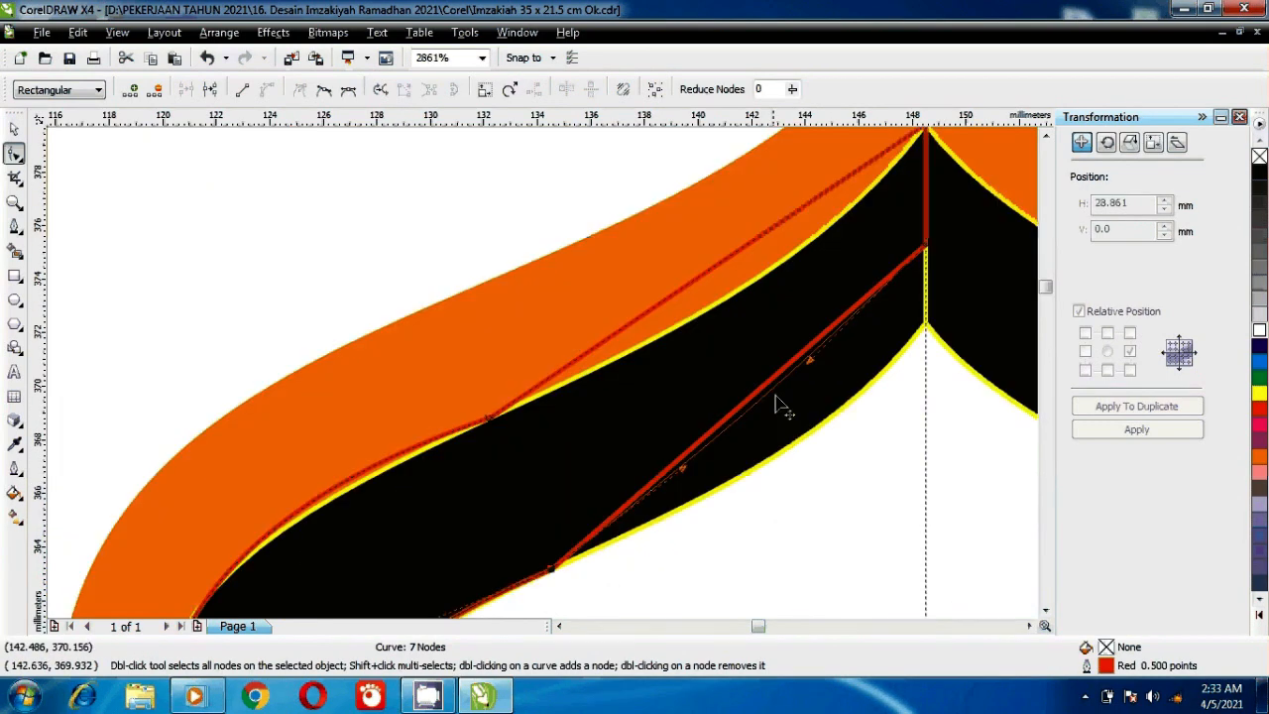
pyautogui.moveTo(779, 404); pyautogui.dragTo(759, 295)
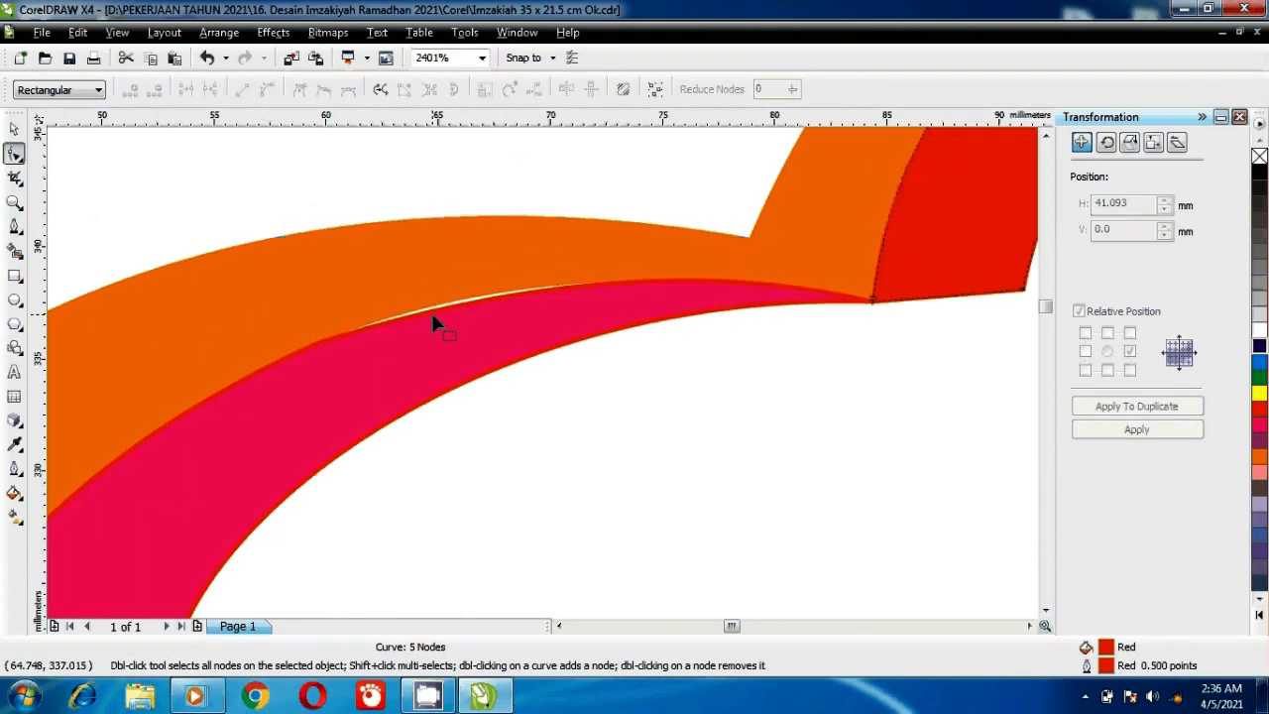
# - Adjust the nodes and curve handles of the blue section so its edges follow the orange arch and meet the centerline at the peak
pyautogui.click(363, 323)
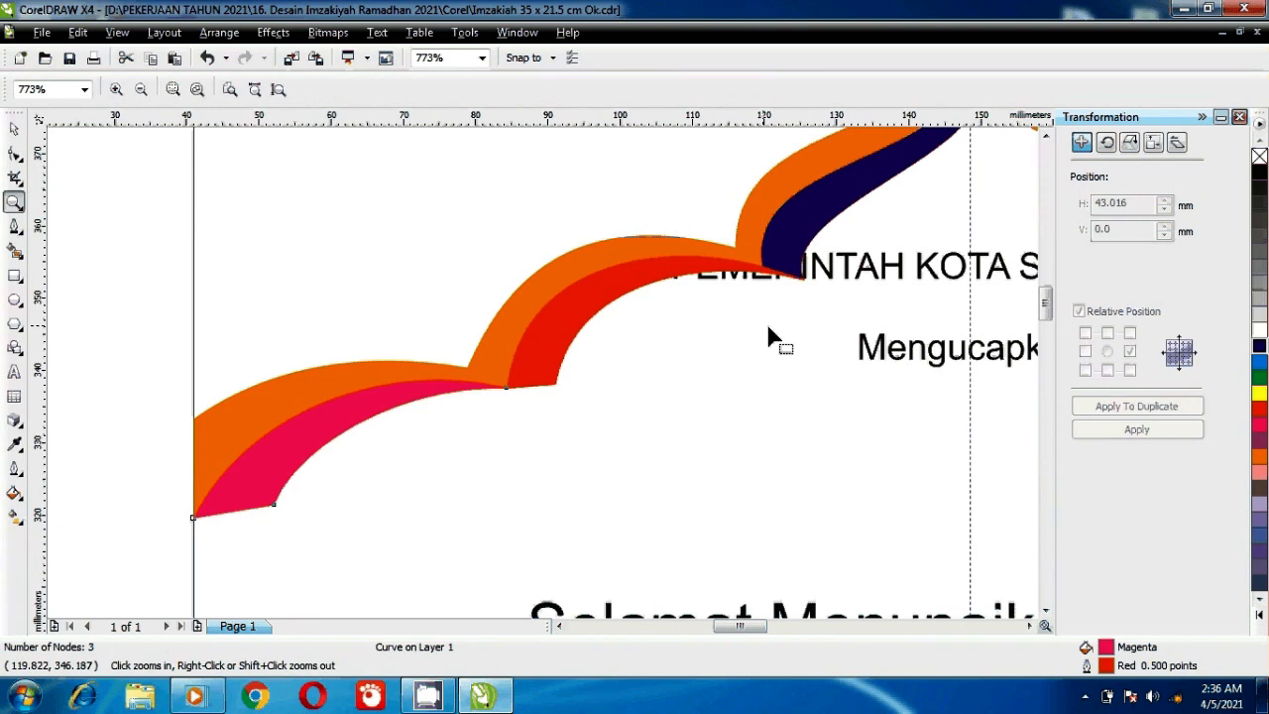
pyautogui.moveTo(229, 325); pyautogui.dragTo(640, 572)
pyautogui.moveTo(641, 572); pyautogui.dragTo(640, 572)
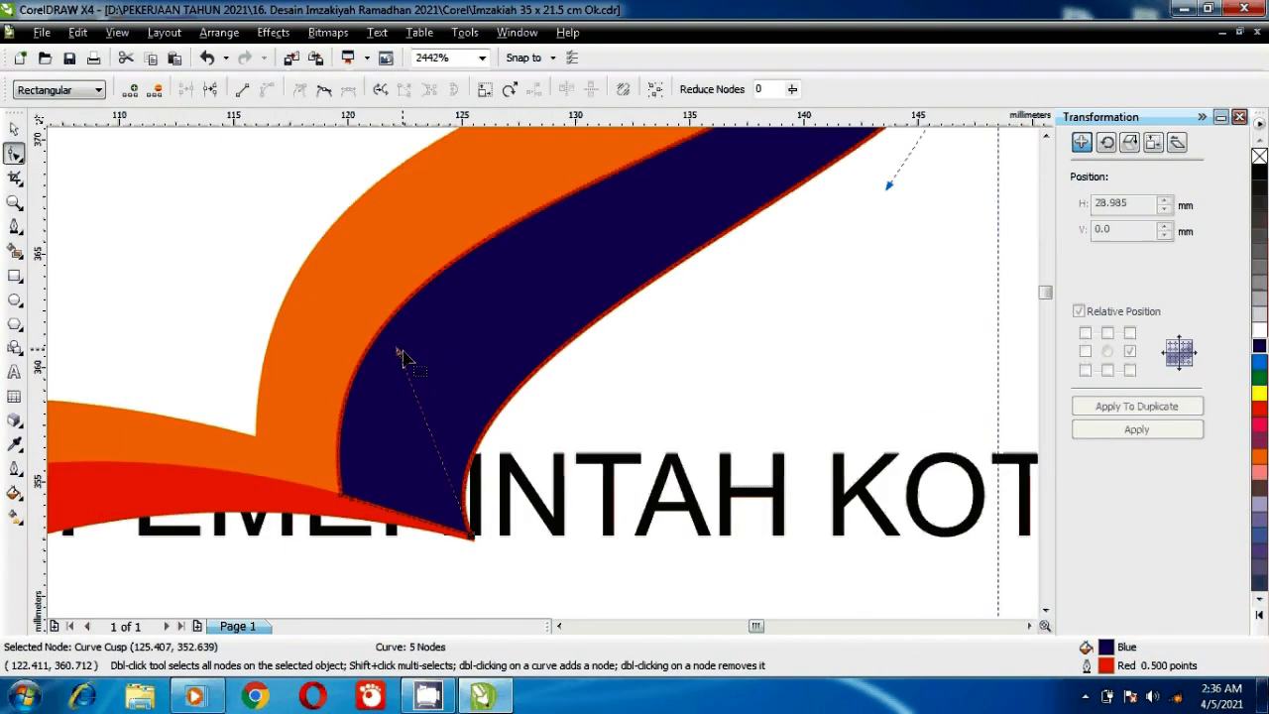
pyautogui.moveTo(402, 356); pyautogui.dragTo(379, 278)
pyautogui.moveTo(1001, 240); pyautogui.dragTo(1001, 237)
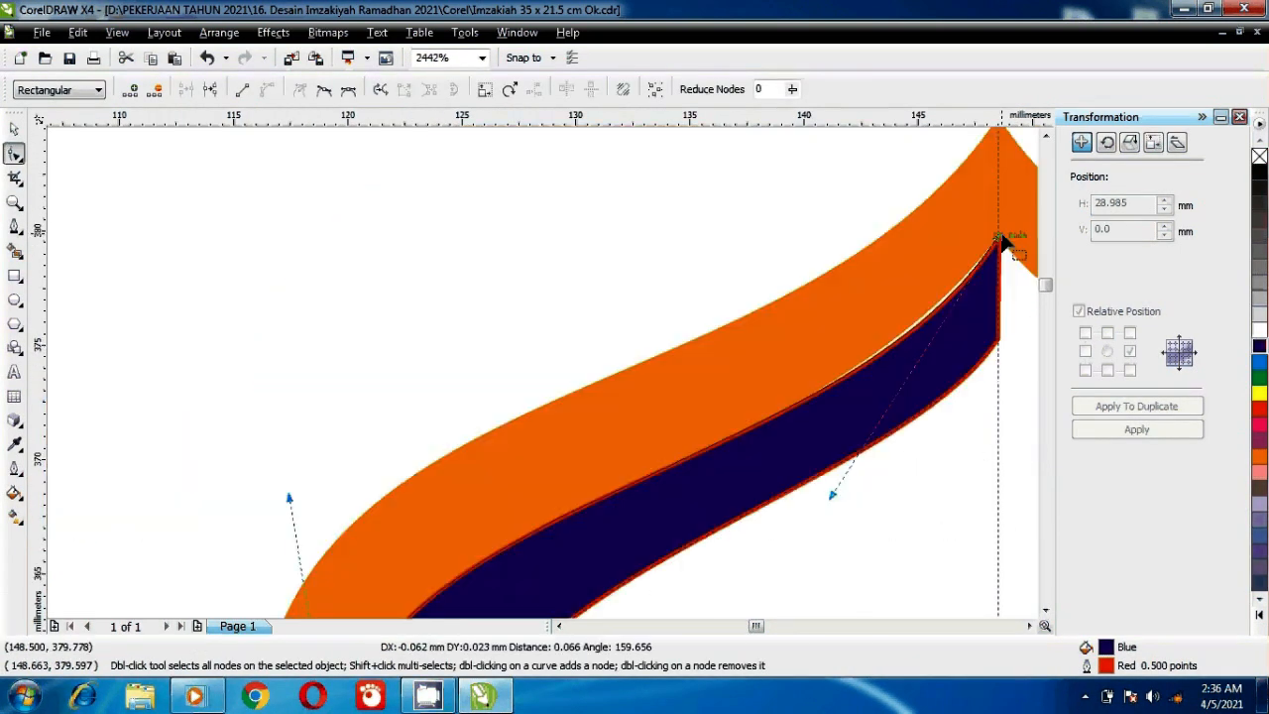
pyautogui.scroll(5, 1001, 240)
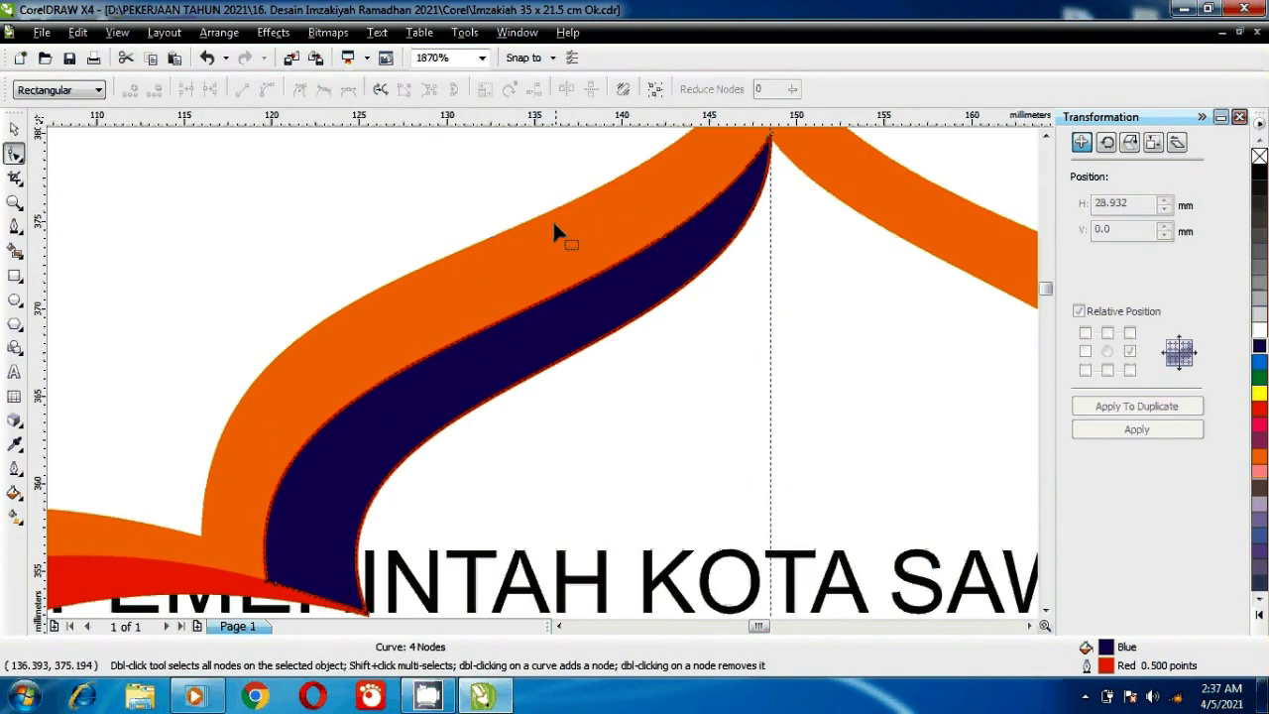
pyautogui.moveTo(681, 320)
pyautogui.mouseDown()
pyautogui.moveTo(645, 369)
pyautogui.moveTo(683, 310)
pyautogui.mouseUp()
# - Join the end nodes of the mirrored blue halves at the upper and lower points of the arch's peak
pyautogui.press('F3')
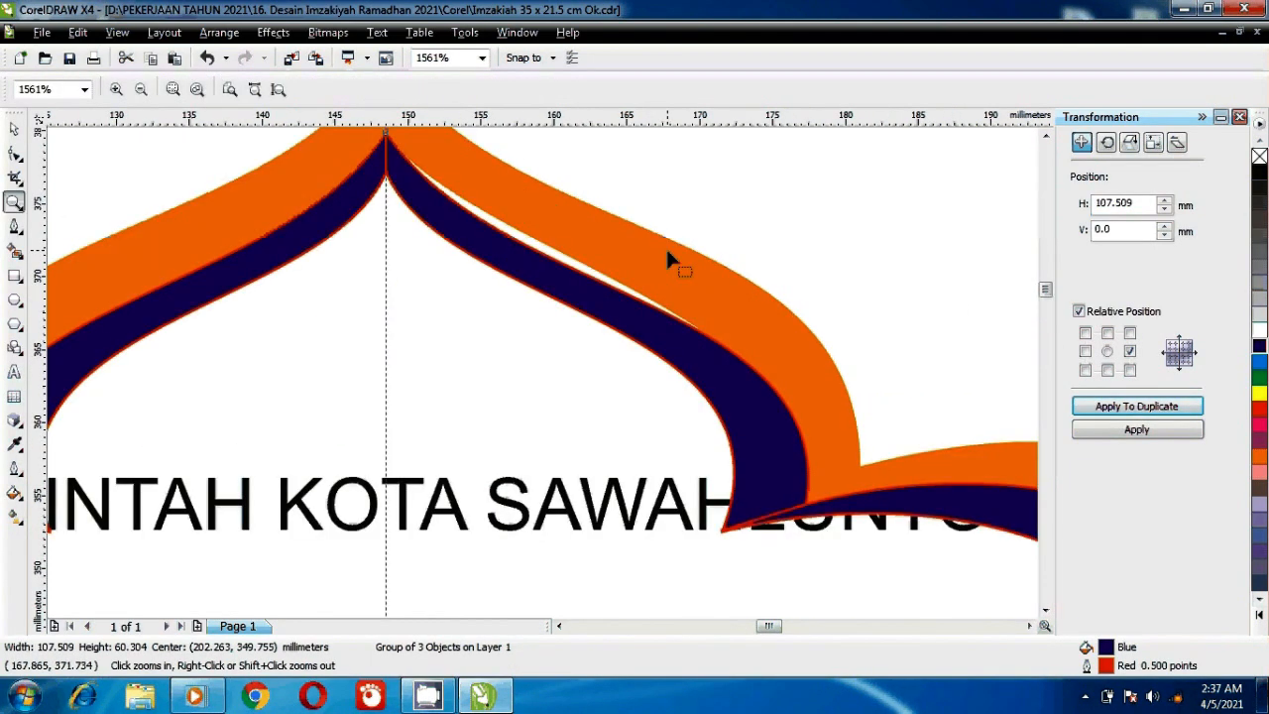
pyautogui.rightClick(667, 256)
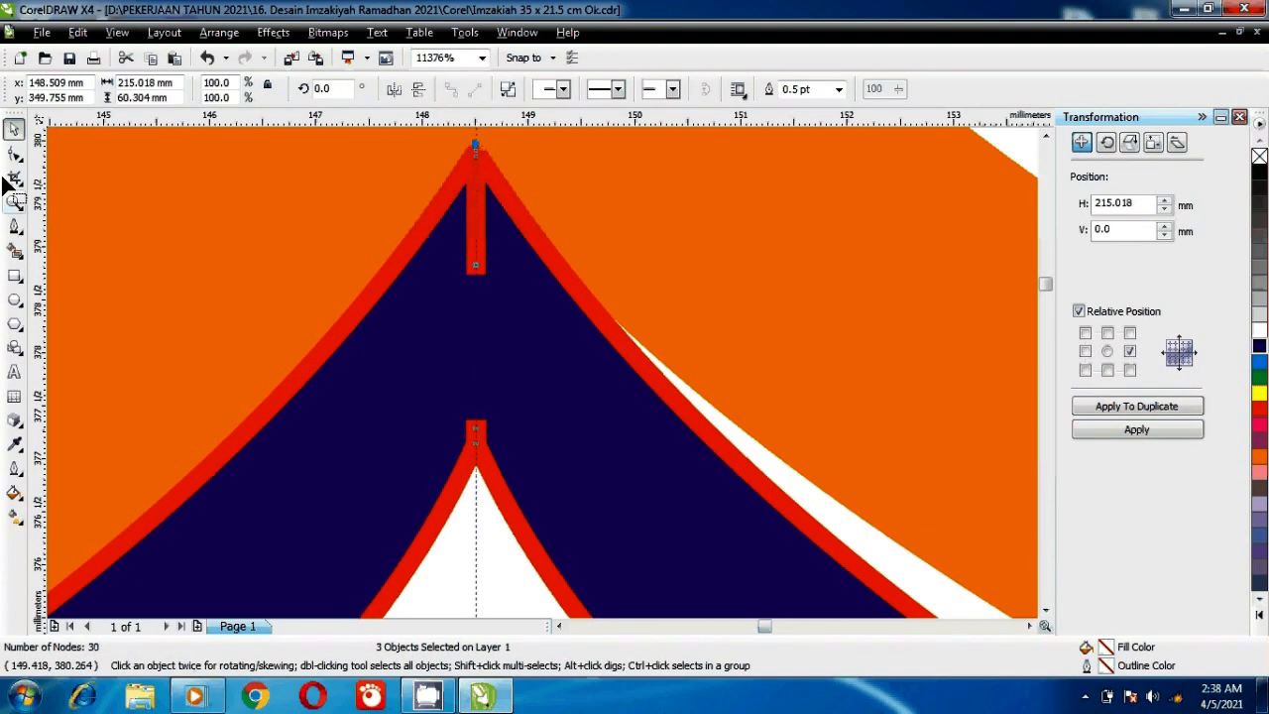
pyautogui.click(14, 153)
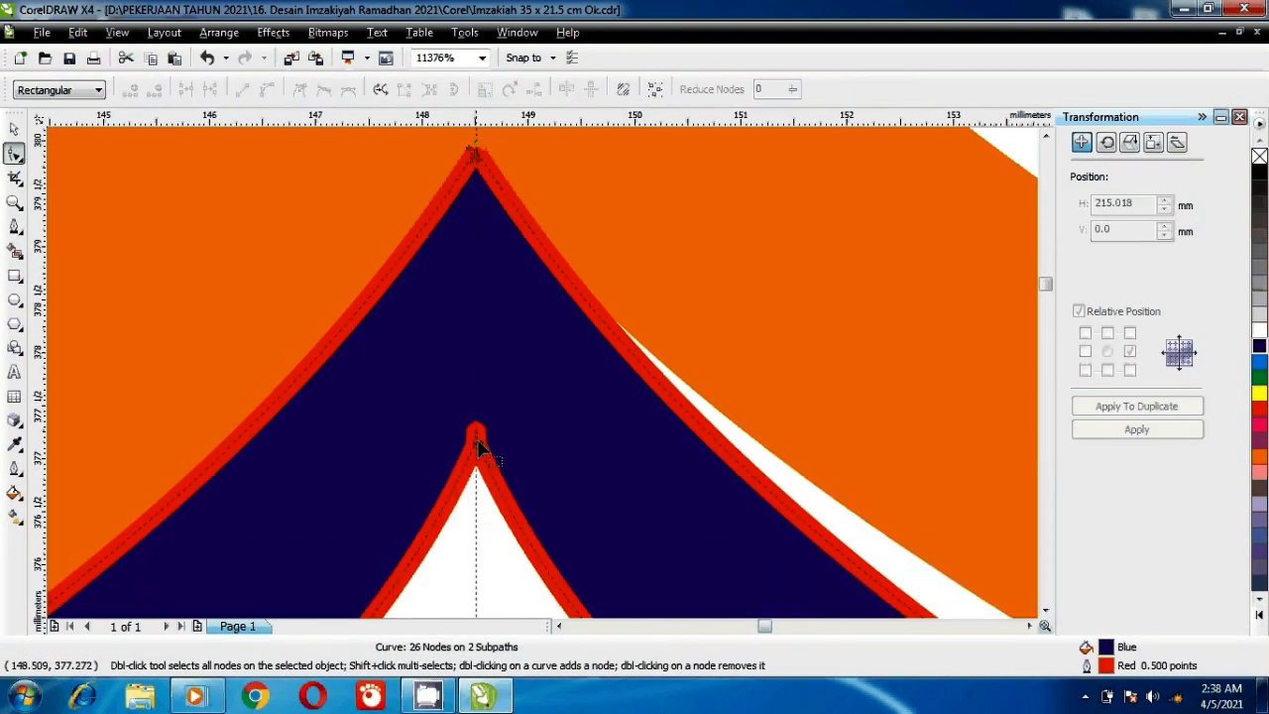
pyautogui.press('z')
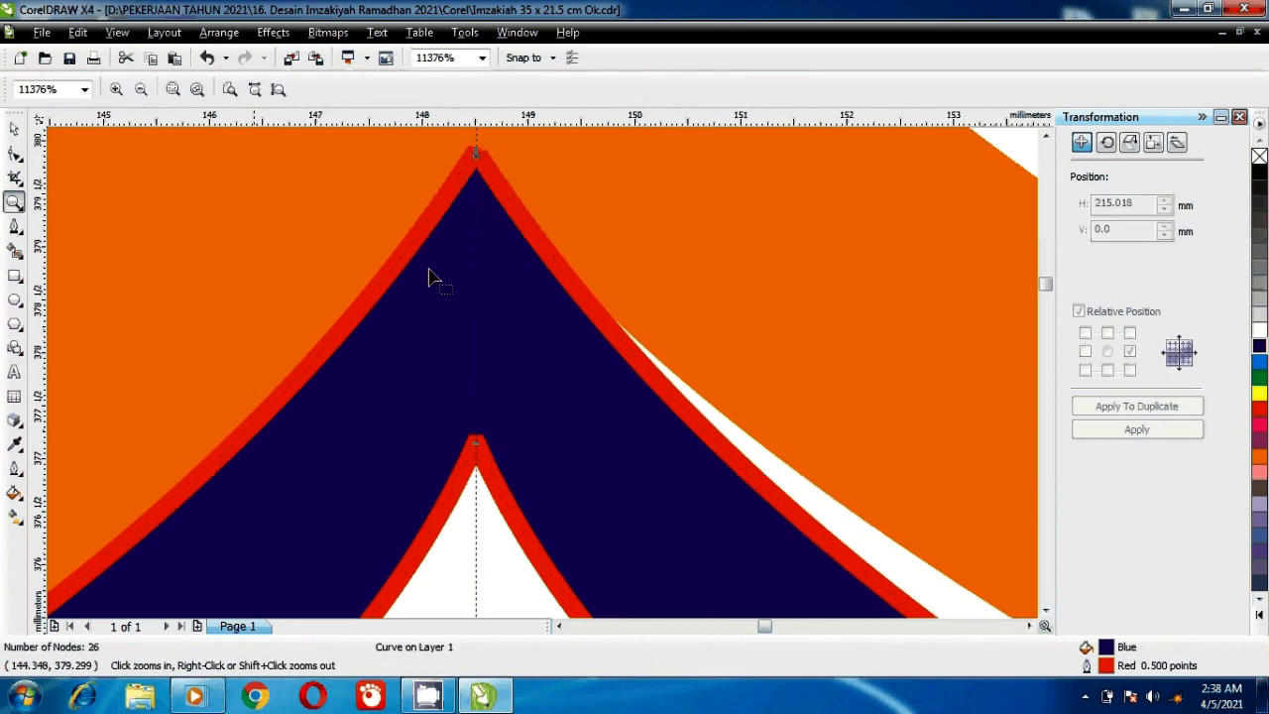
# - Nudge the orange arch down in 0.1 mm increments to close the gap between it and the blue band
pyautogui.rightClick(429, 268)
pyautogui.press('space')
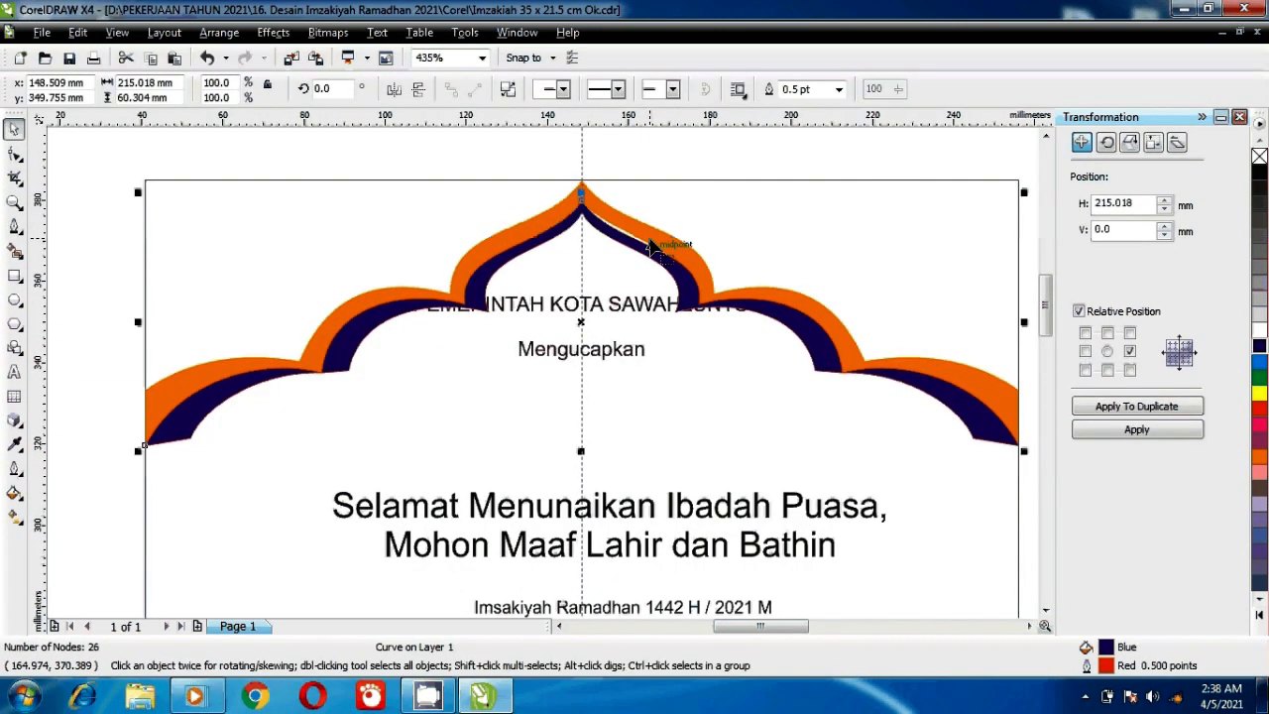
pyautogui.click(846, 314)
pyautogui.press('Down')
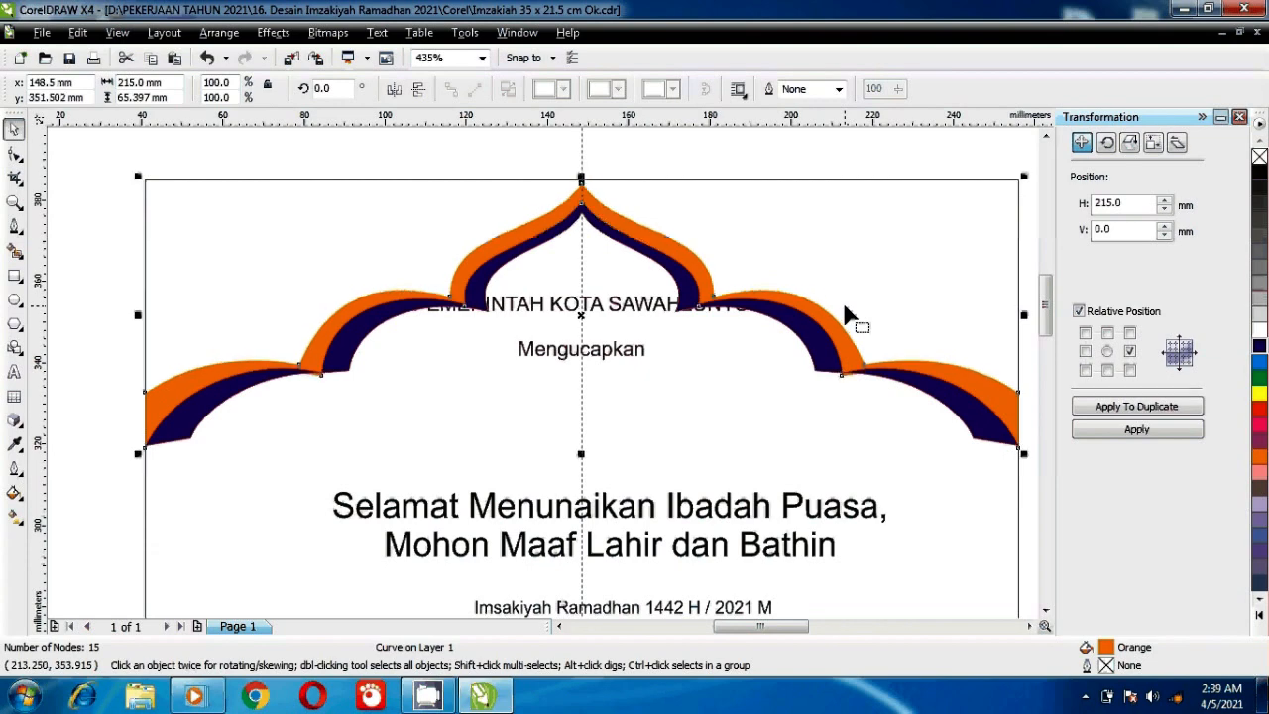
pyautogui.press('Down')
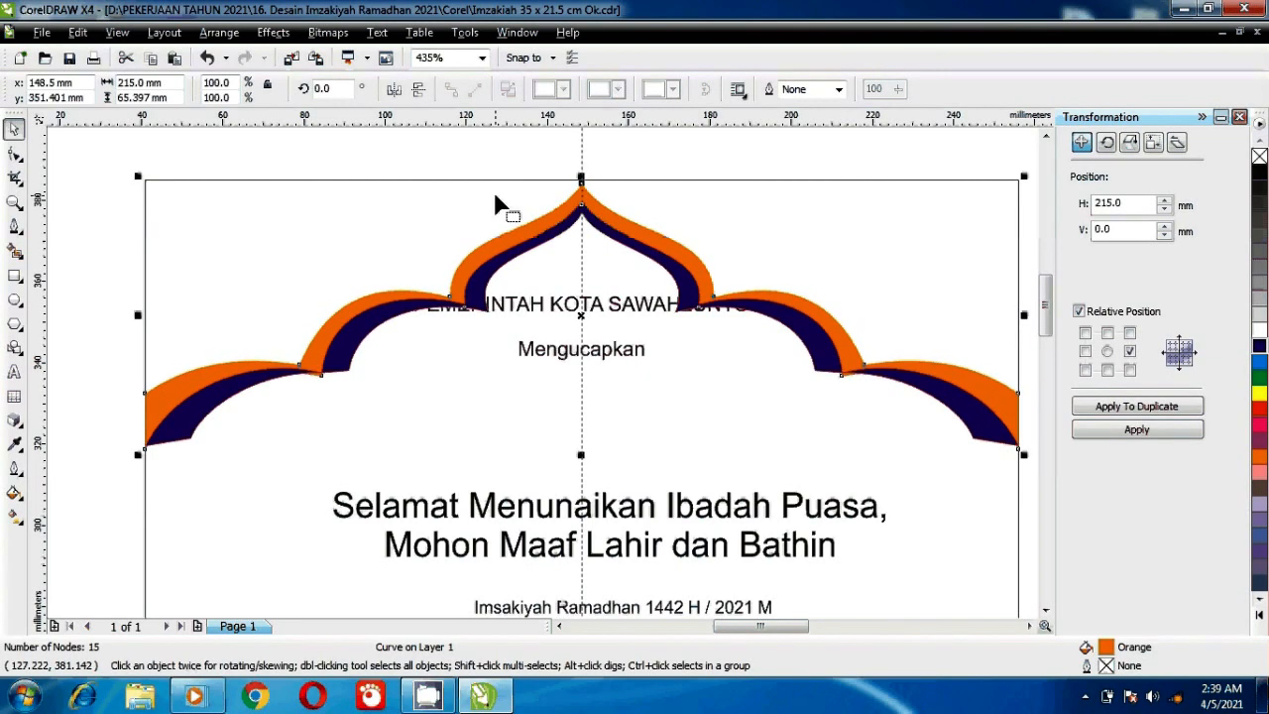
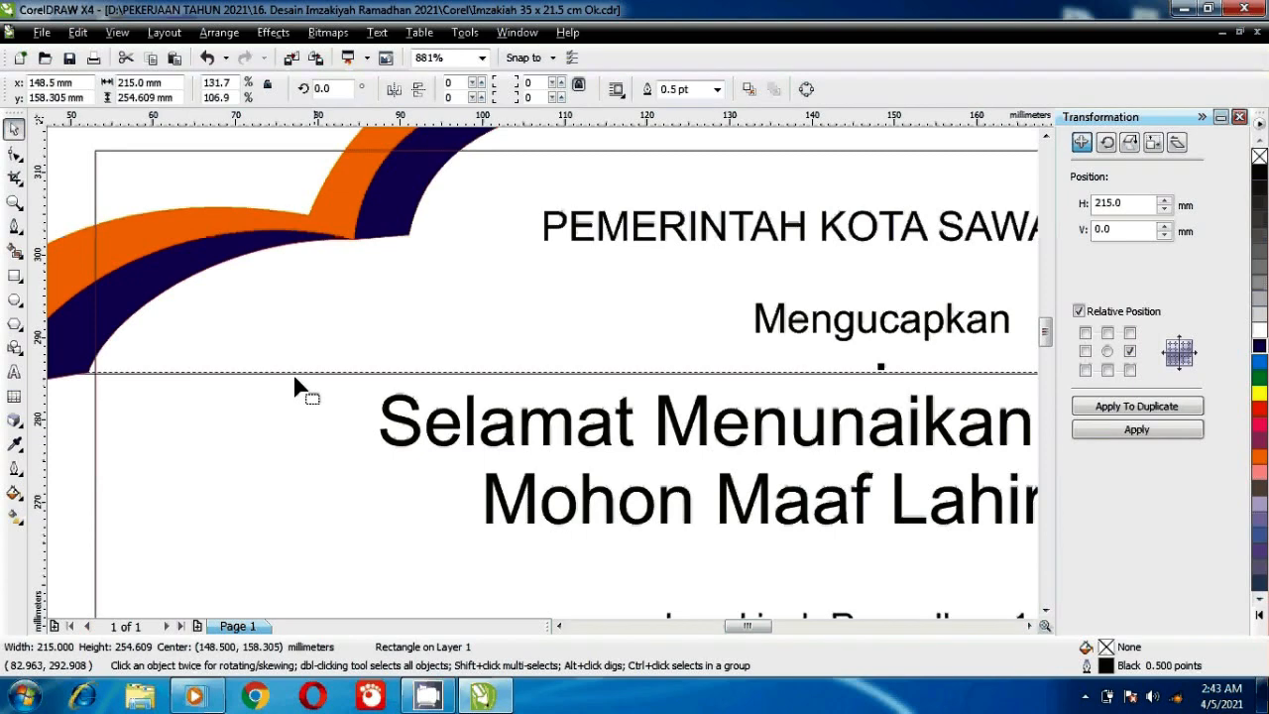
# - Widen the inner rectangle to about 193.7 mm by extending its left edge to the inner tip of the blue band
pyautogui.click(95, 431)
pyautogui.moveTo(90, 431); pyautogui.dragTo(78, 436)
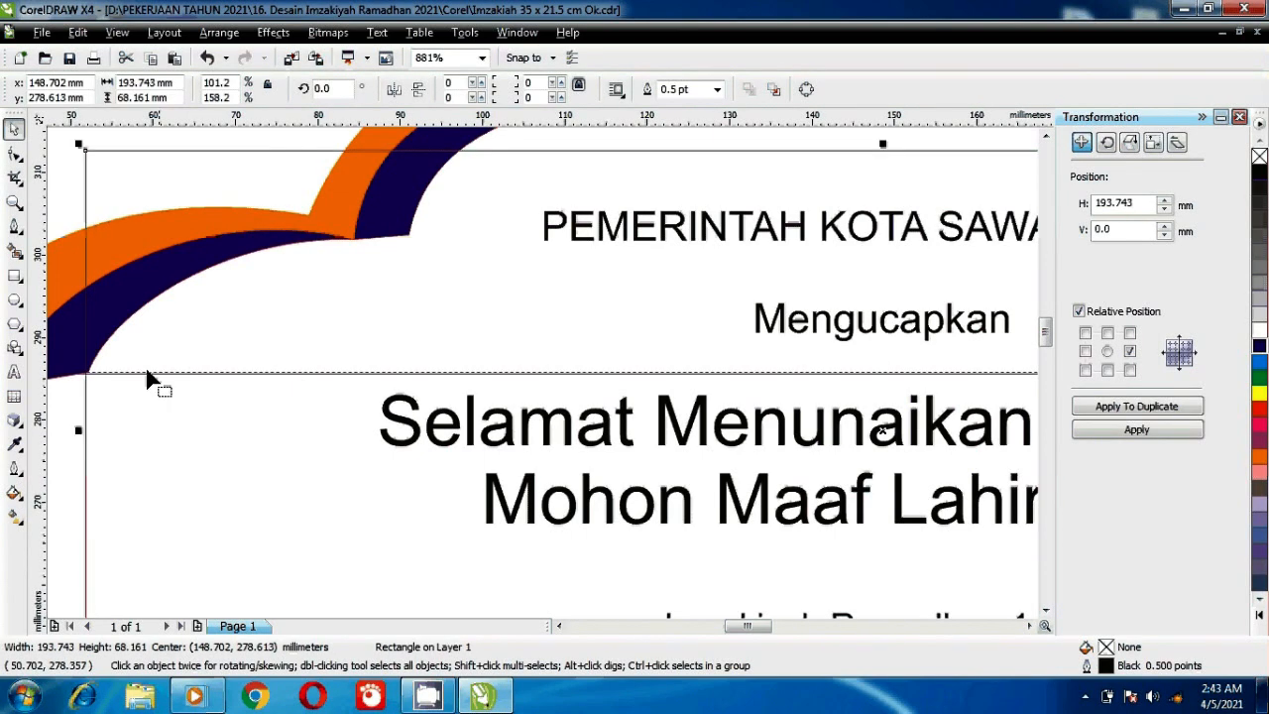
pyautogui.scroll(5, 147, 380)
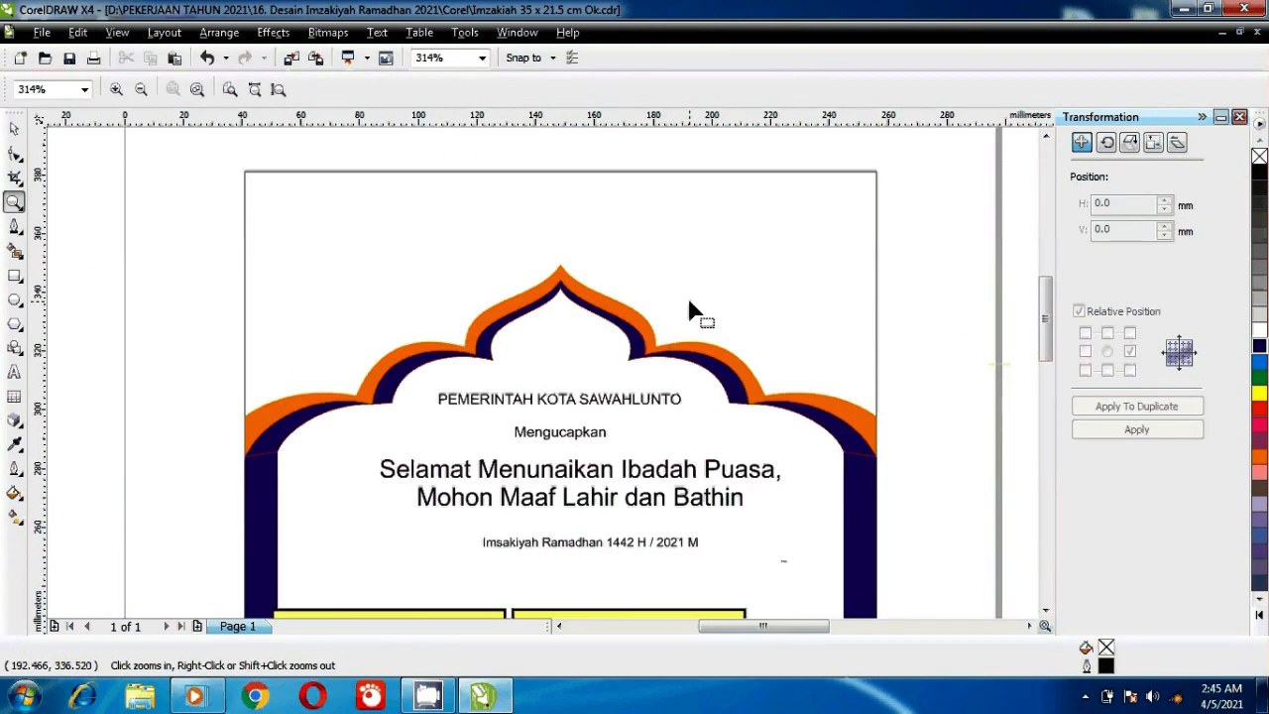
# - Select the orange arch out of its group and reshape its inner edge to close the white slivers along the blue band
pyautogui.scroll(3, 525, 305)
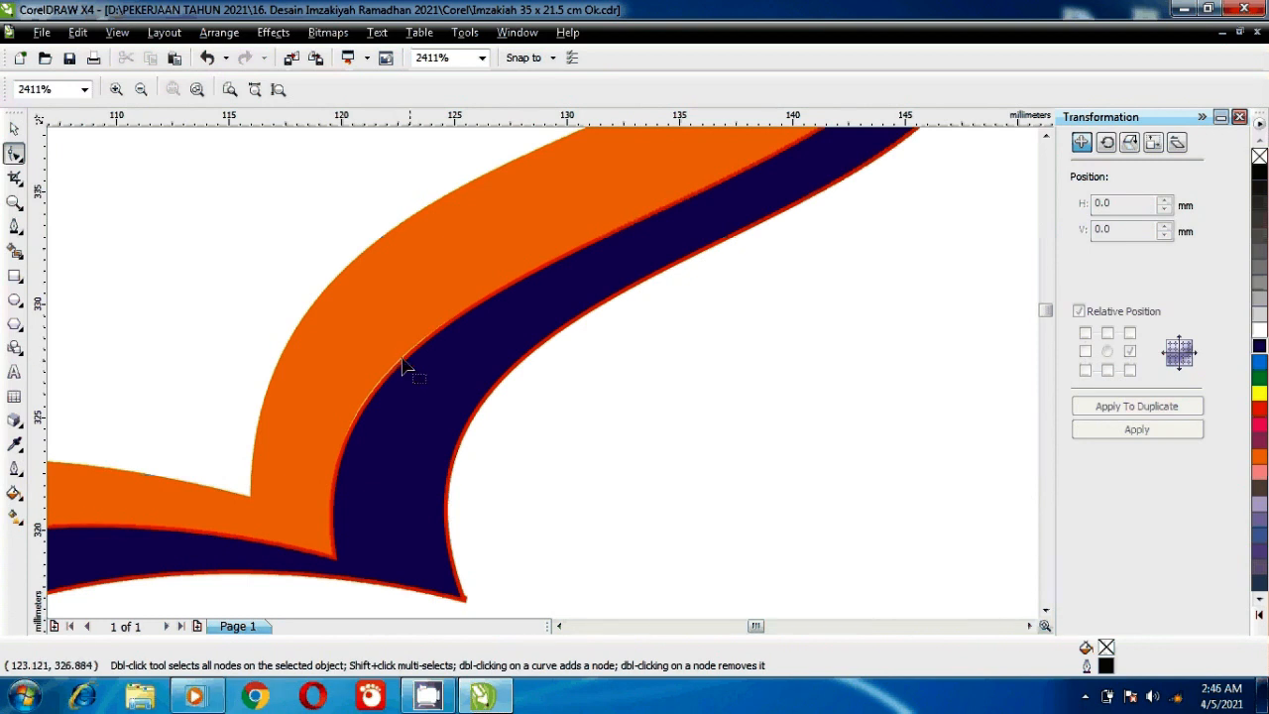
pyautogui.press('space')
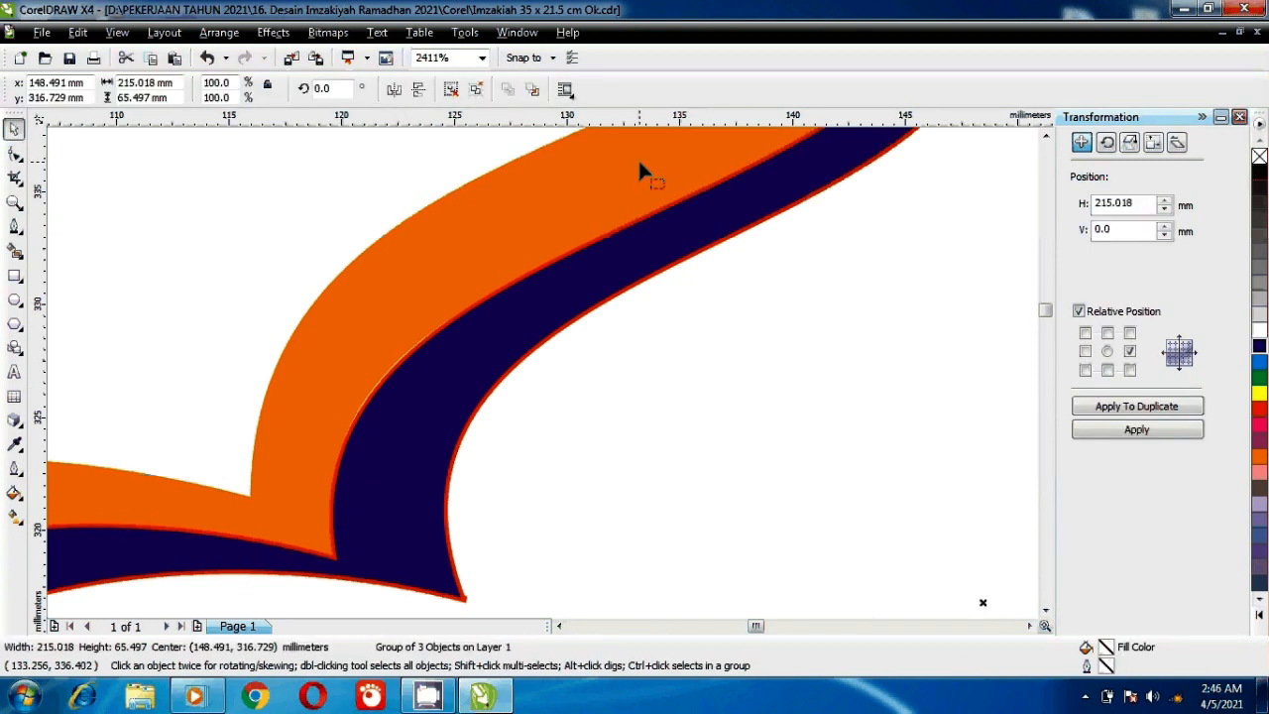
pyautogui.keyDown('ctrl'); pyautogui.click(639, 171); pyautogui.keyUp('ctrl')
pyautogui.hotkey('ctrl', 'z')
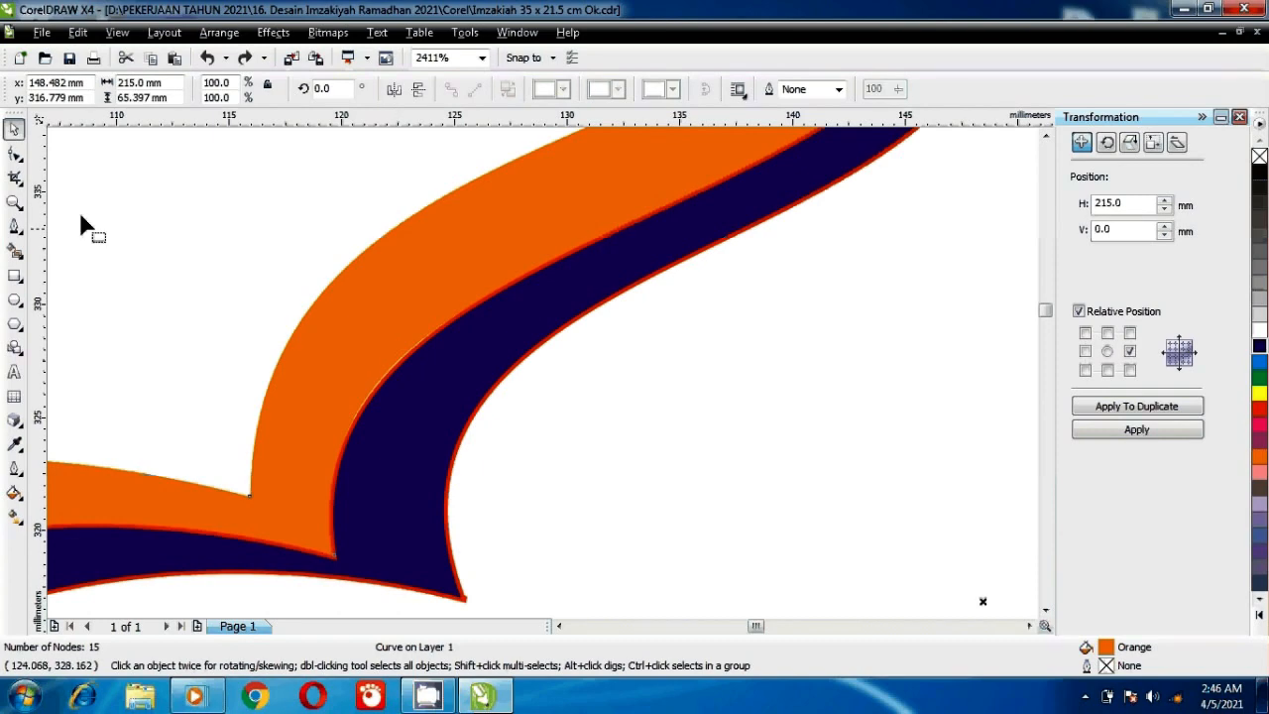
pyautogui.press('space')
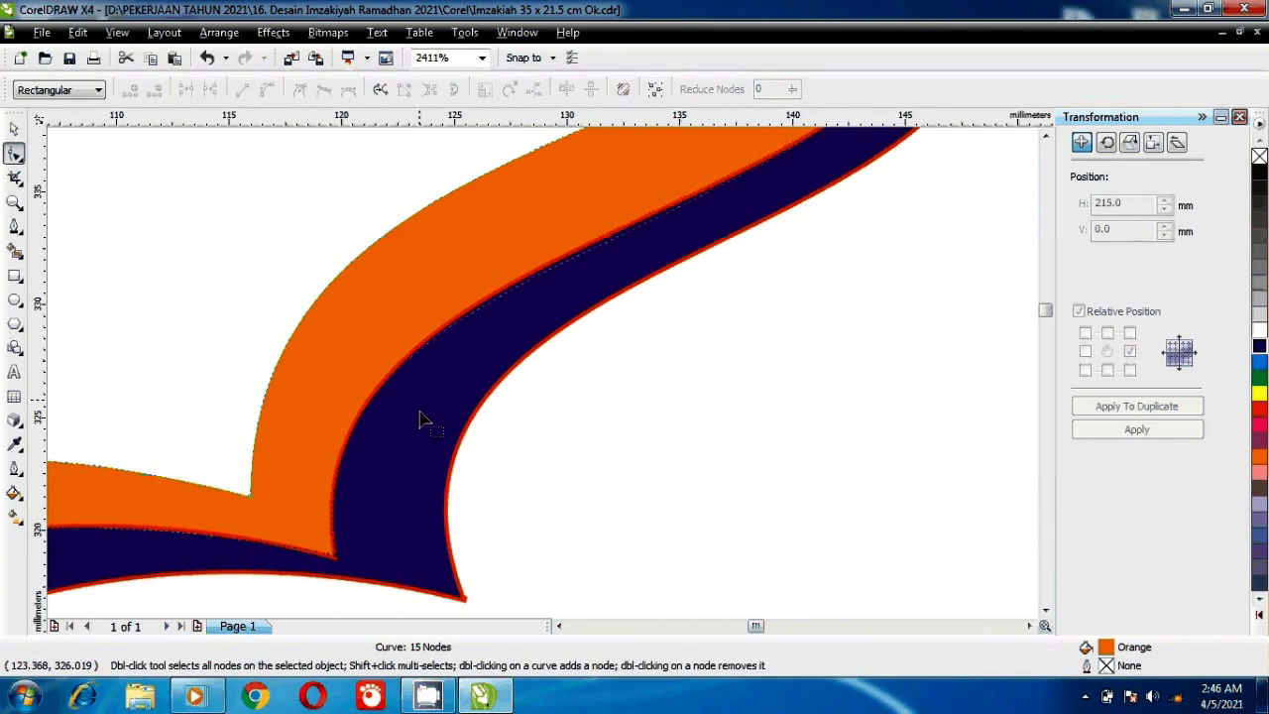
pyautogui.press('F3')
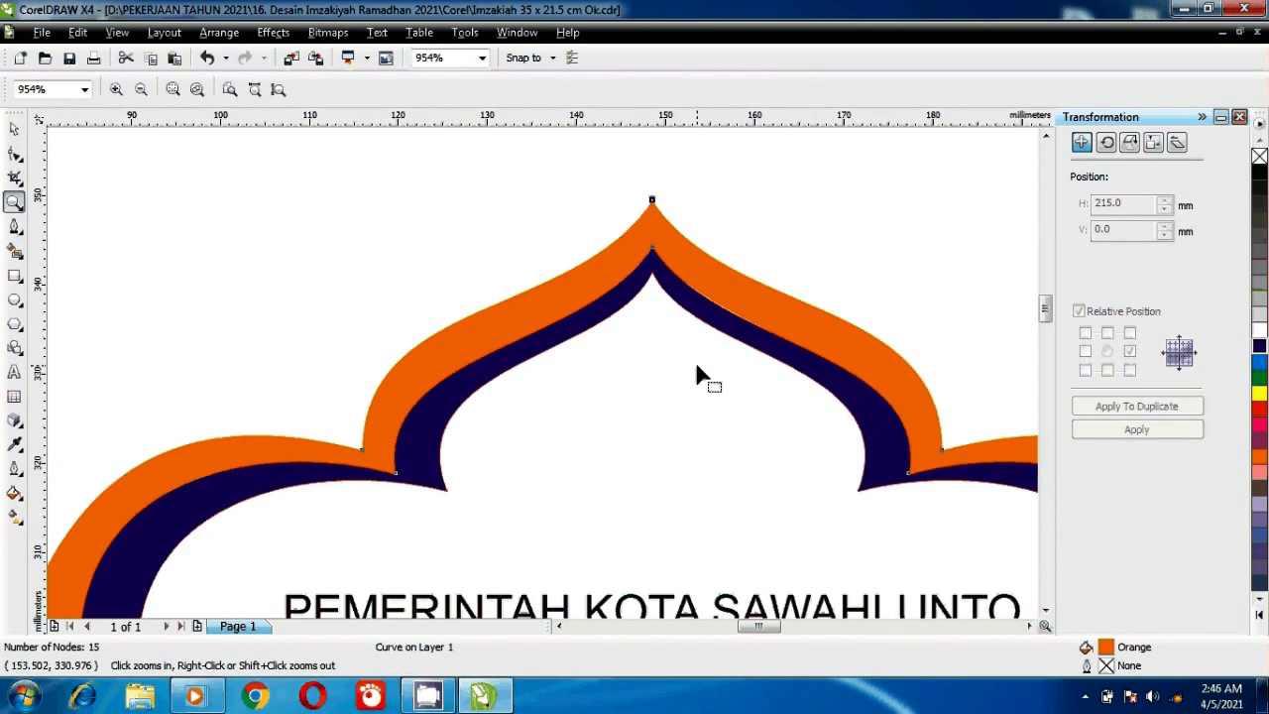
pyautogui.press('F3')
pyautogui.moveTo(326, 249); pyautogui.dragTo(645, 440)
pyautogui.press('space')
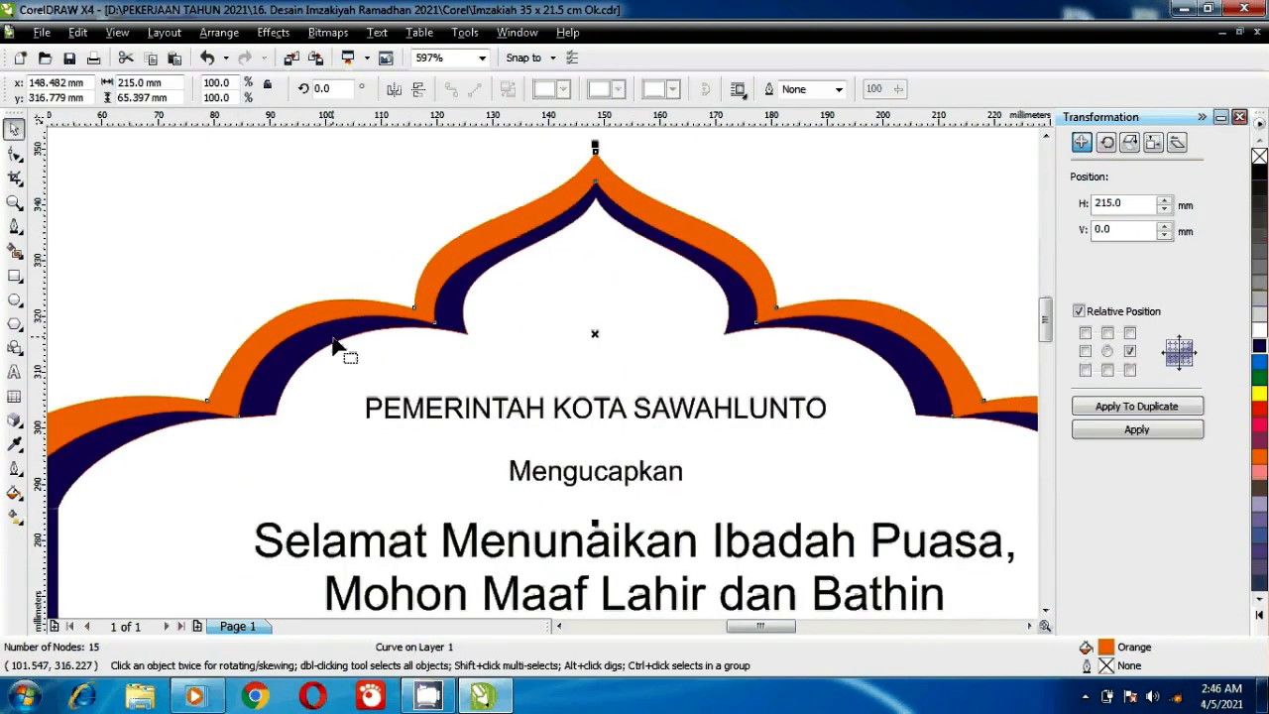
# - Fill the 215 x 350 mm background rectangle with Cyan
pyautogui.click(328, 337)
pyautogui.press('F3')
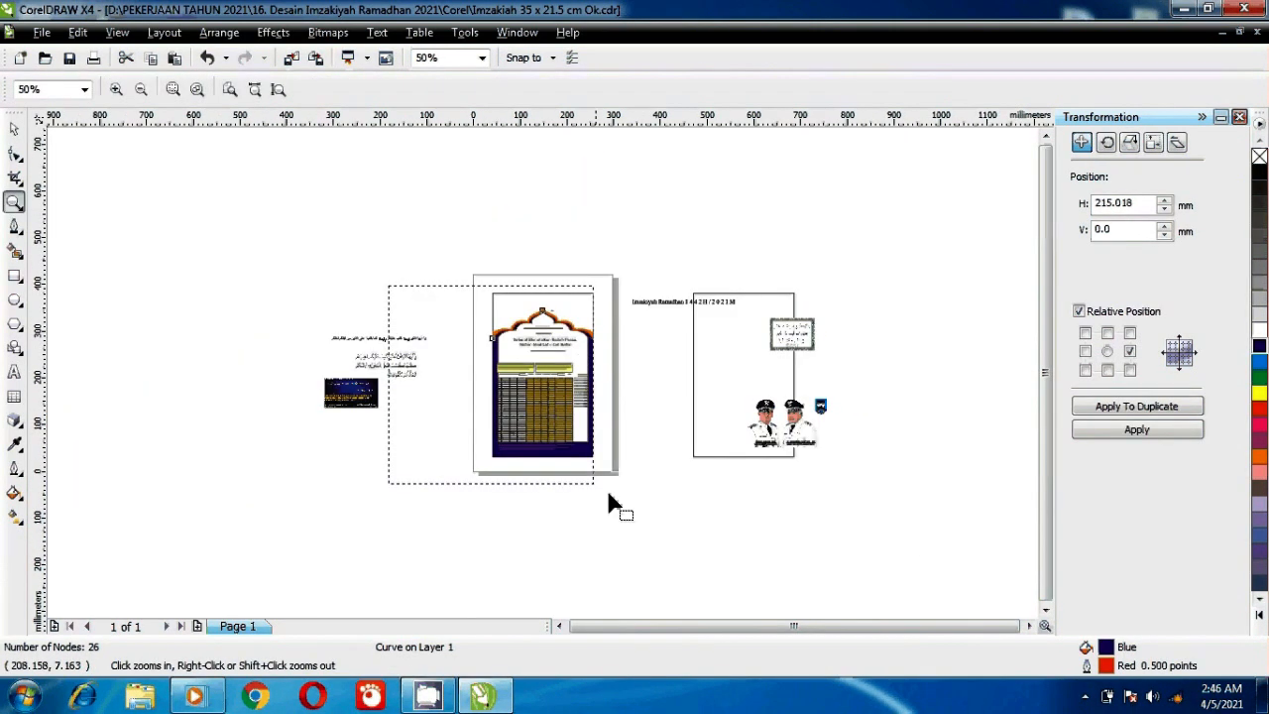
pyautogui.moveTo(608, 493); pyautogui.dragTo(625, 501)
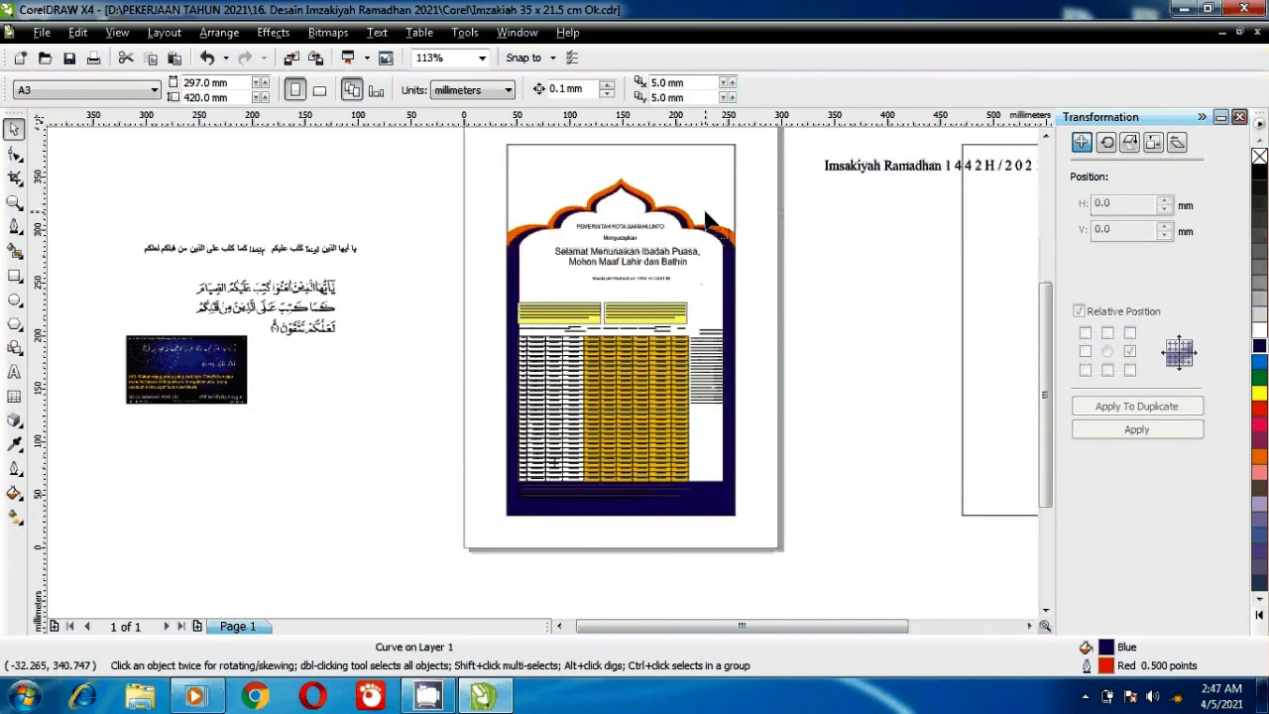
pyautogui.click(706, 218)
pyautogui.click(1257, 361)
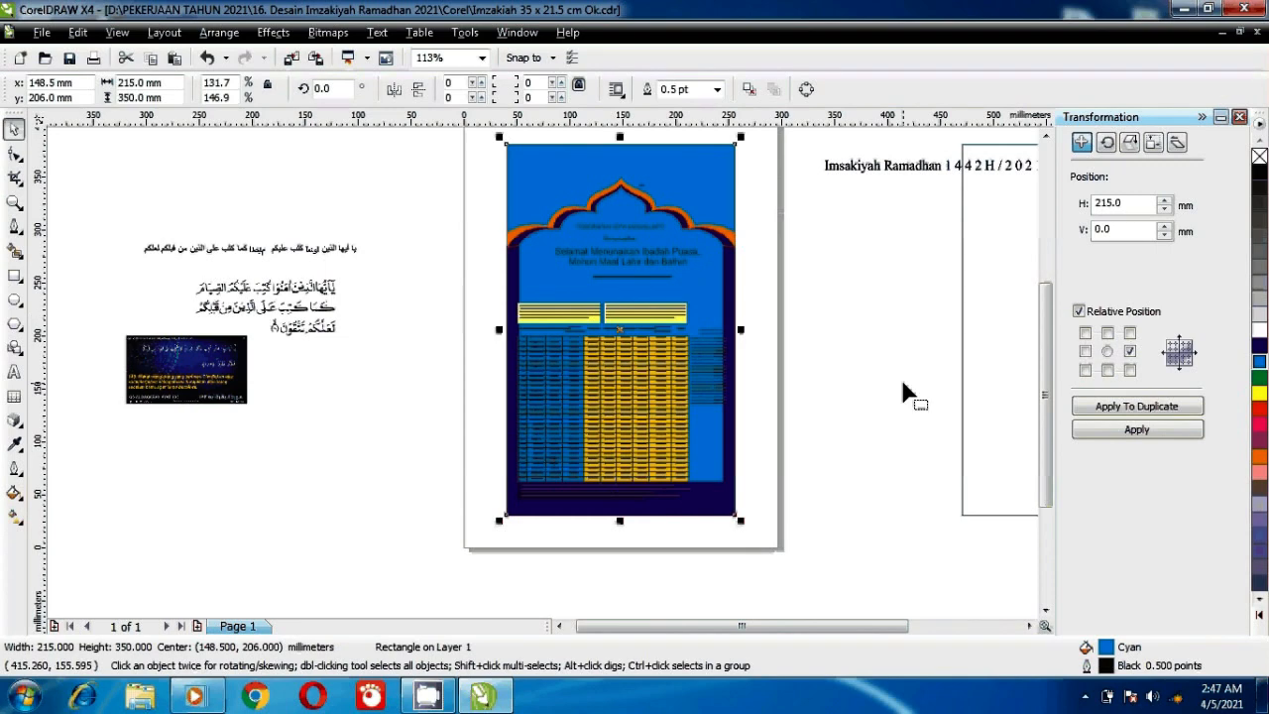
# - Draw a rectangle about 203.5 x 228.1 mm over the schedule content below the arch and fill it White
pyautogui.press('z')
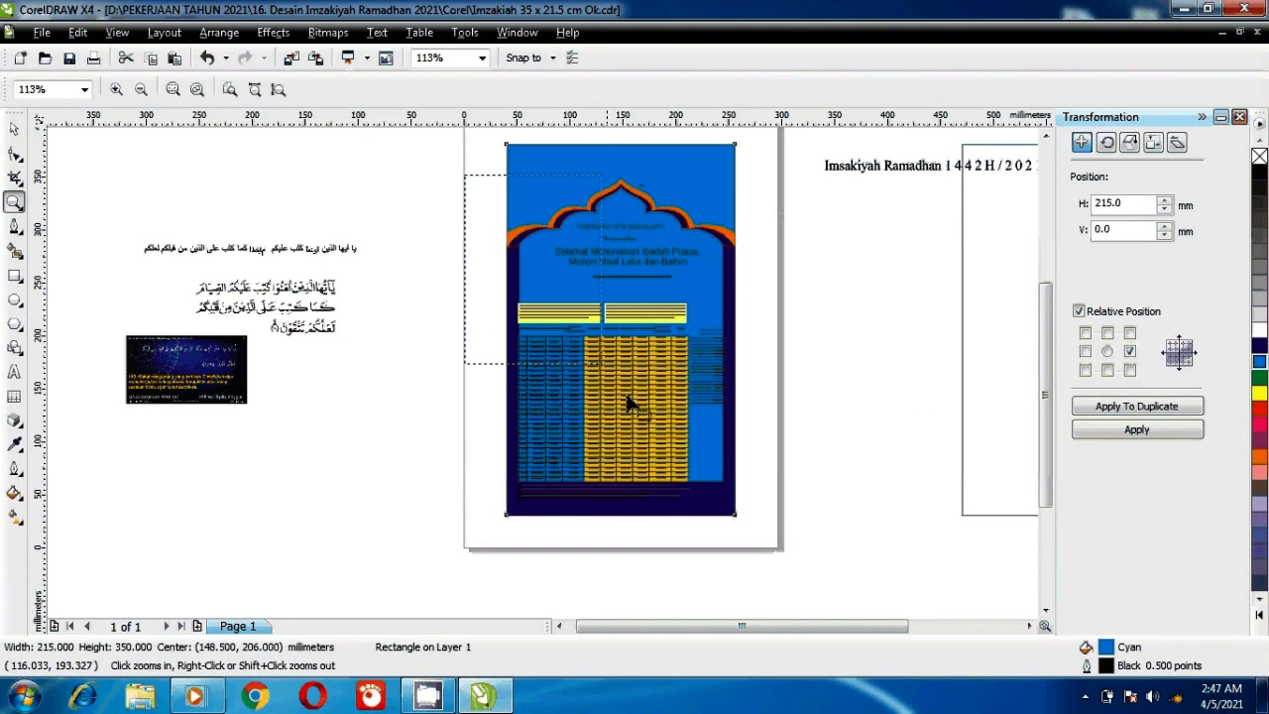
pyautogui.moveTo(627, 395); pyautogui.dragTo(760, 522)
pyautogui.moveTo(370, 163); pyautogui.dragTo(740, 586)
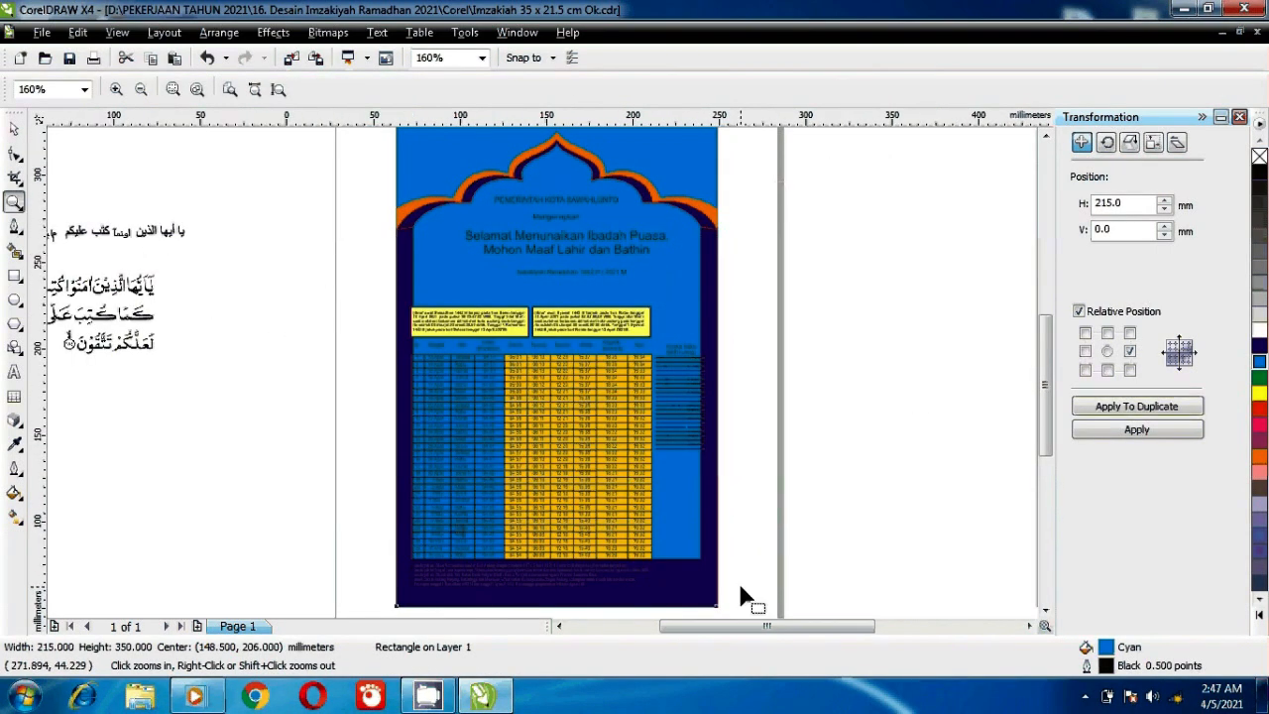
pyautogui.press('F6')
pyautogui.moveTo(367, 200); pyautogui.dragTo(722, 601)
pyautogui.click(14, 203)
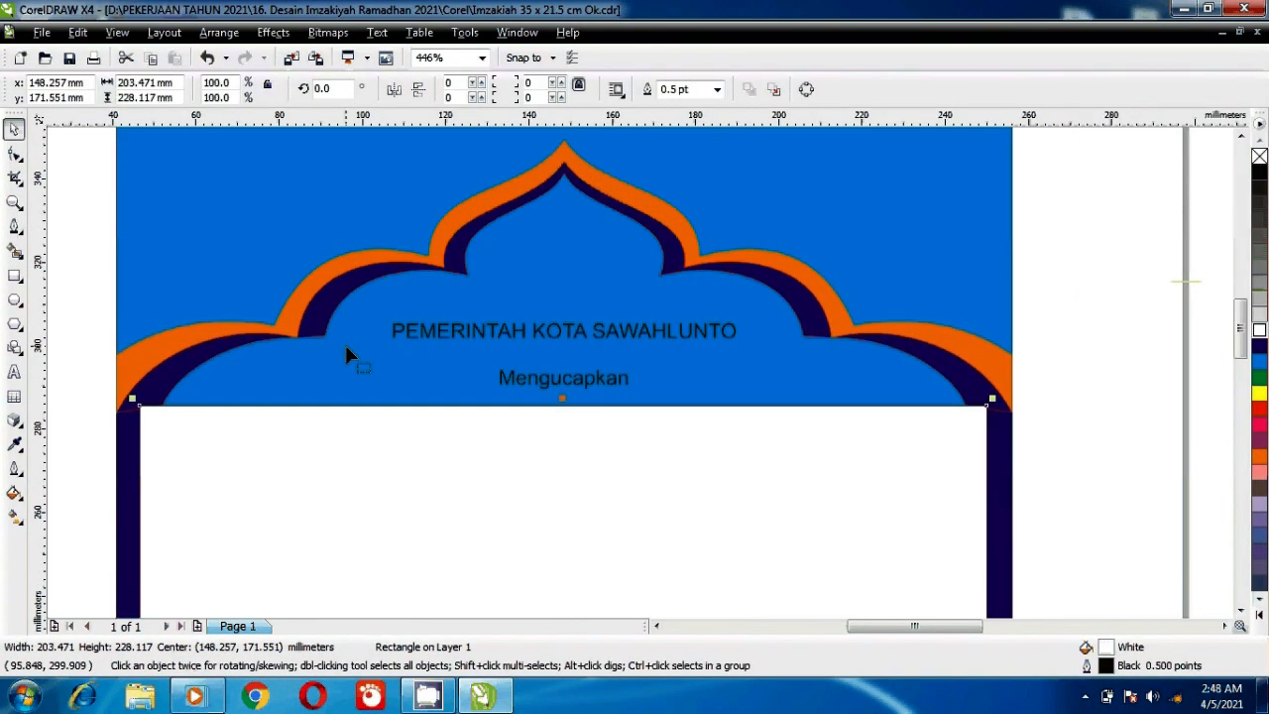
# - Convert the white rectangle to curves, add a node midway along its top edge and pull it up to the arch's inner peak
pyautogui.press('F10')
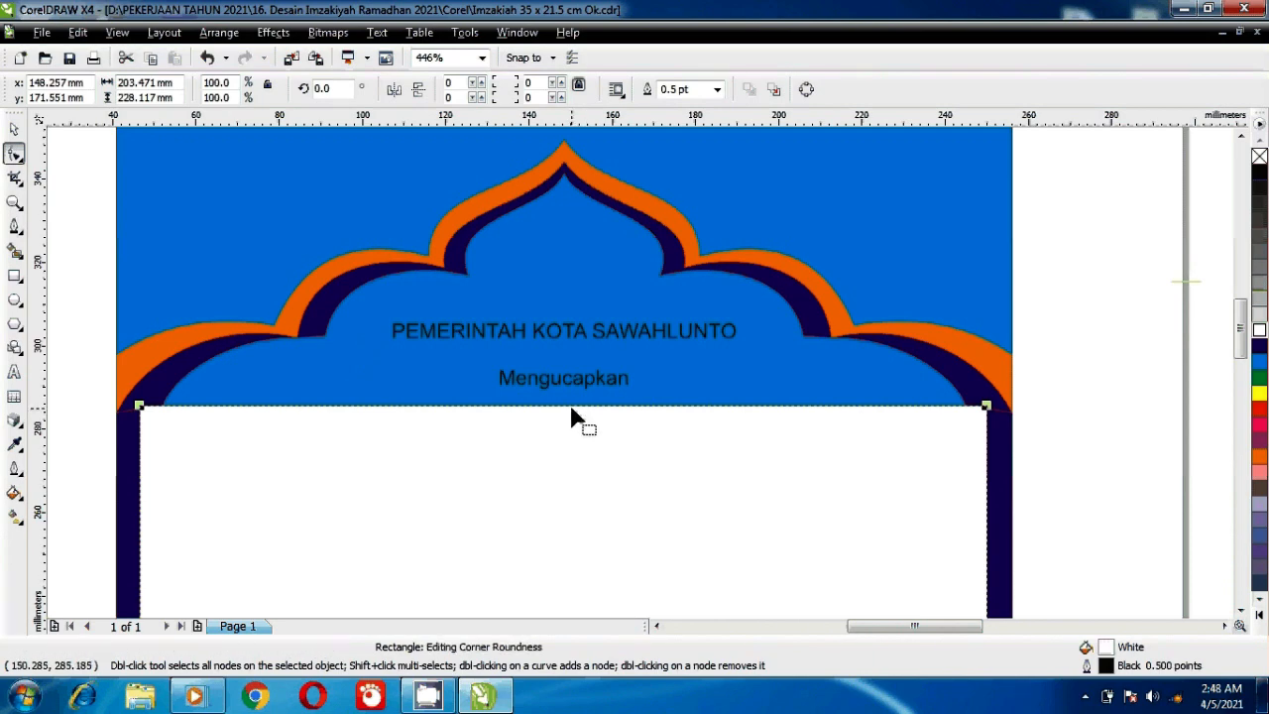
pyautogui.hotkey('ctrl', 'q')
pyautogui.doubleClick(567, 405)
pyautogui.moveTo(567, 406); pyautogui.dragTo(563, 161)
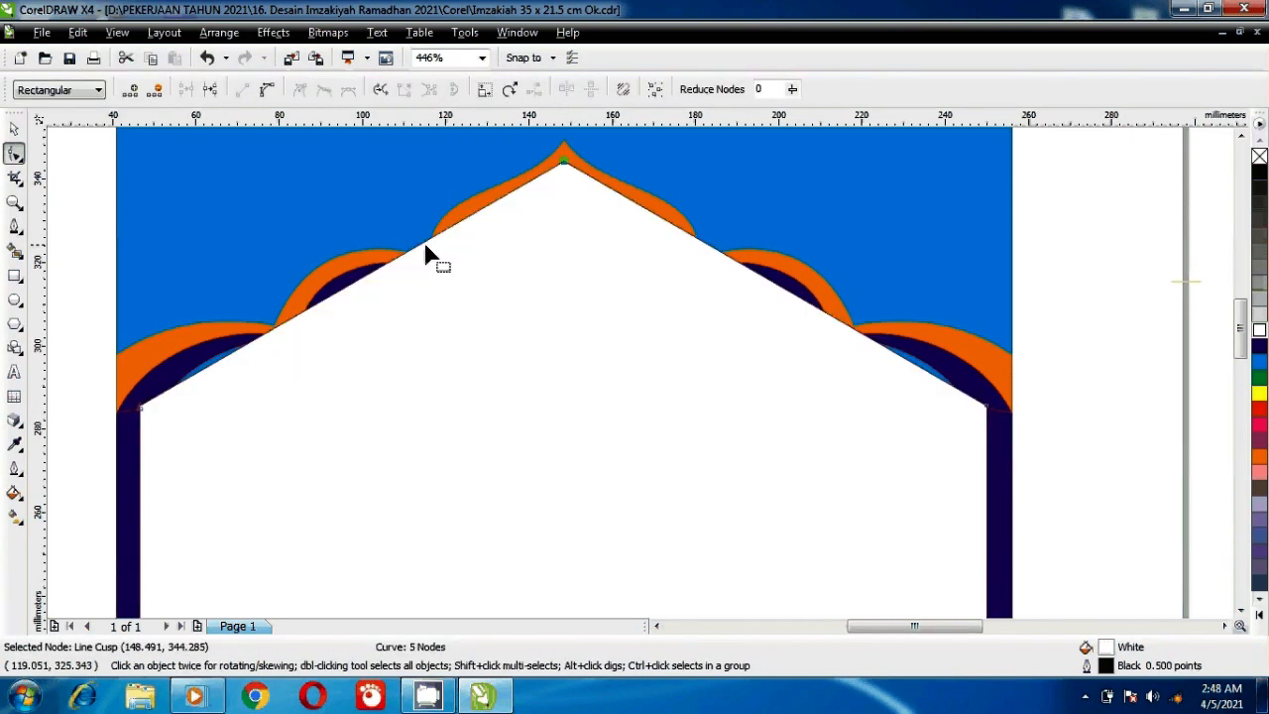
# - Add two nodes on the left slope of the white shape and place them at the blue band's inward corners
pyautogui.doubleClick(426, 253)
pyautogui.moveTo(427, 253); pyautogui.dragTo(443, 265)
pyautogui.doubleClick(296, 335)
# - Convert the white shape's left-slope segments to curves and bend them outward along the arch's lobes
pyautogui.click(238, 361)
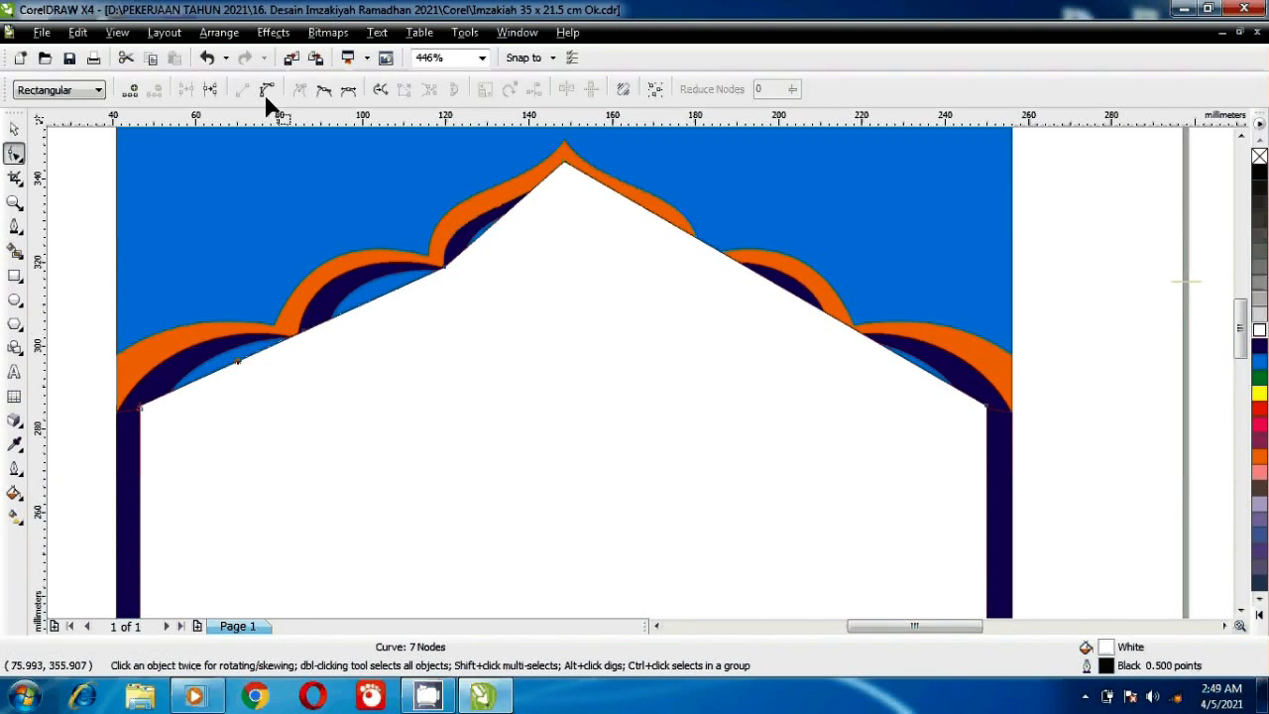
pyautogui.click(266, 96)
pyautogui.doubleClick(293, 332)
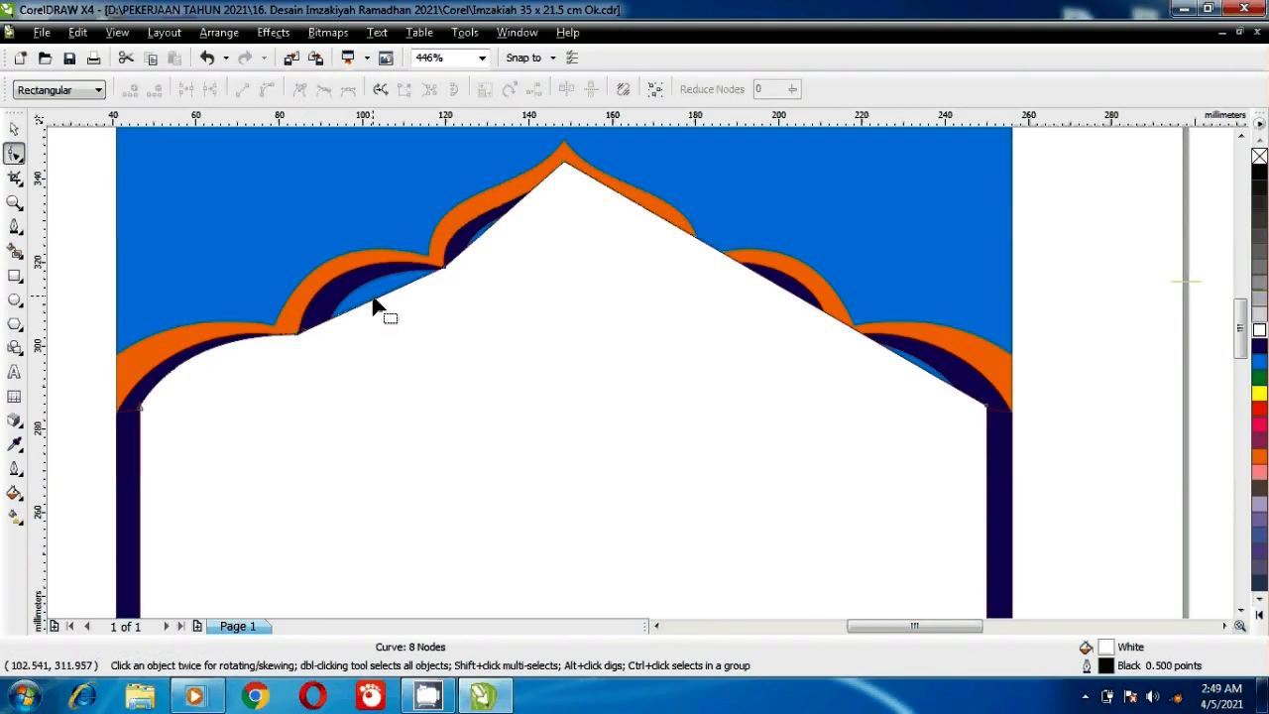
pyautogui.click(370, 284)
pyautogui.click(360, 313)
pyautogui.moveTo(360, 314); pyautogui.dragTo(354, 283)
pyautogui.click(484, 238)
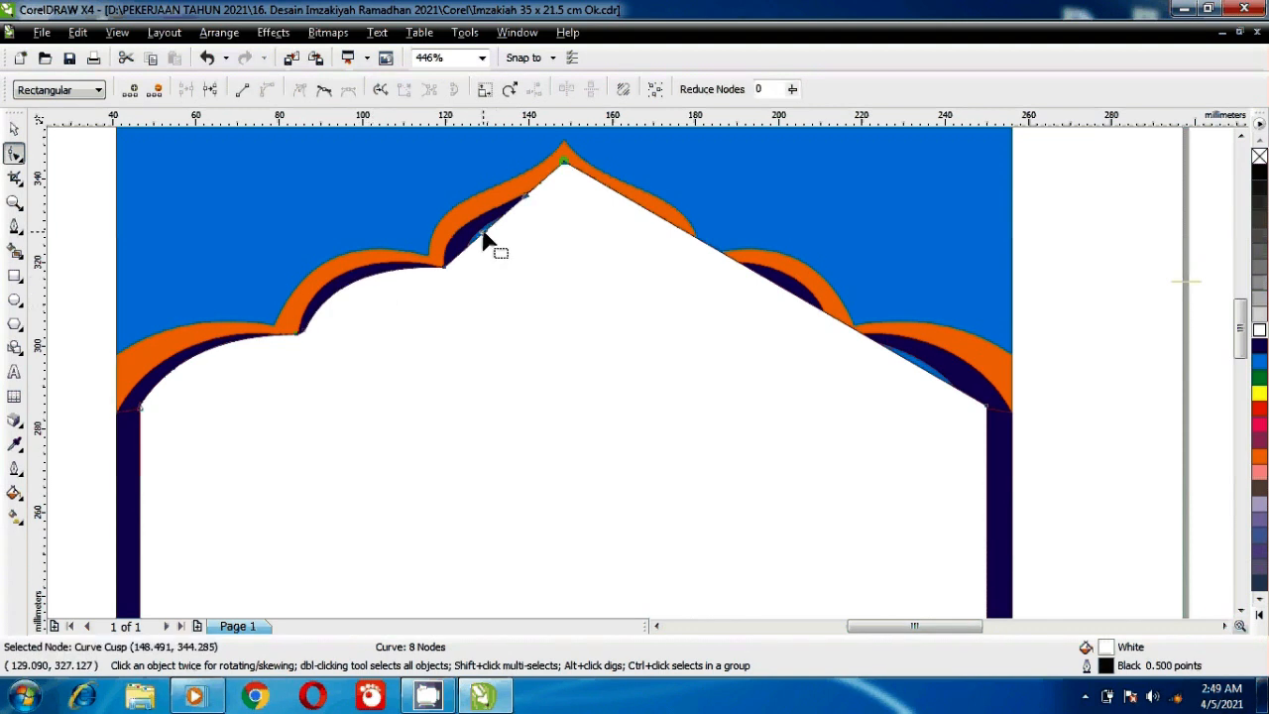
# - Add two nodes on the right slope of the white shape and place them at the blue band's inward corners
pyautogui.doubleClick(706, 244)
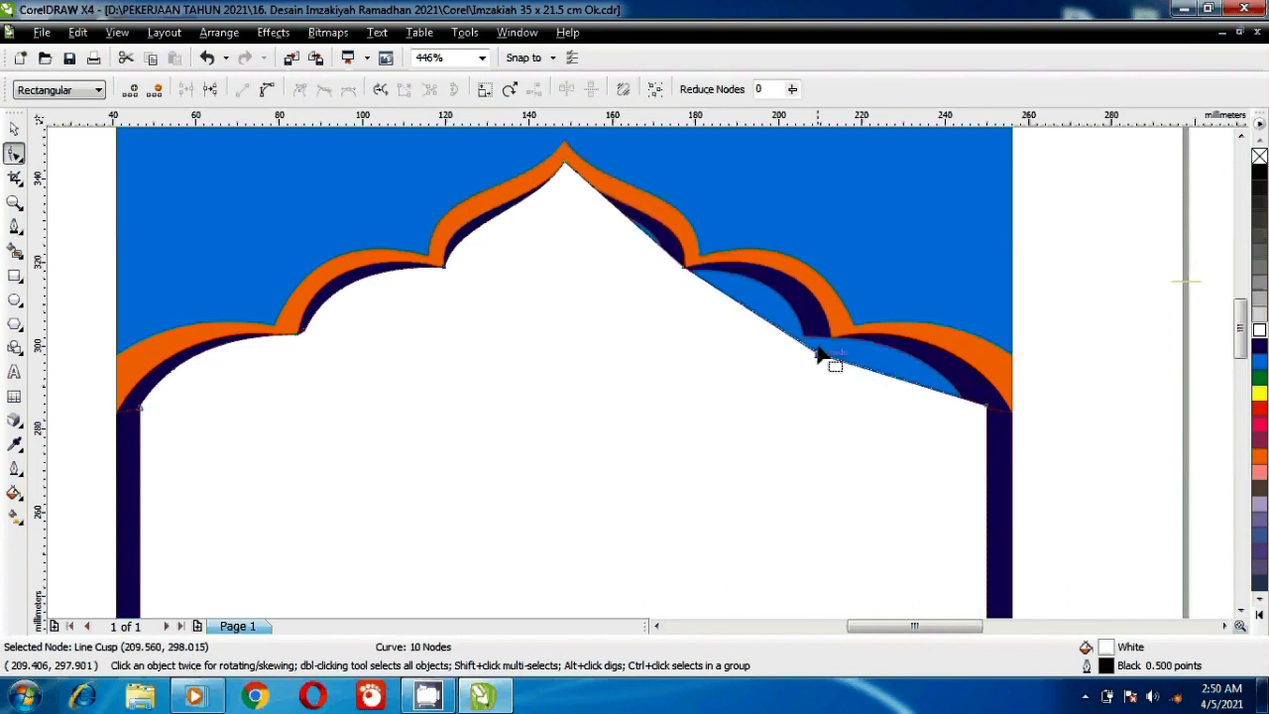
pyautogui.moveTo(819, 349); pyautogui.dragTo(822, 325)
pyautogui.click(901, 365)
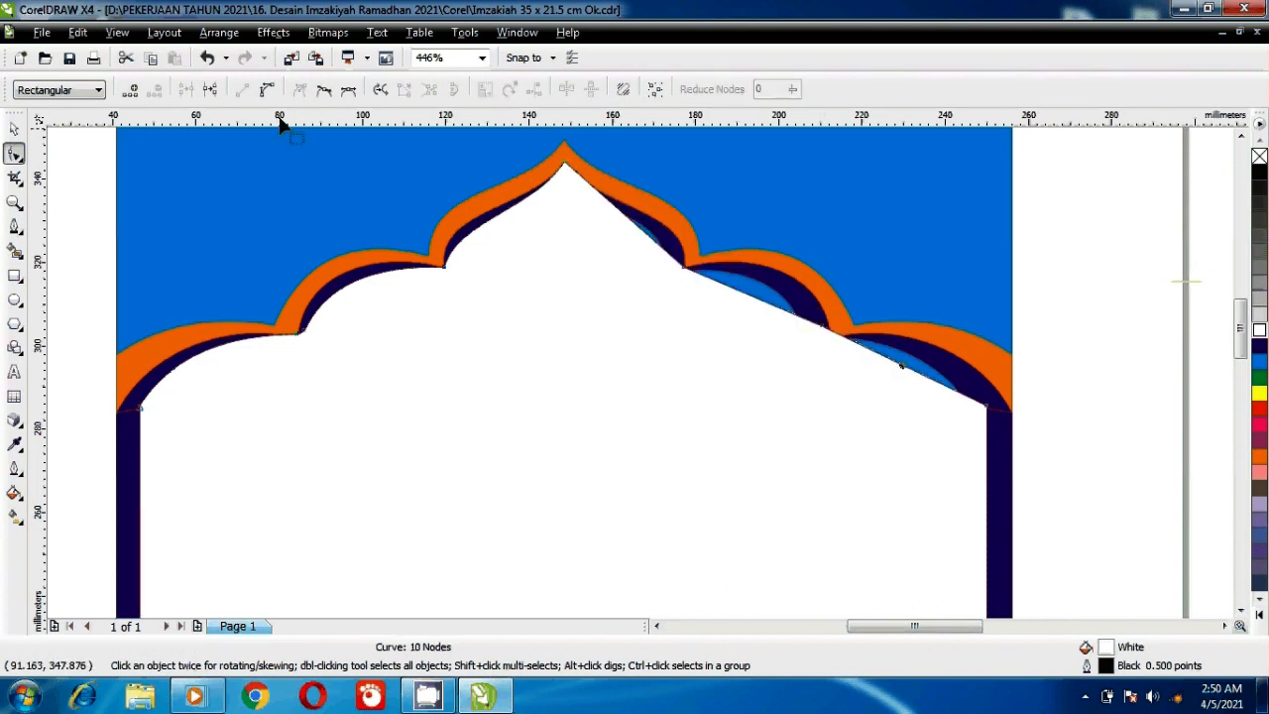
# - Convert the white shape's right-slope segments to curves and bend them outward along the arch's lobes
pyautogui.moveTo(923, 379); pyautogui.dragTo(947, 369)
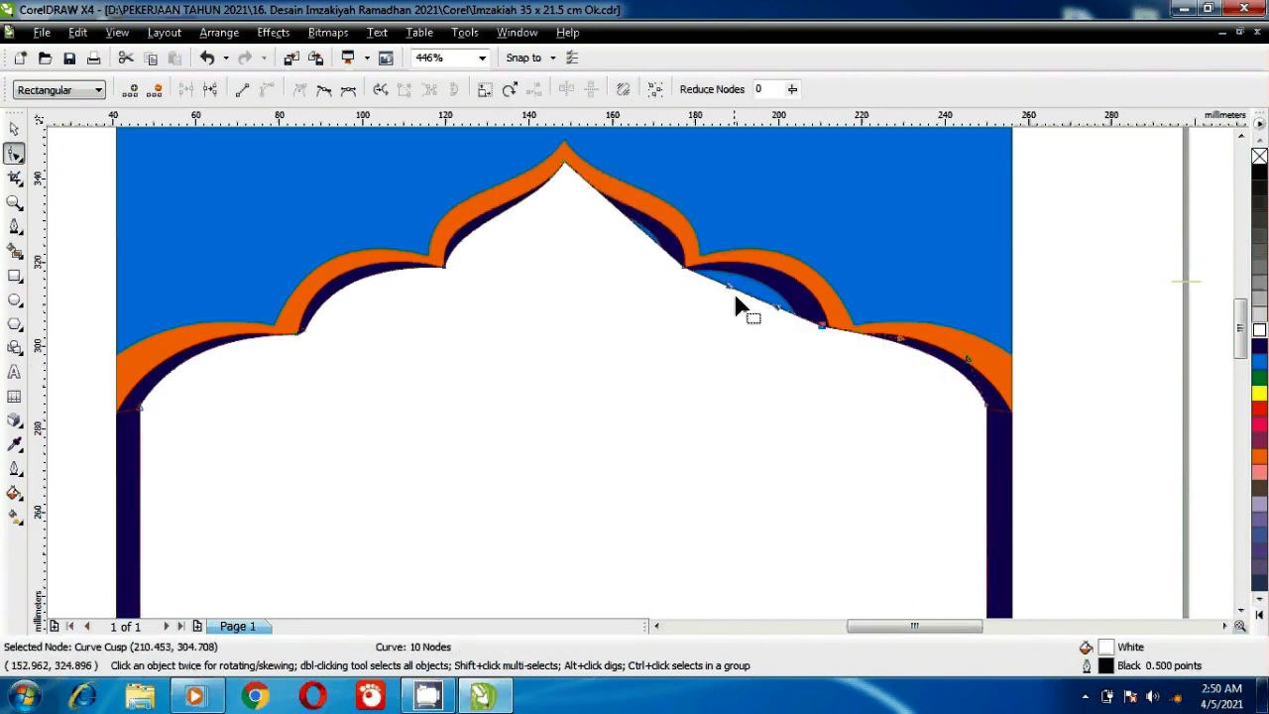
pyautogui.click(751, 297)
pyautogui.moveTo(752, 308); pyautogui.dragTo(749, 276)
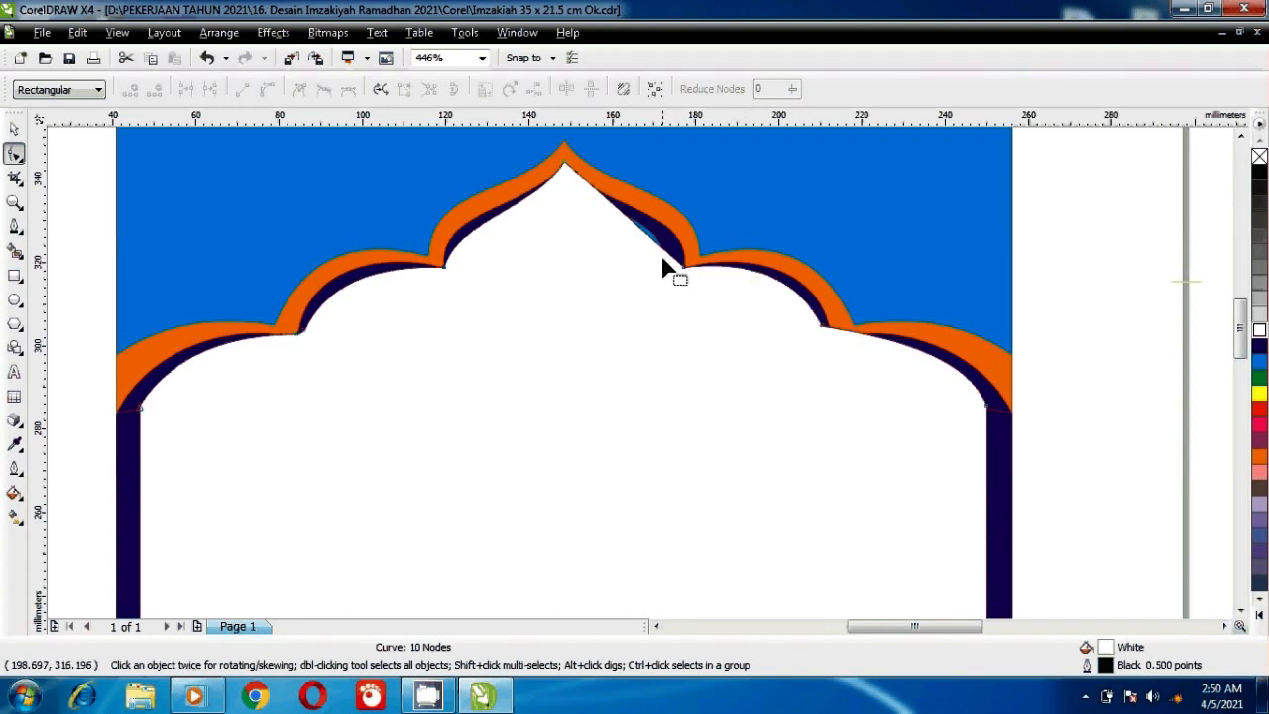
pyautogui.moveTo(662, 260); pyautogui.dragTo(665, 232)
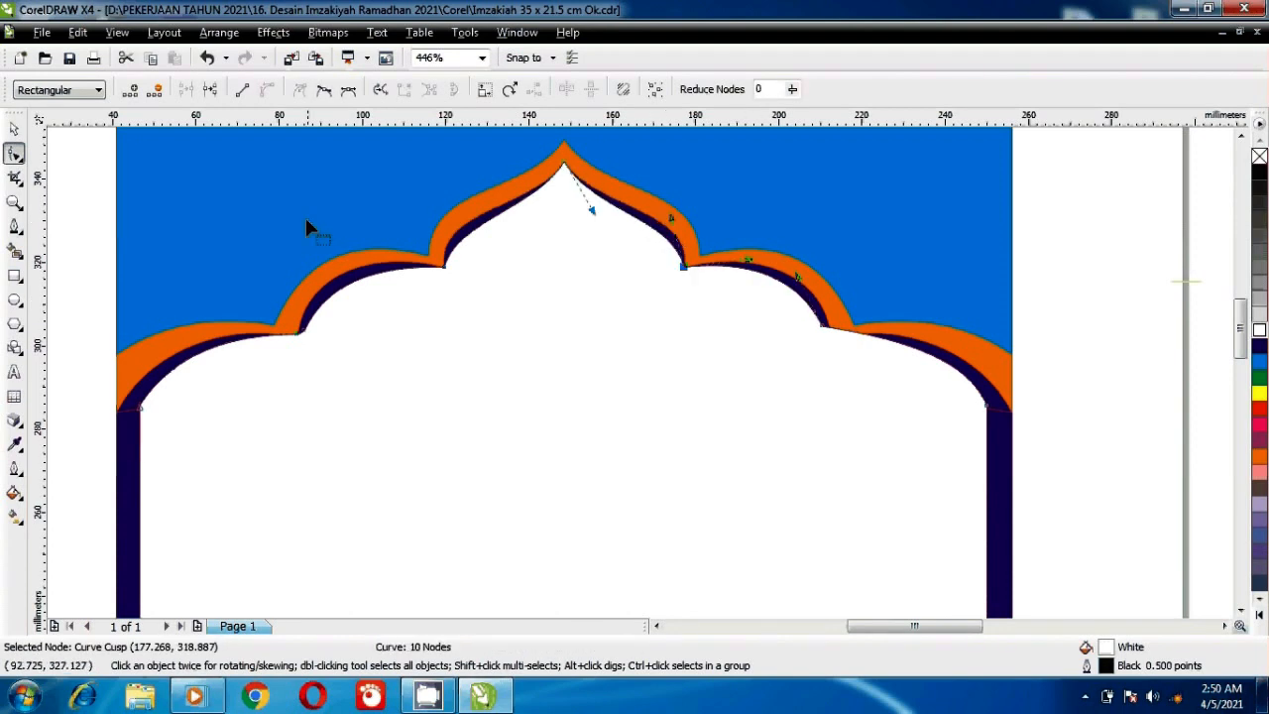
pyautogui.press('F3')
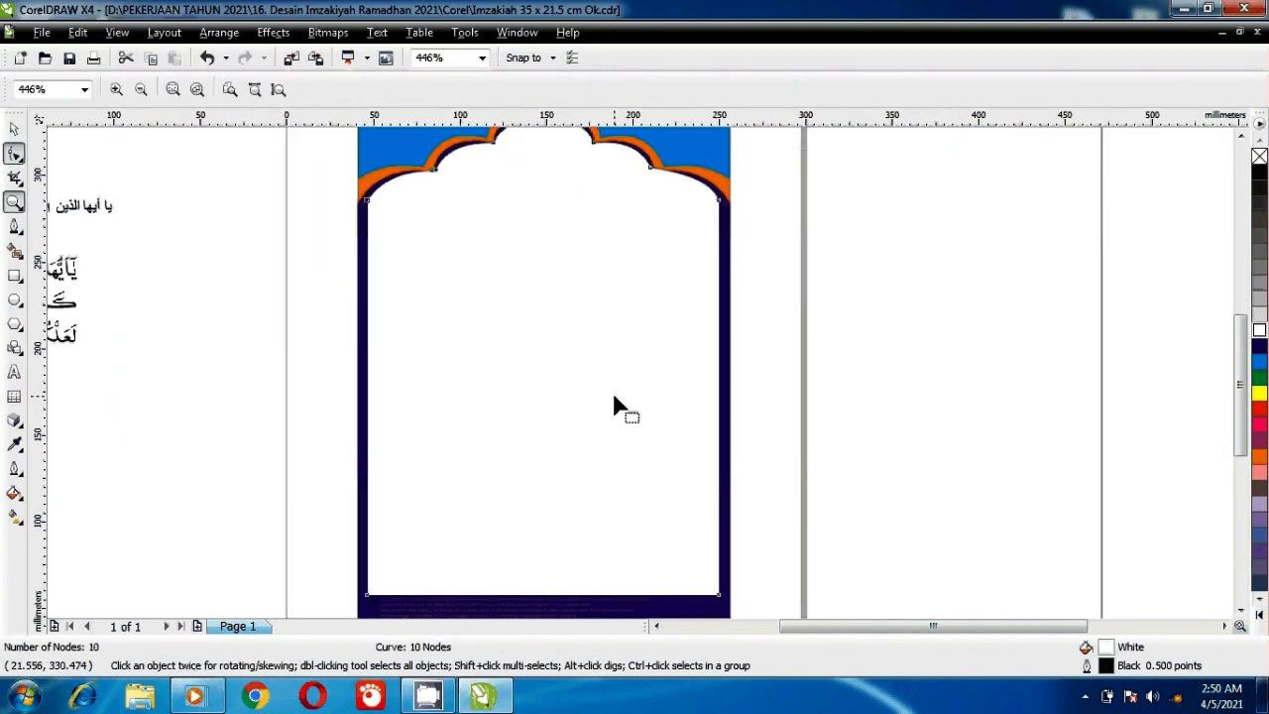
# - Bring the greeting texts in front of the white panel and thicken the dark blue border inward along its sides
pyautogui.press('space')
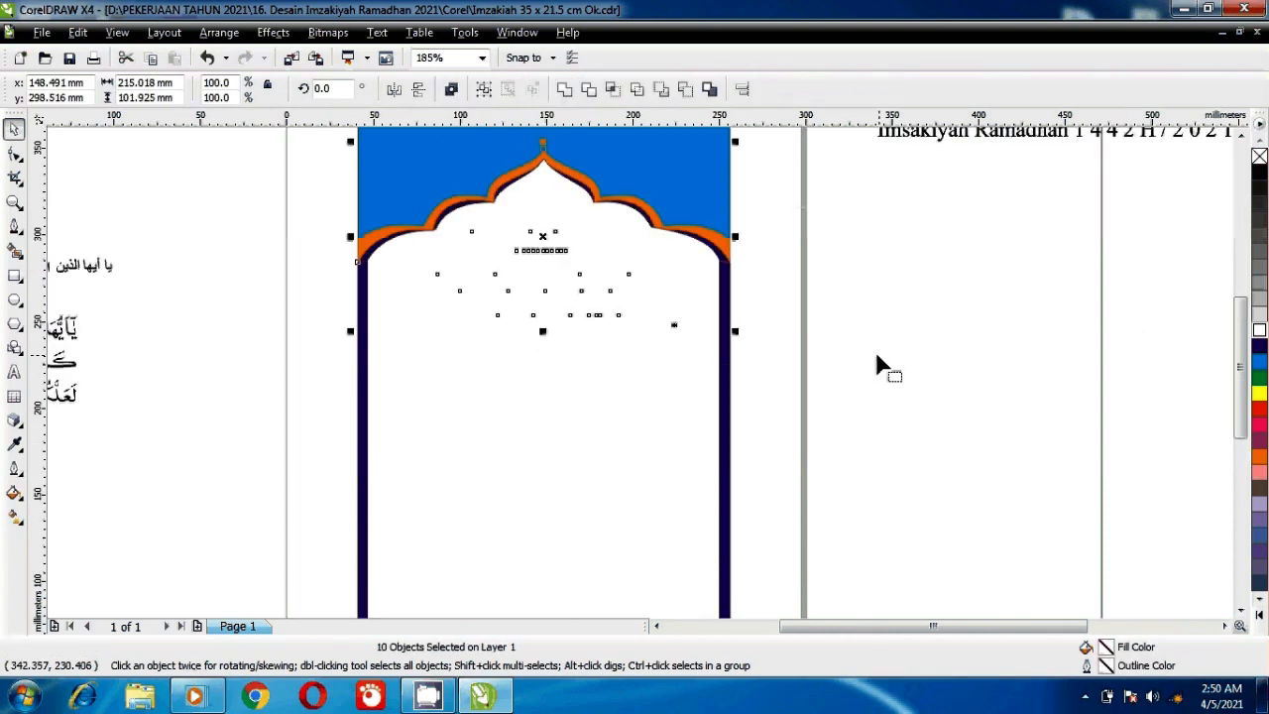
pyautogui.click(423, 443)
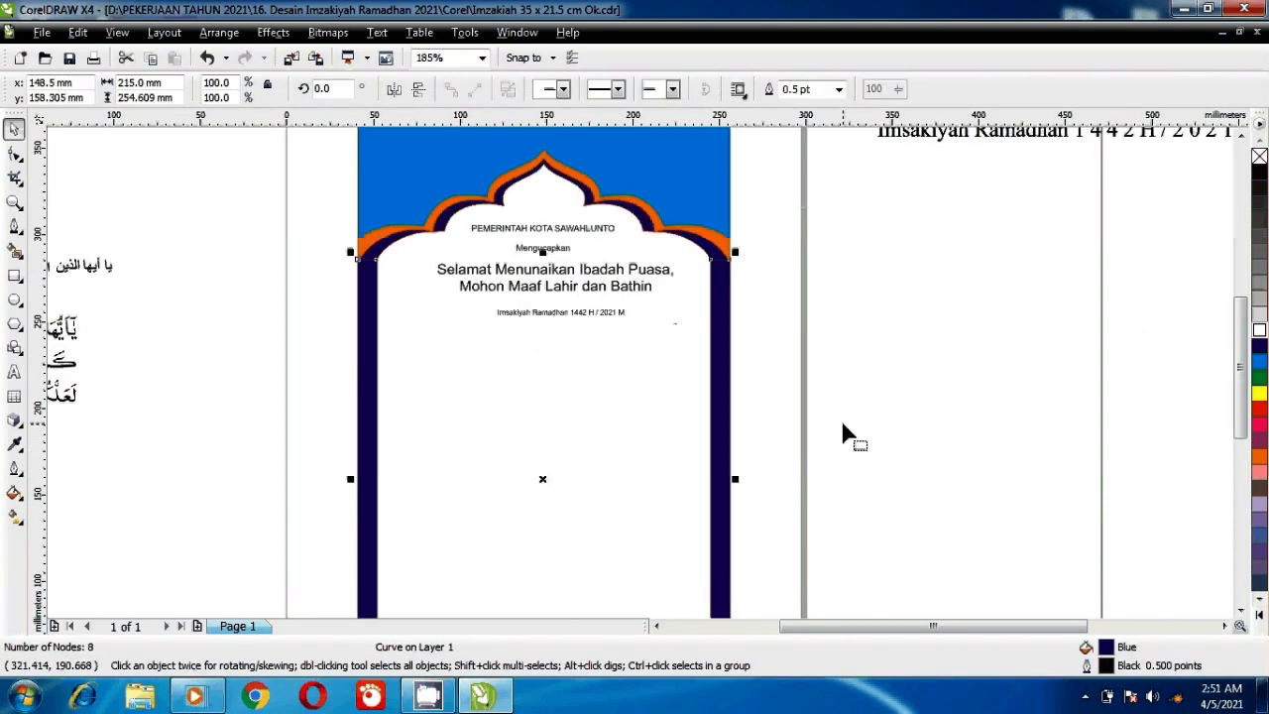
pyautogui.press('Tab')
pyautogui.click(897, 318)
# - Bring the schedule table, yellow text boxes and footer notes in front of the white panel and dark blue border
pyautogui.scroll(-1, 897, 318)
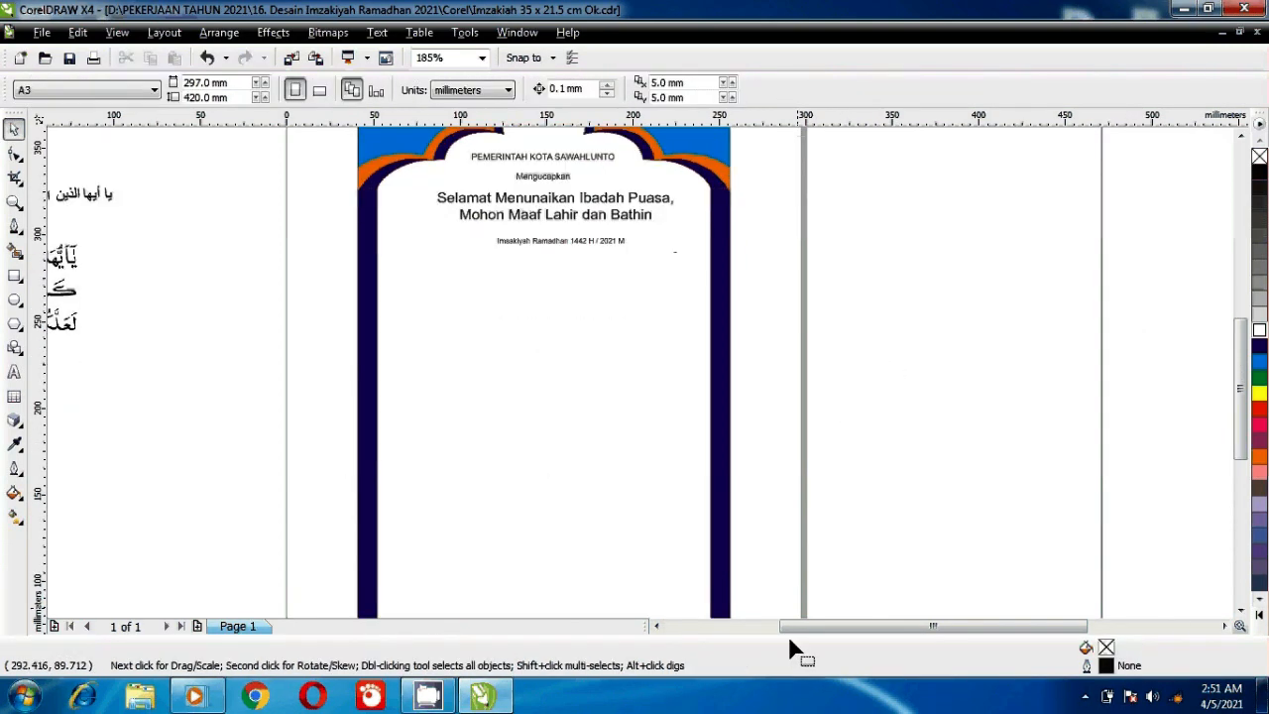
pyautogui.scroll(-1, 812, 543)
pyautogui.hotkey('ctrl', 'a')
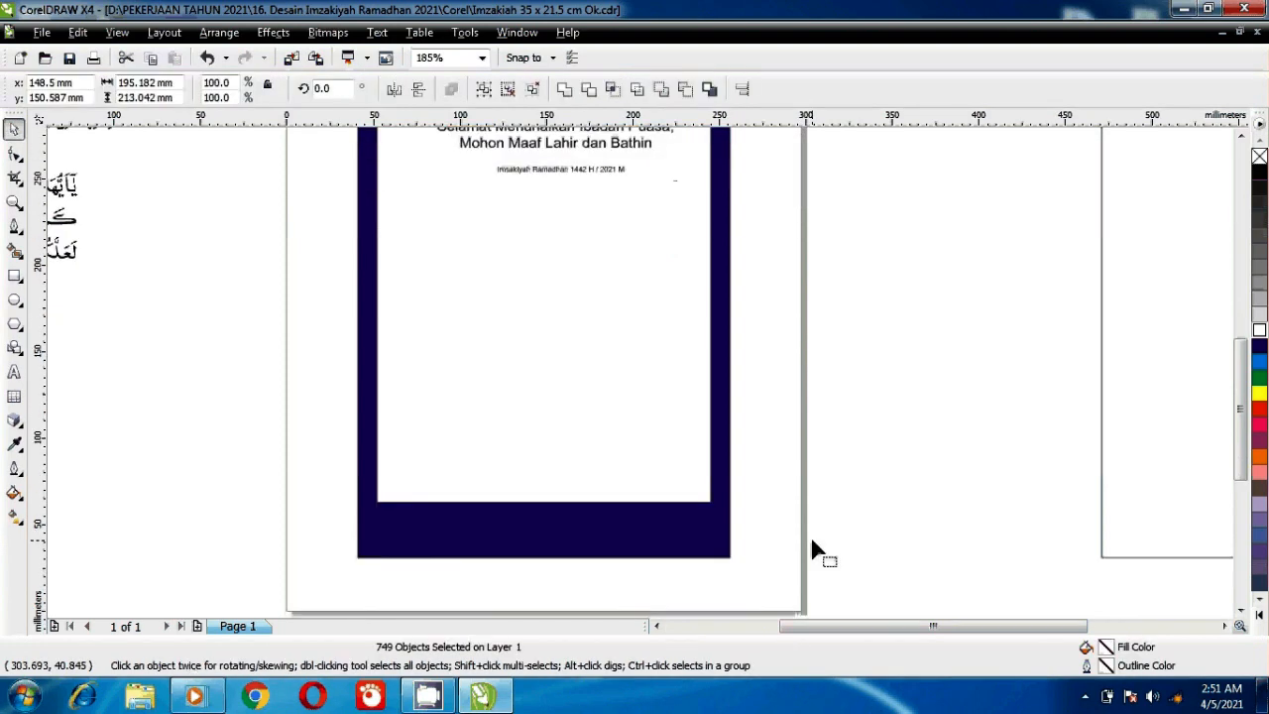
pyautogui.click(812, 548)
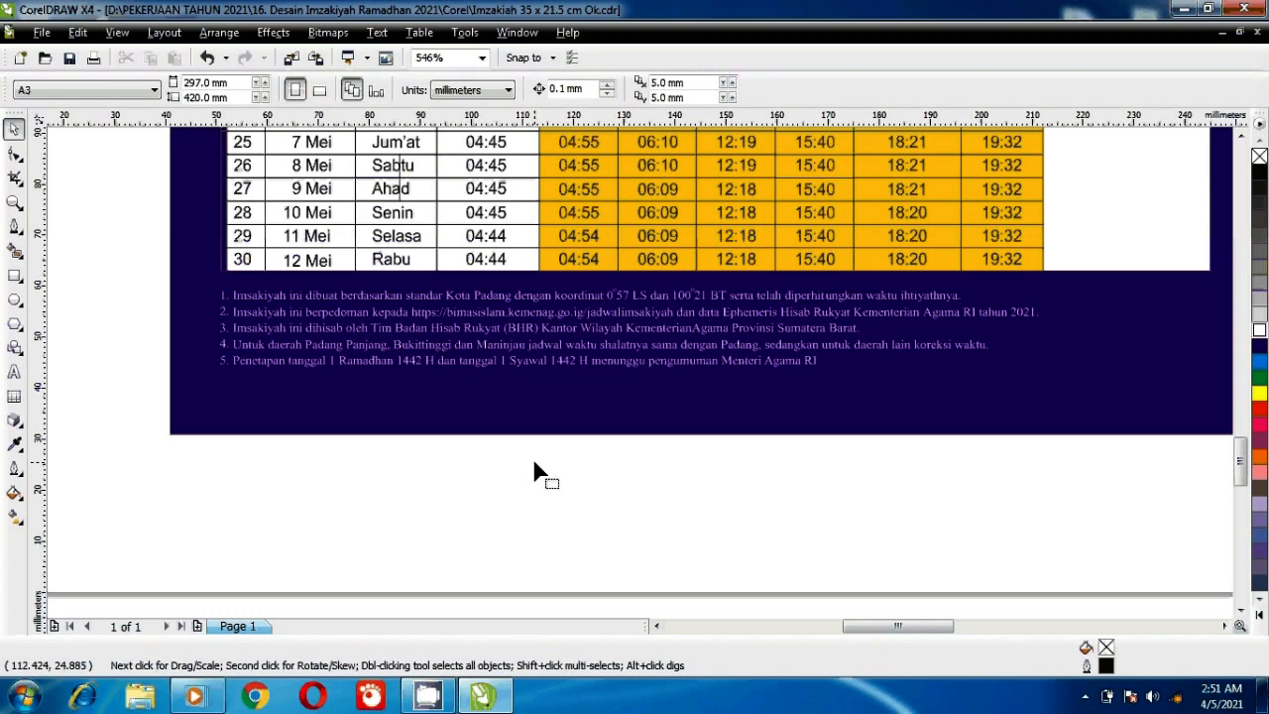
# - Group the schedule content from the yellow boxes down to the footer notes and scale it down to fit inside the border
pyautogui.scroll(10, 660, 332)
pyautogui.press('z')
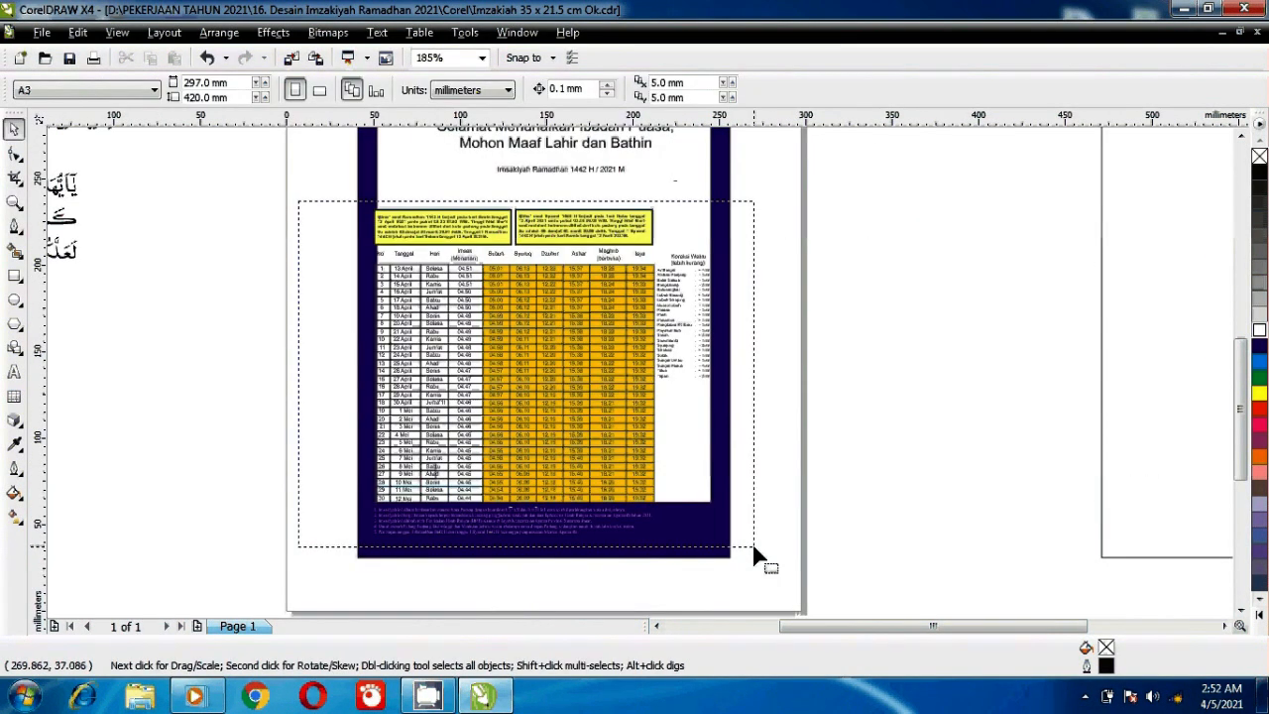
pyautogui.moveTo(754, 555); pyautogui.dragTo(753, 554)
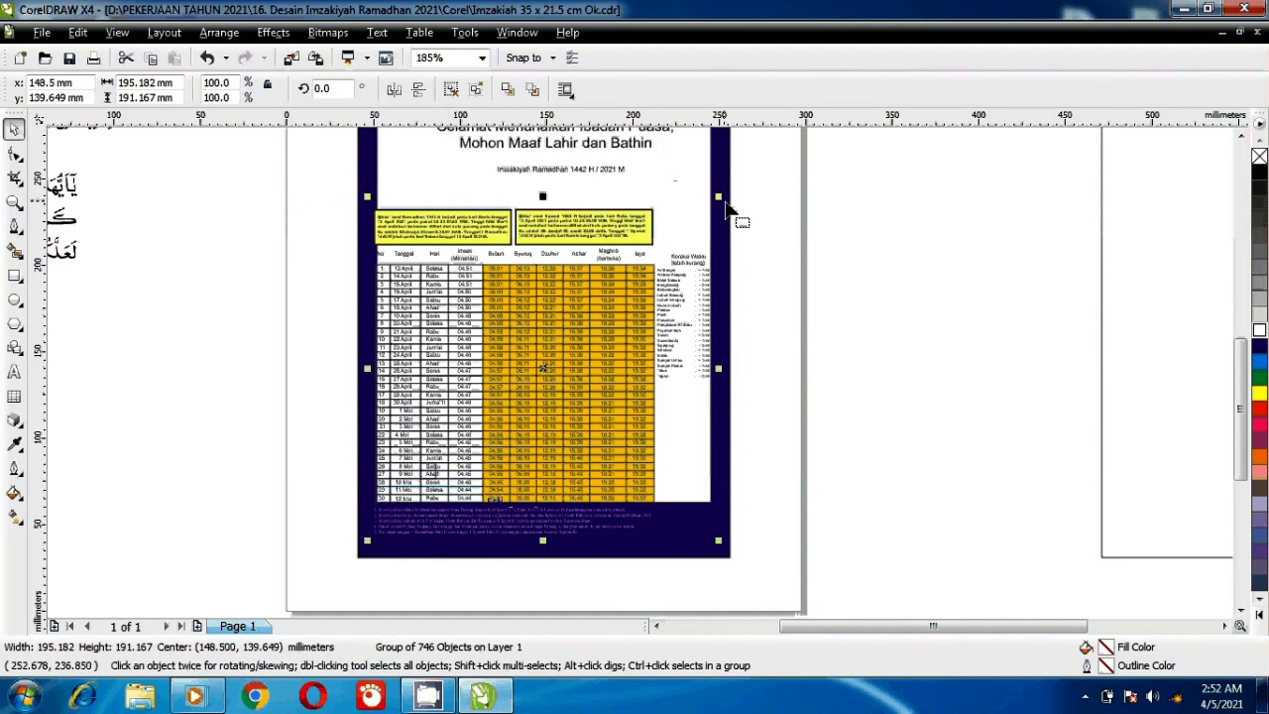
pyautogui.moveTo(726, 203); pyautogui.dragTo(778, 218)
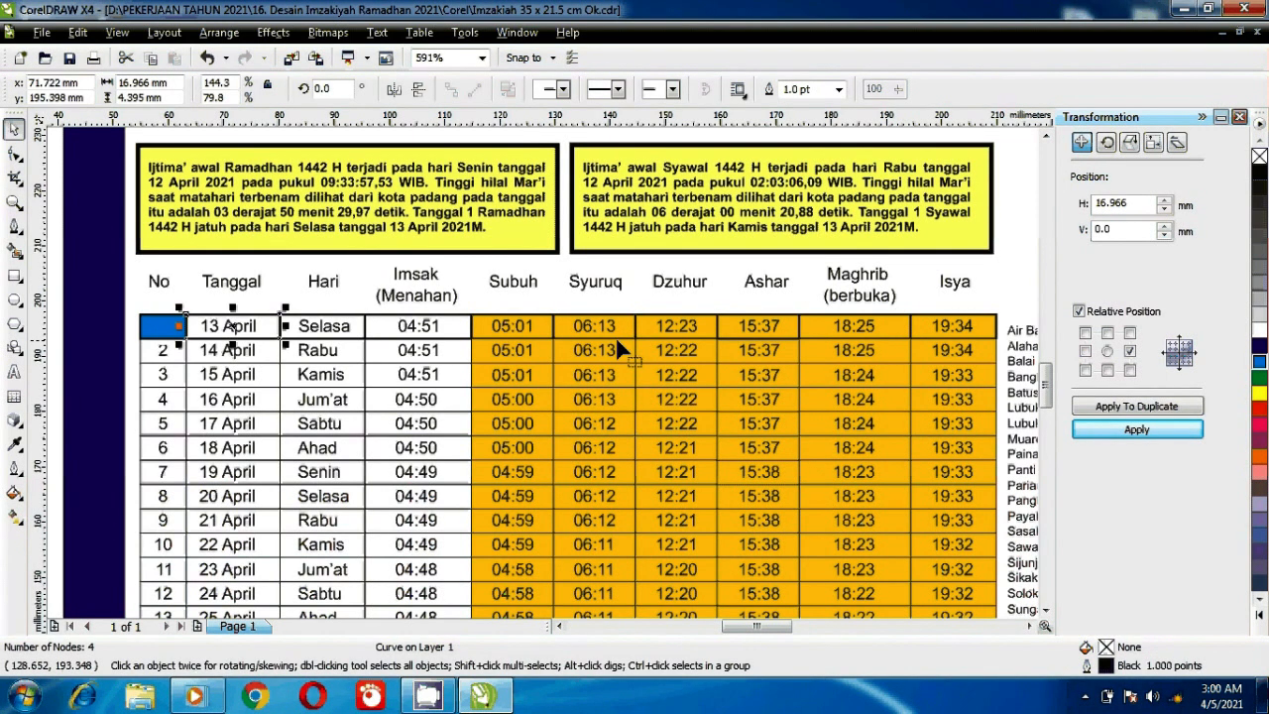
# - Try a green fill on the 13 April cell and a Magenta fill on the first-row Hari cell
pyautogui.click(1259, 425)
pyautogui.click(363, 330)
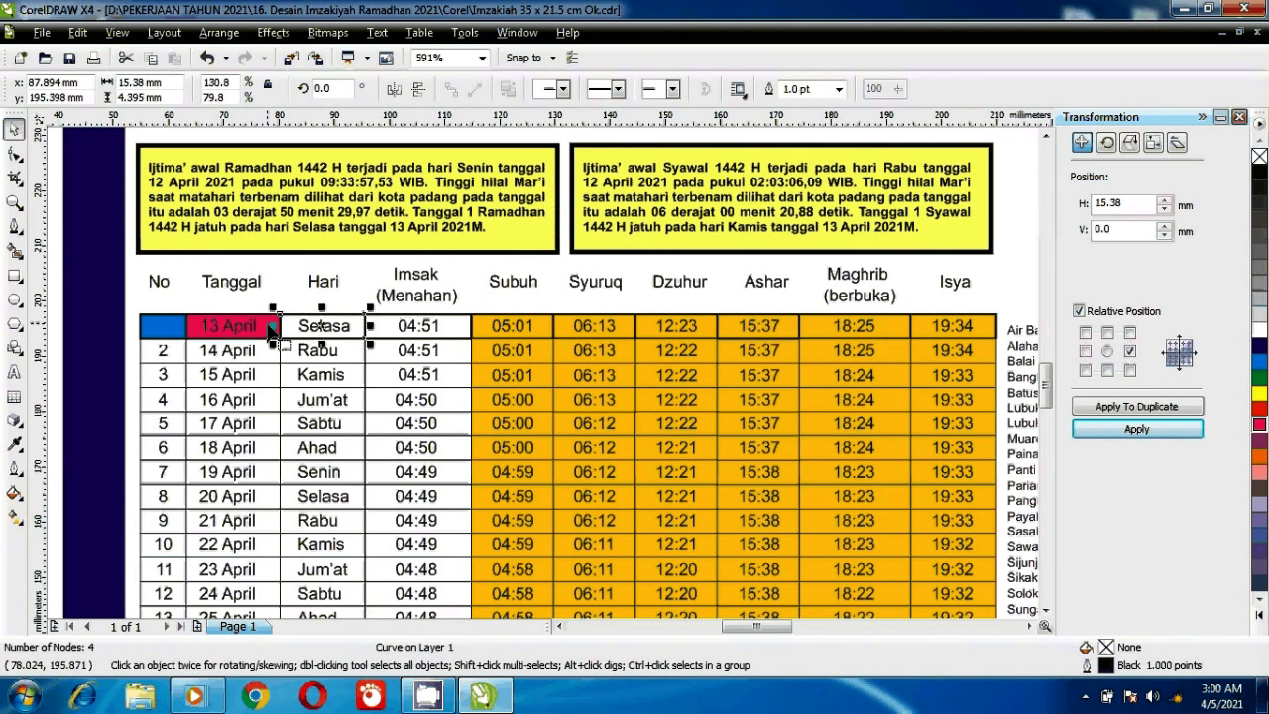
pyautogui.click(1259, 378)
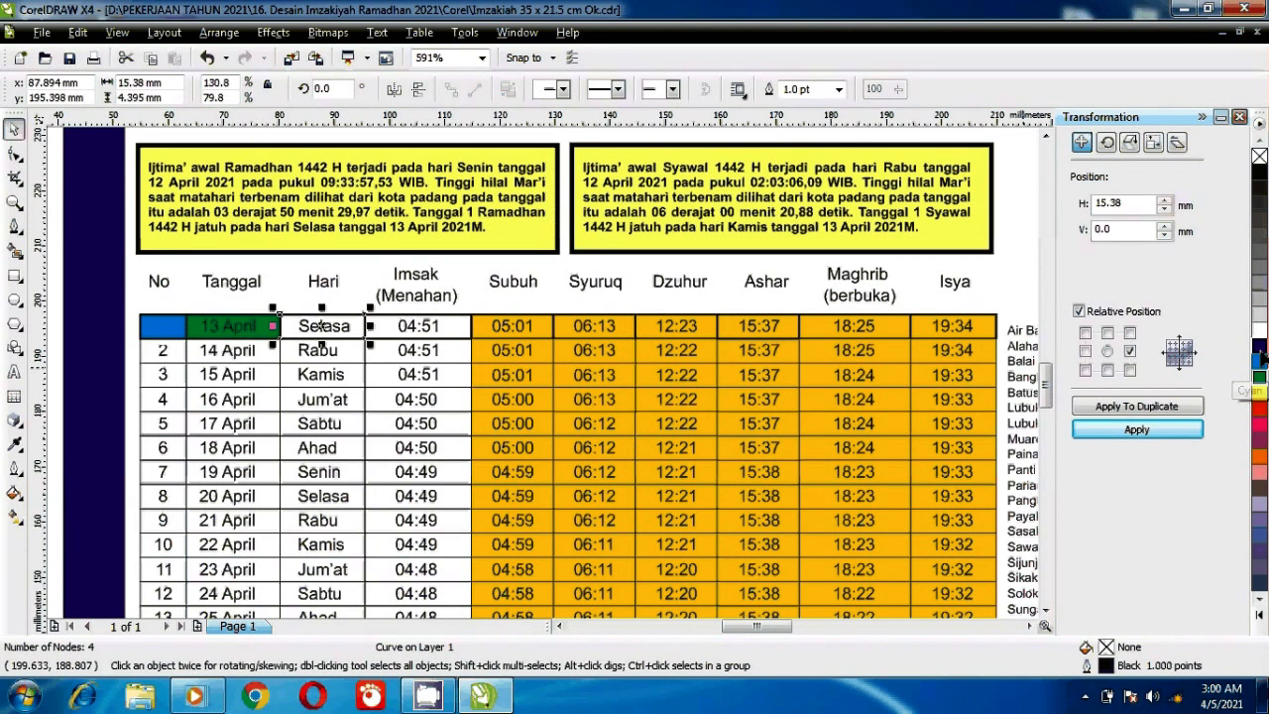
pyautogui.click(1259, 424)
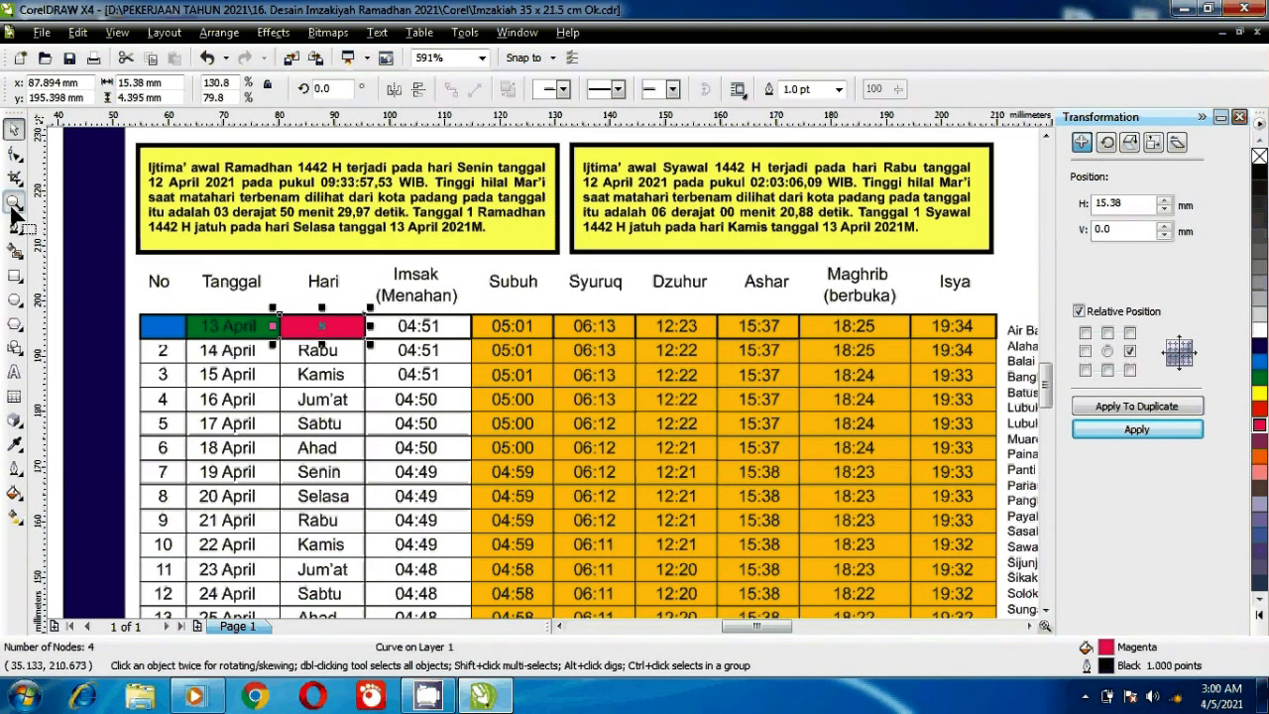
# - Bring the numeral 1 in front of the blue-filled first cell of the No column, keeping the cell in its row
pyautogui.click(160, 327)
pyautogui.scroll(3, 160, 327)
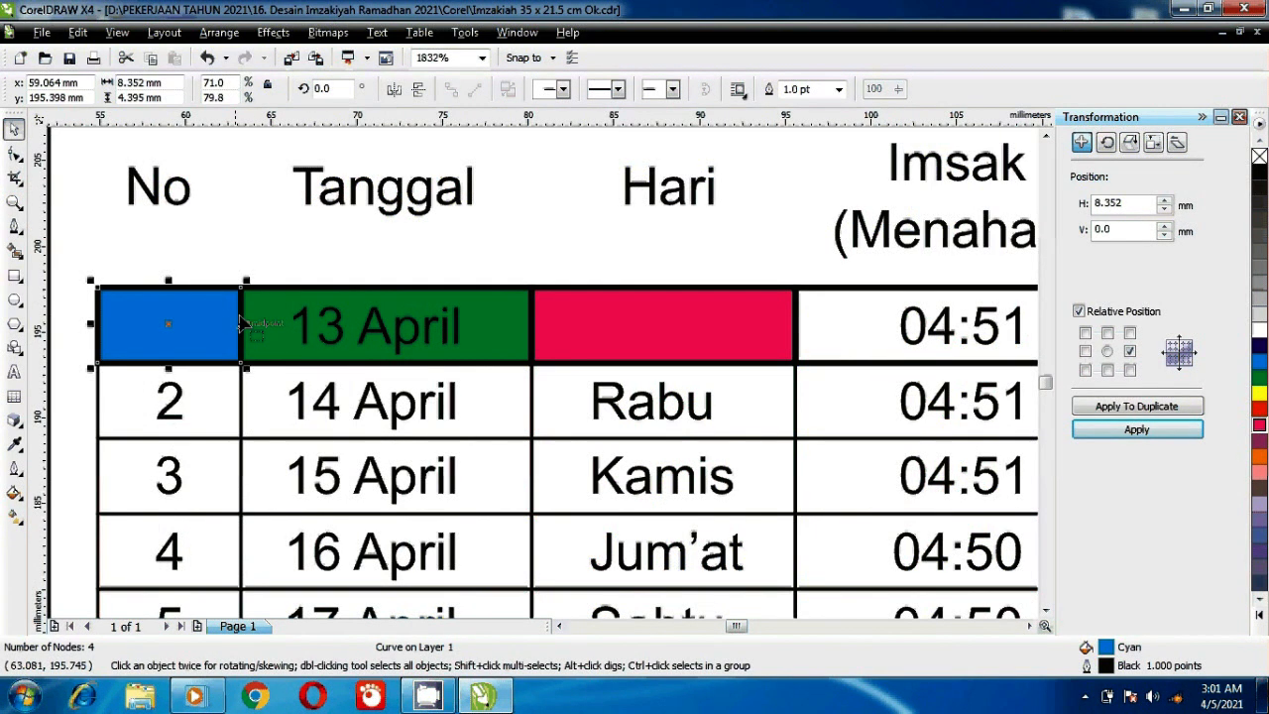
pyautogui.click(175, 337)
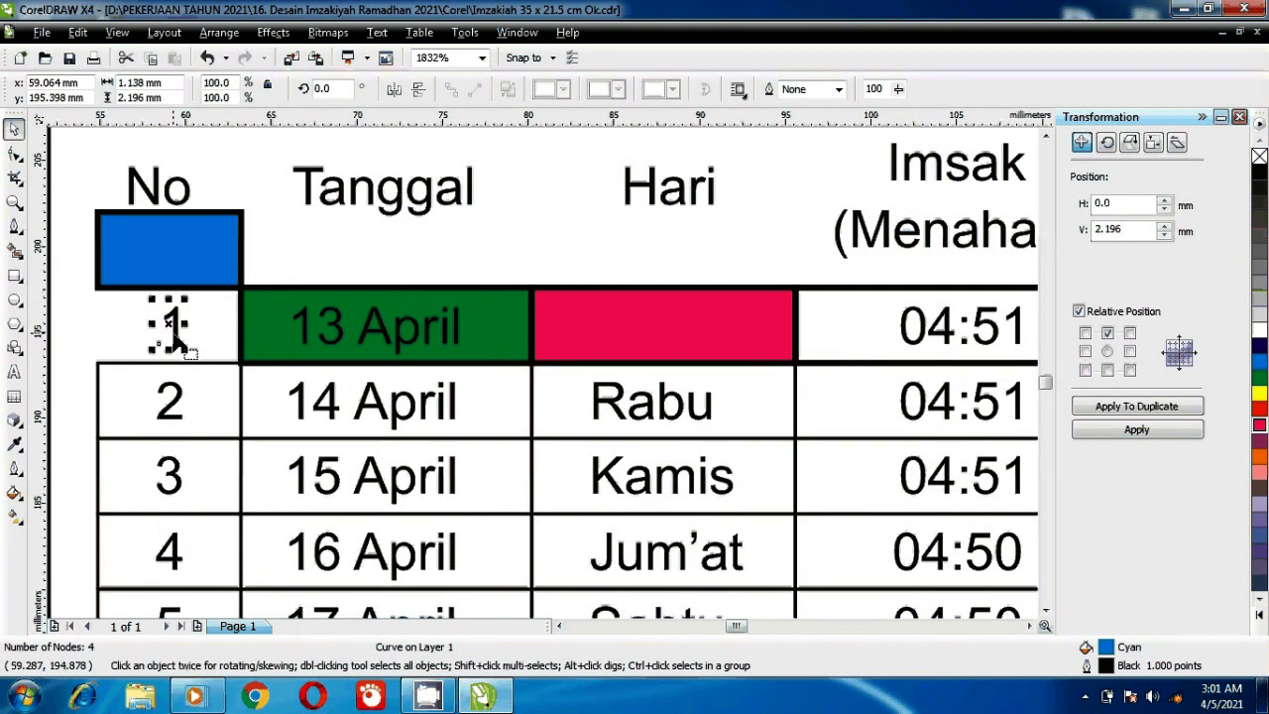
pyautogui.keyDown('shift'); pyautogui.click(327, 358); pyautogui.keyUp('shift')
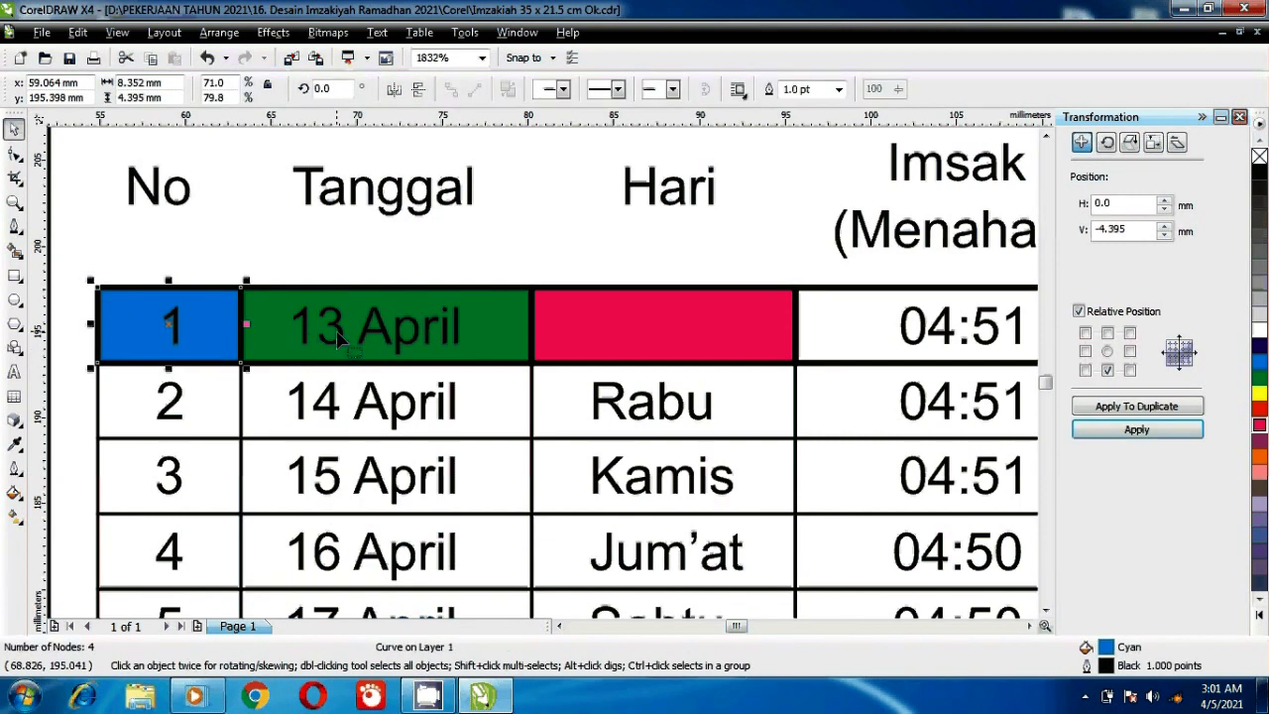
# - Fill the 13 April cell with Ice Blue and the first-row Hari cell with Chartreuse
pyautogui.click(337, 337)
pyautogui.click(1259, 614)
pyautogui.click(1239, 580)
pyautogui.press('Tab')
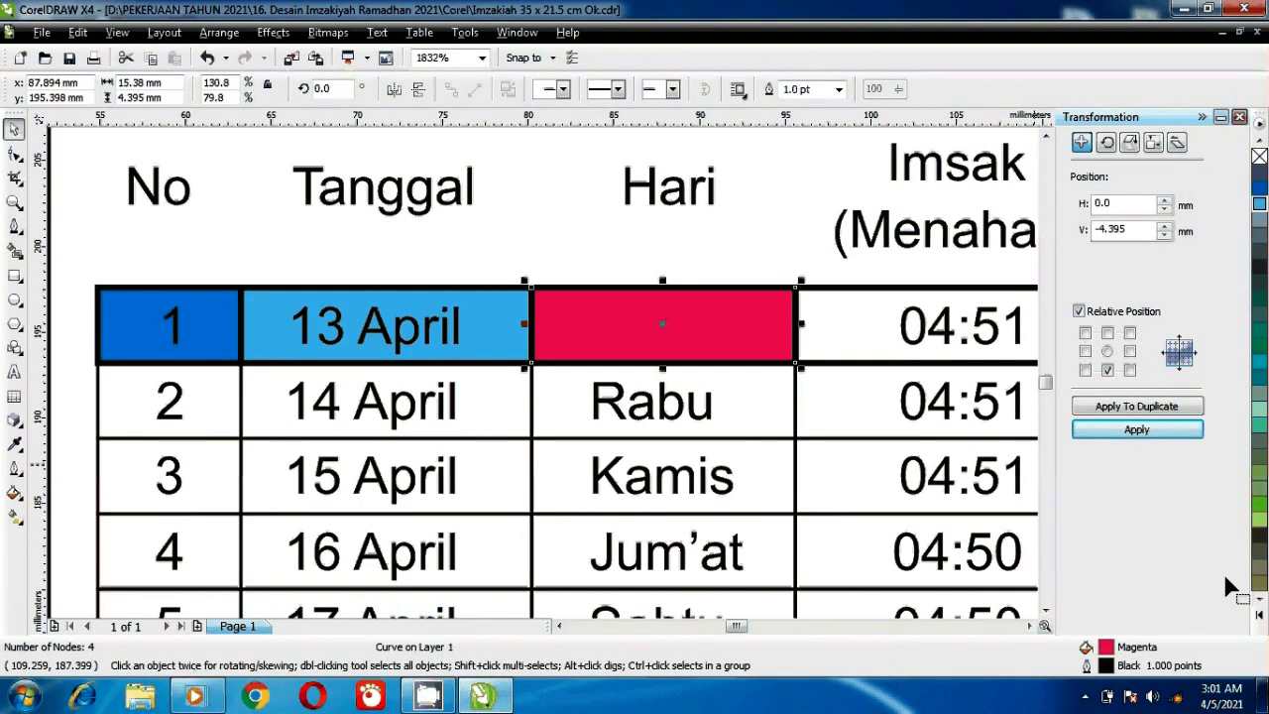
pyautogui.moveTo(1259, 503); pyautogui.dragTo(788, 366)
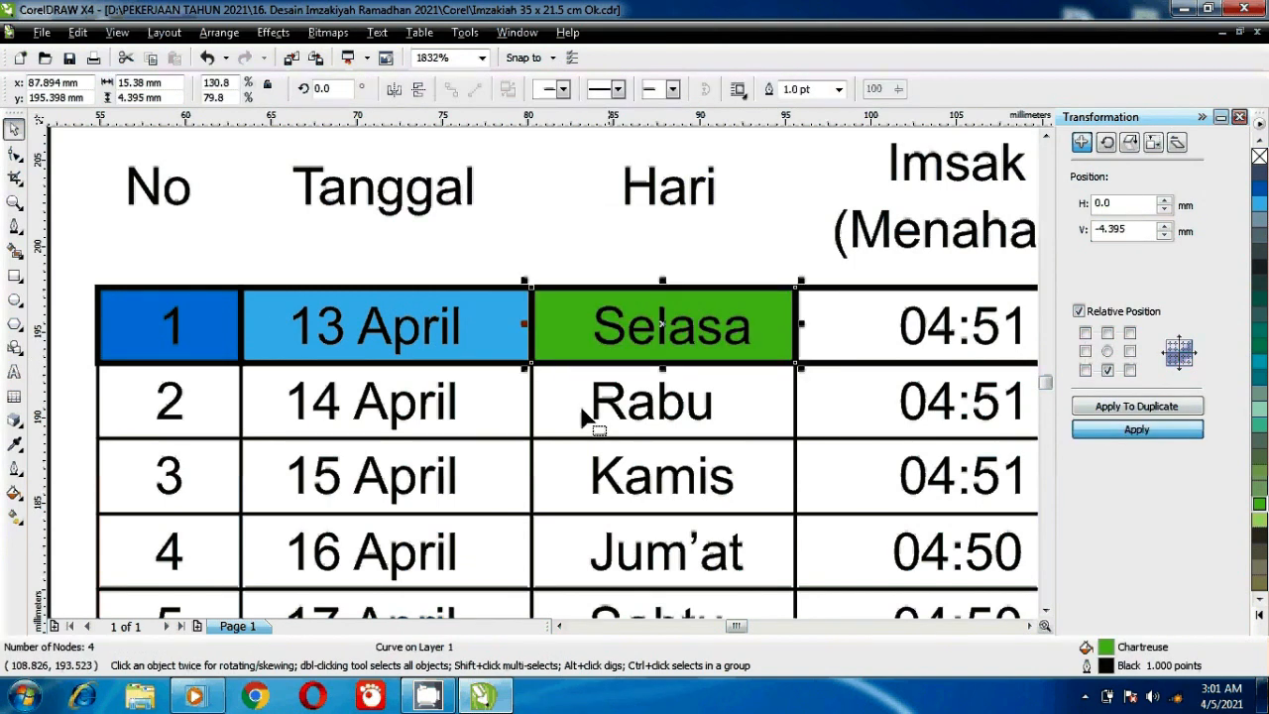
# - Fill the first-row Imsak cell with Ghost Green, then replace it with a purplish magenta
pyautogui.click(1034, 363)
pyautogui.click(77, 31)
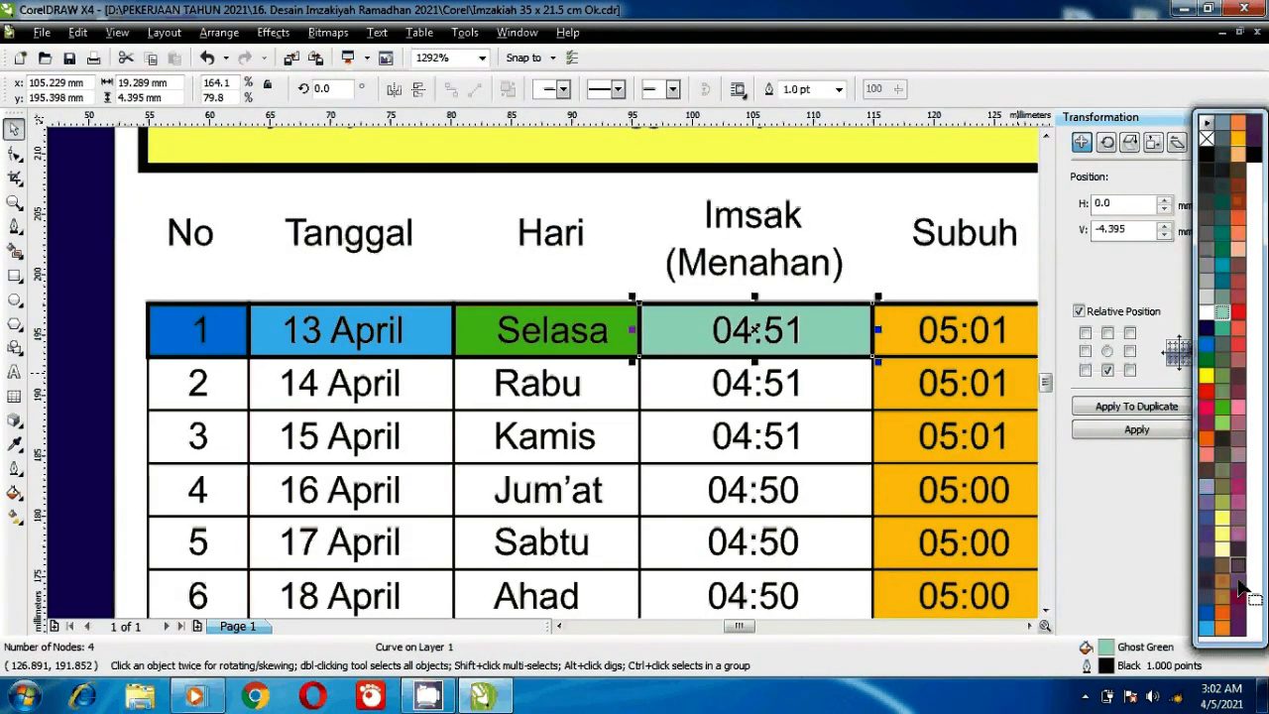
pyautogui.click(1238, 485)
# - Fill the first-row cells: Subuh mauve, Syuruq yellow, Dzuhur pale yellow, Ashar pink, Maghrib Ice Blue and Isya light yellow
pyautogui.click(905, 316)
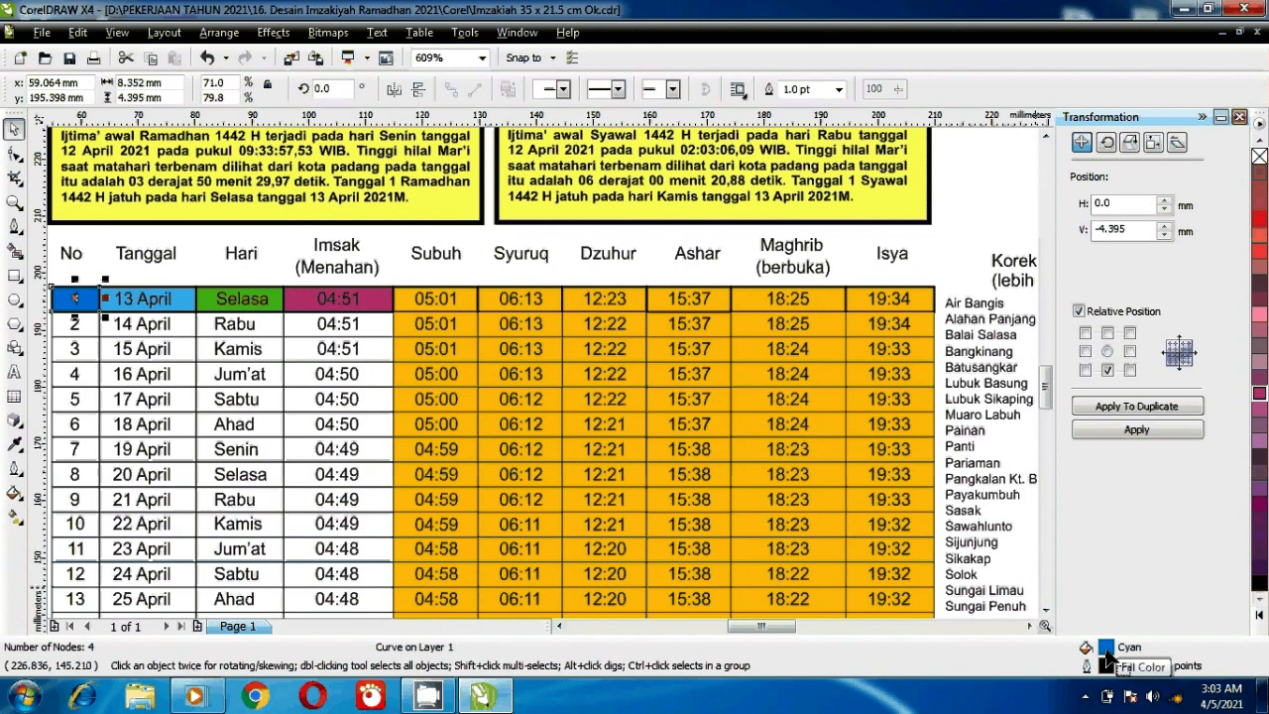
pyautogui.doubleClick(1105, 649)
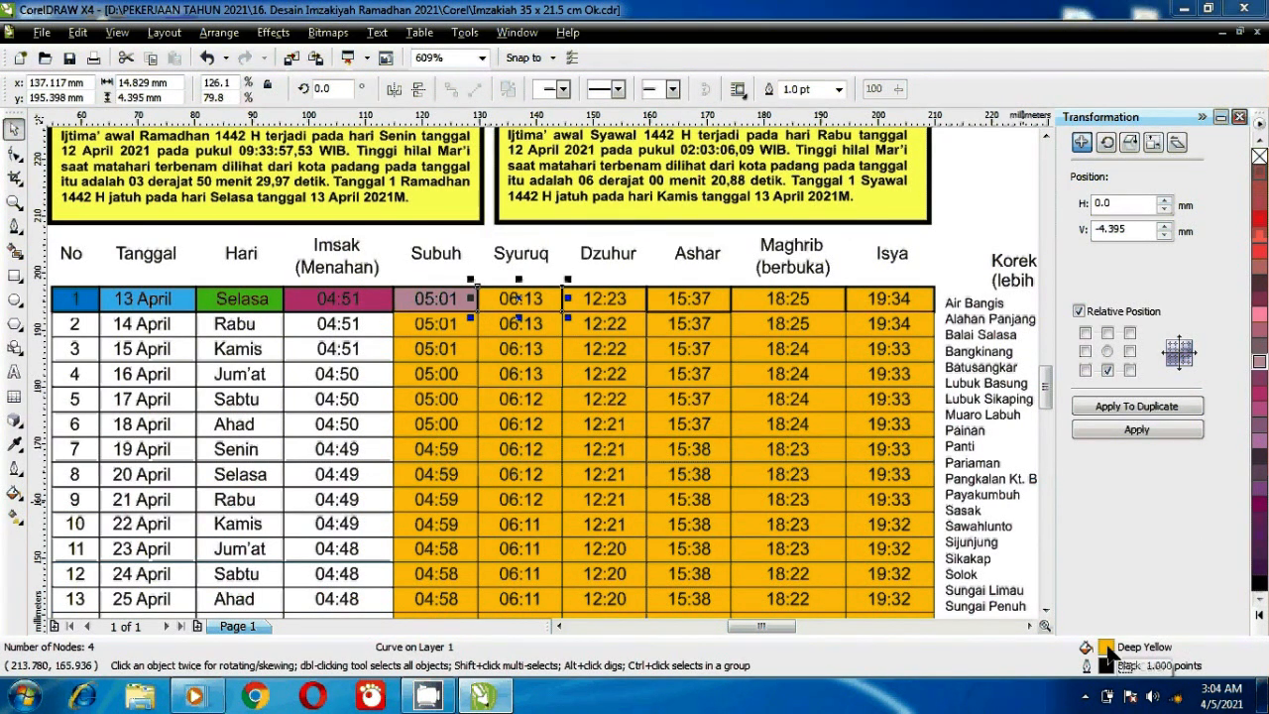
pyautogui.doubleClick(1106, 647)
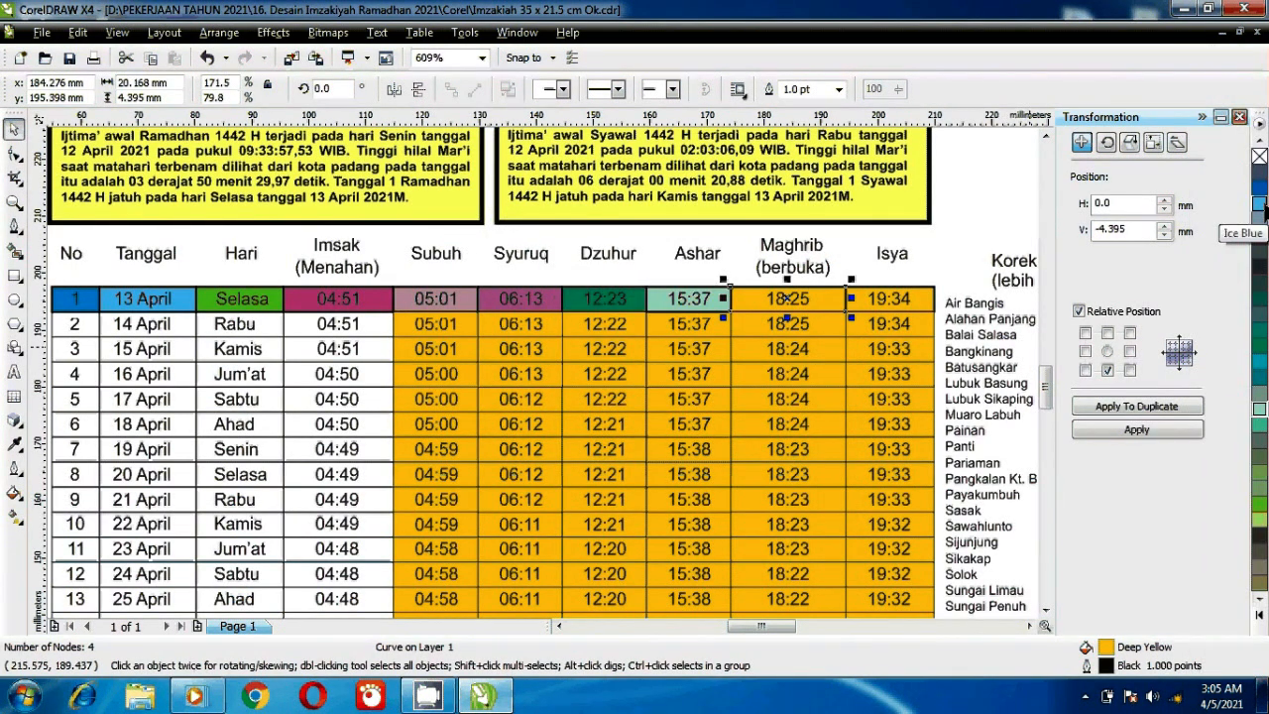
pyautogui.click(1260, 203)
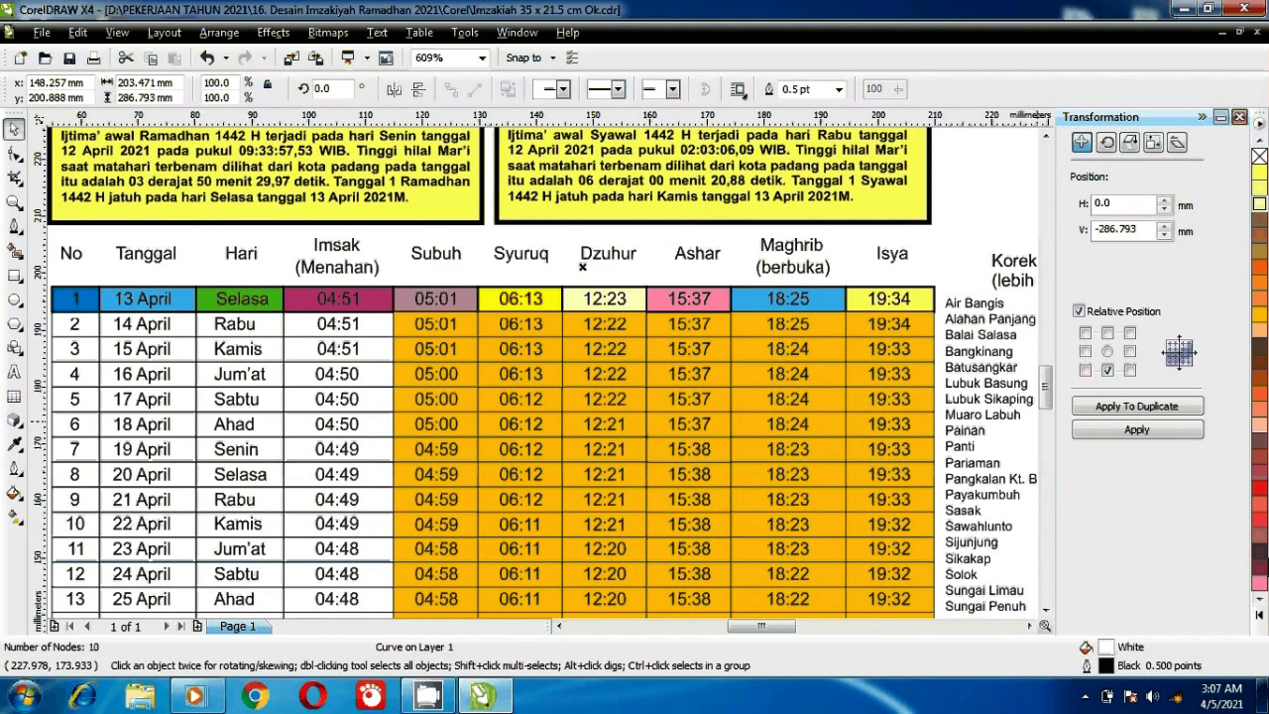
# - Soften the first-row Imsak, Hari and Tanggal cell fills, setting the 13 April cell to C29 M4 Y7 K0
pyautogui.click(139, 446)
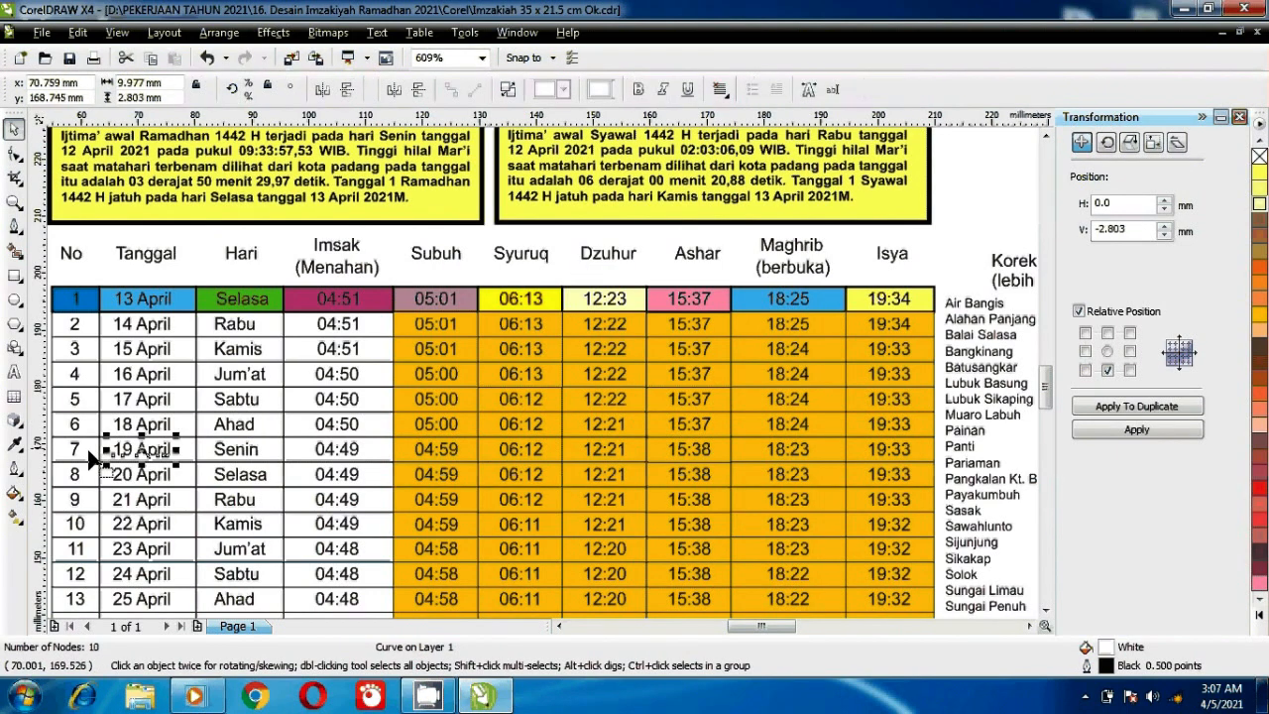
pyautogui.click(89, 454)
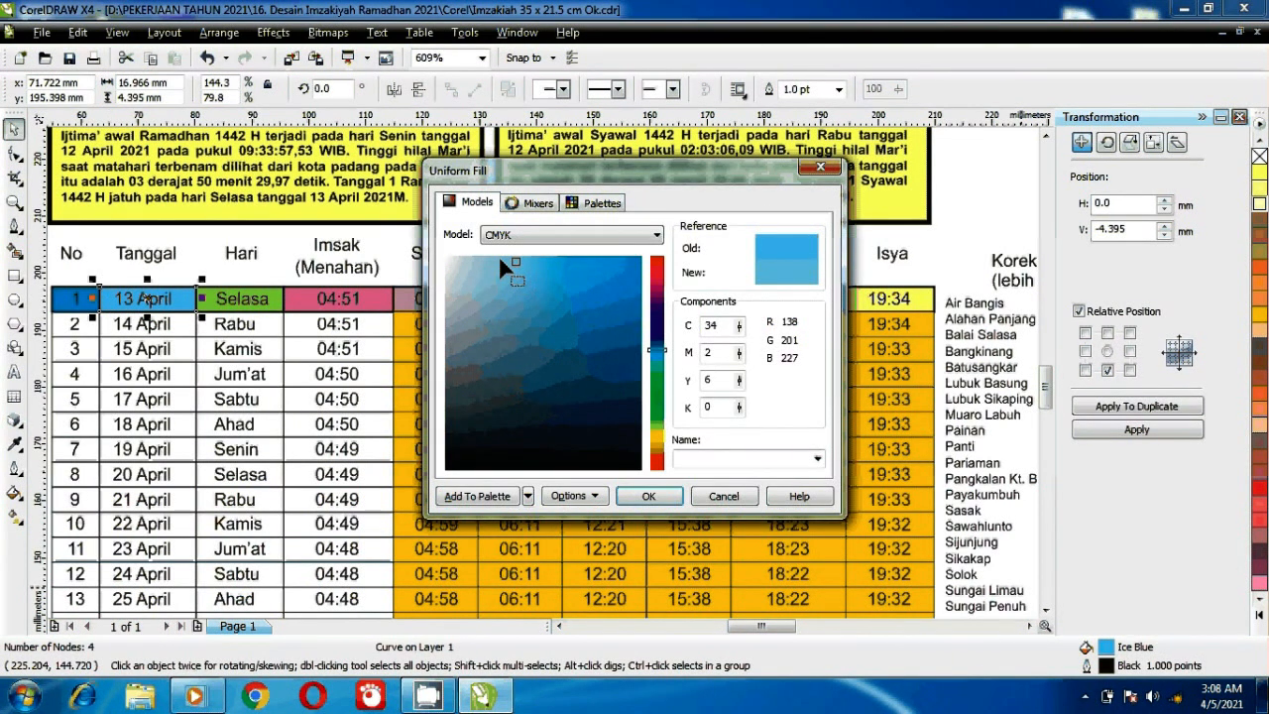
pyautogui.click(643, 289)
pyautogui.press('Escape')
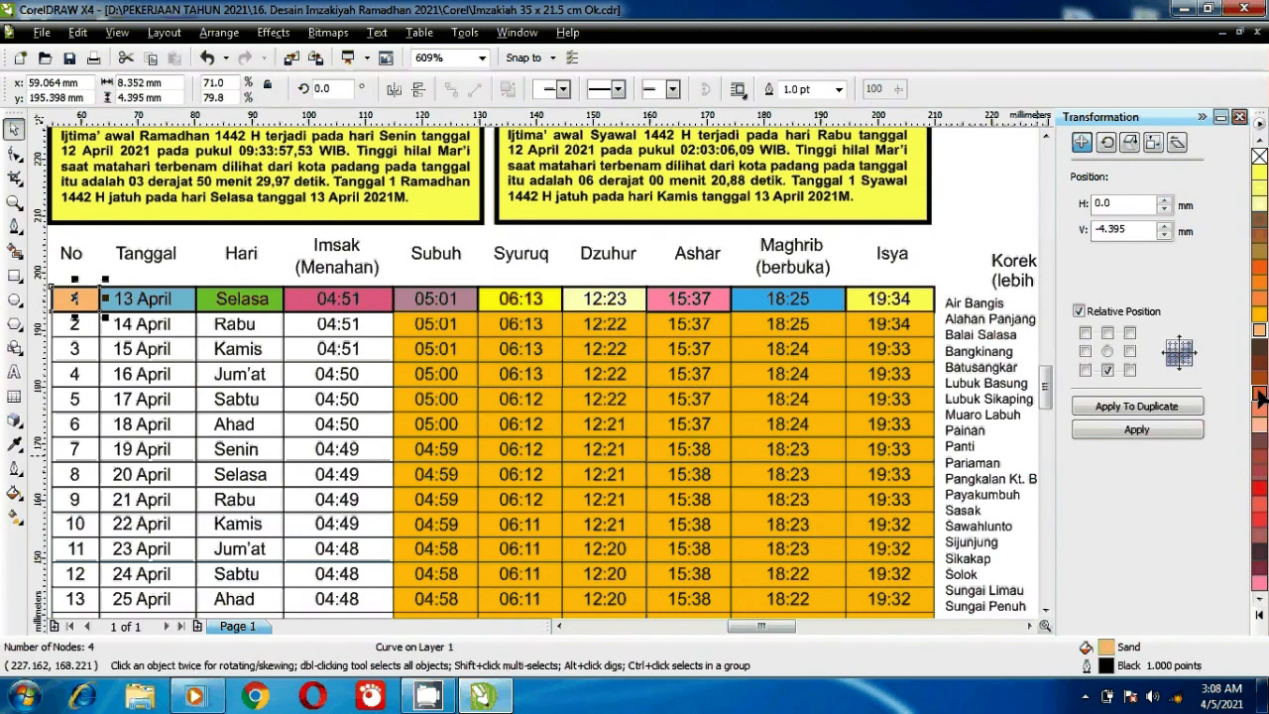
# - Fill the first-row No cell with Light Violet and soften it to C5 M30 Y6 K0
pyautogui.click(1258, 584)
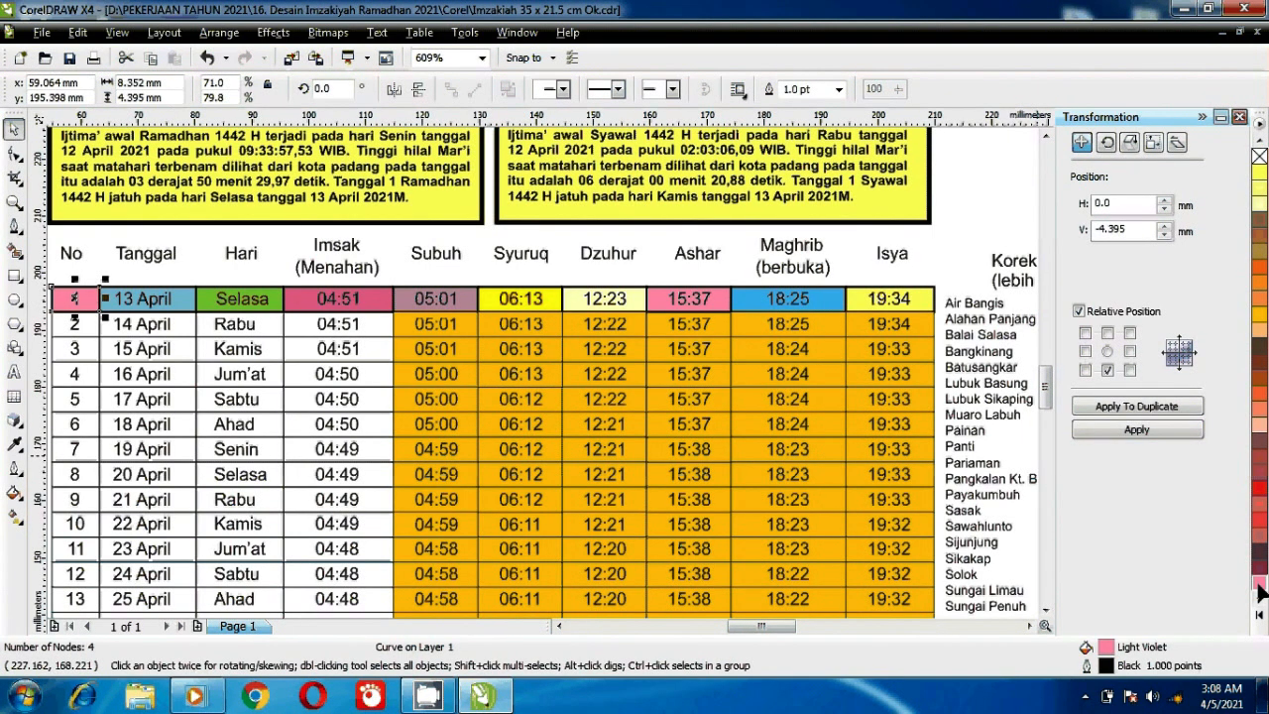
pyautogui.hotkey('shift', 'F11')
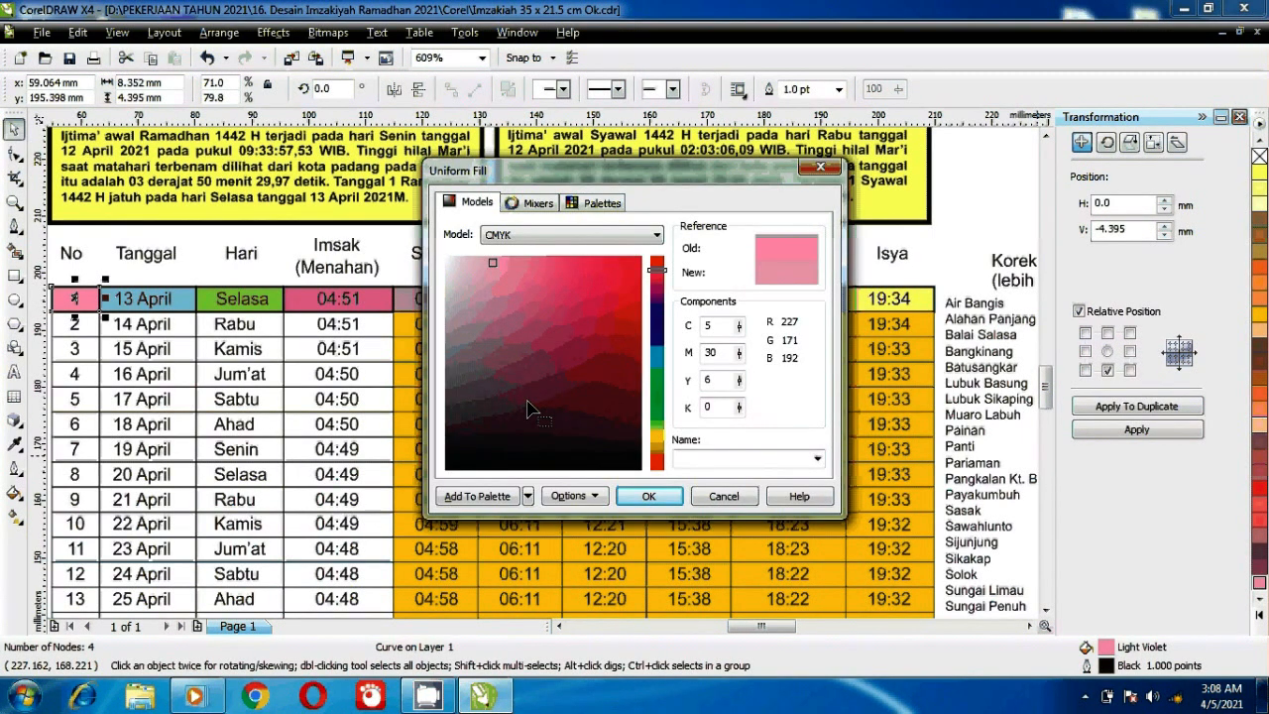
pyautogui.press('Return')
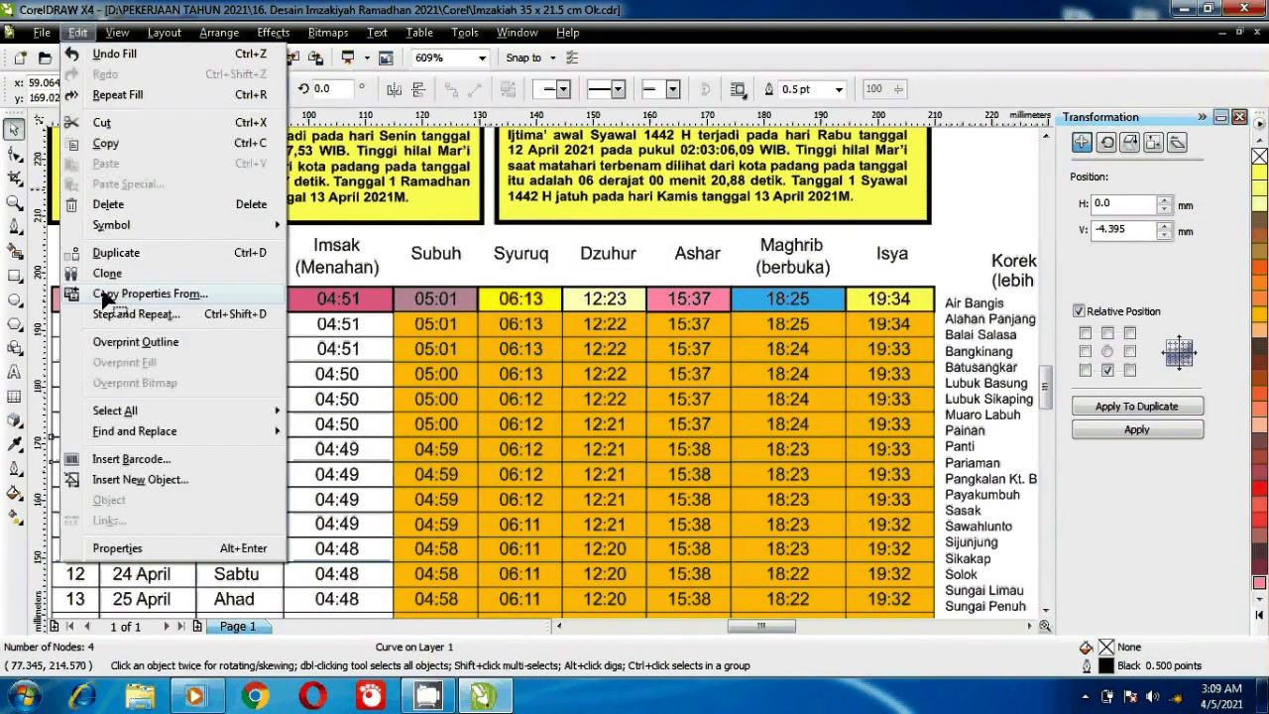
# - Copy the first-row fill colours onto the matching cells of the 19 April row, from Tanggal through Syuruq
pyautogui.click(185, 446)
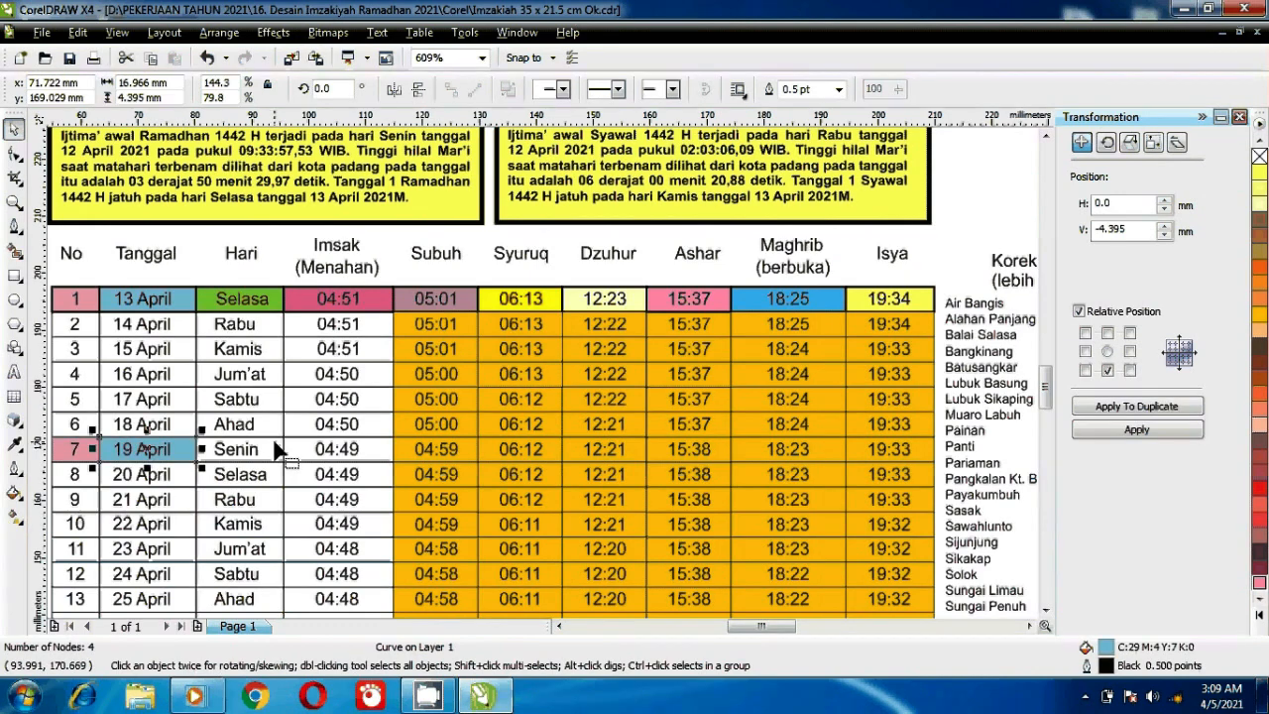
pyautogui.click(280, 451)
pyautogui.hotkey('ctrl', 'shift', 'a')
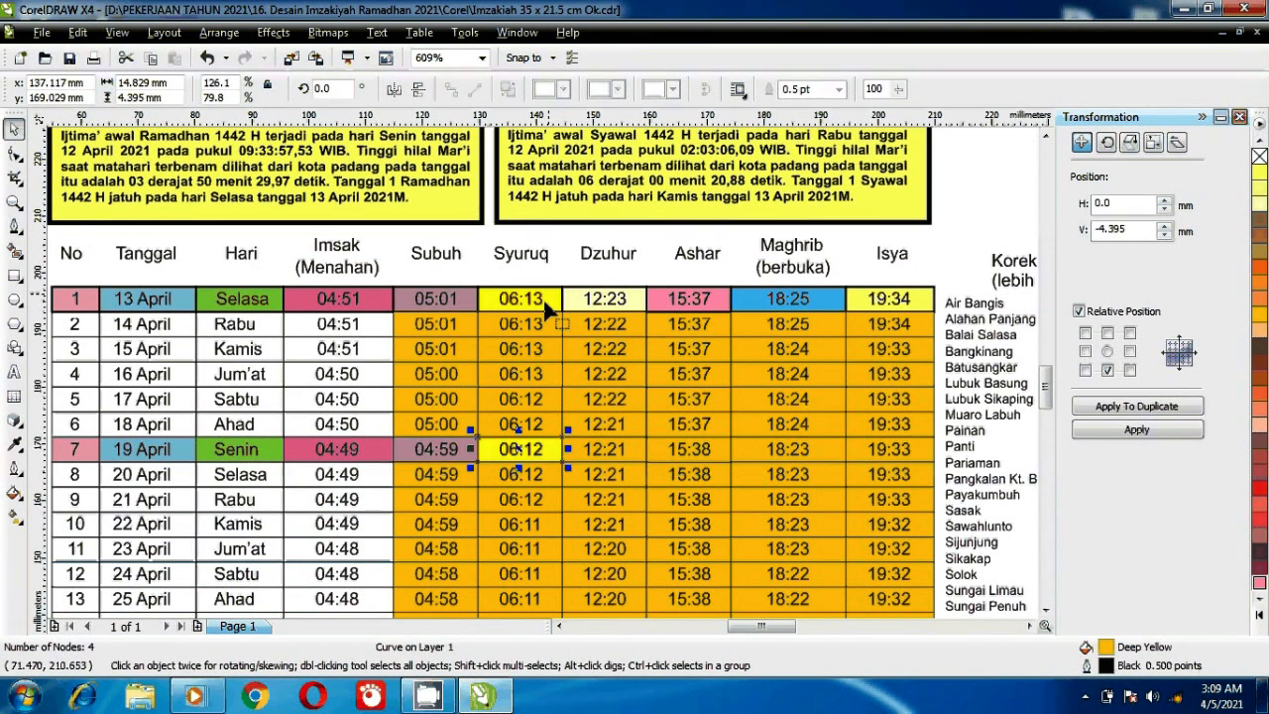
pyautogui.press('Tab')
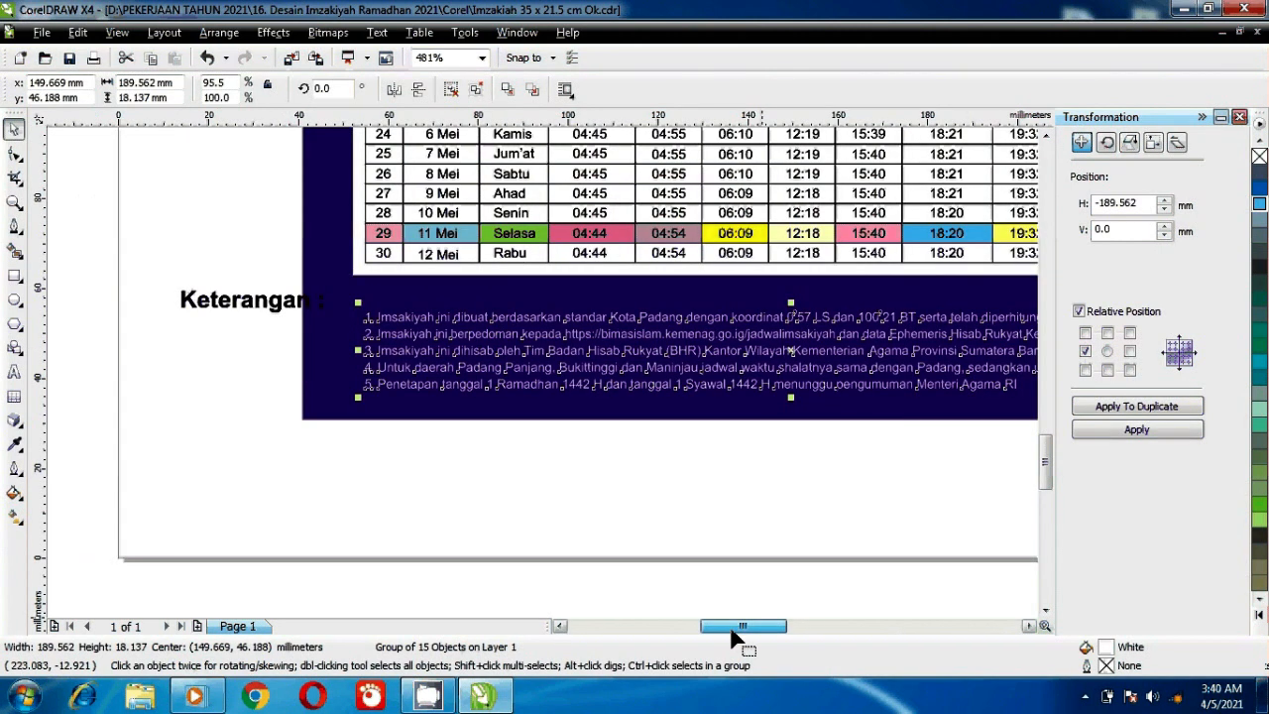
# - Ungroup the footer notes and set the "Keterangan :" heading's font size to 8.293 pt
pyautogui.hotkey('ctrl', 'u')
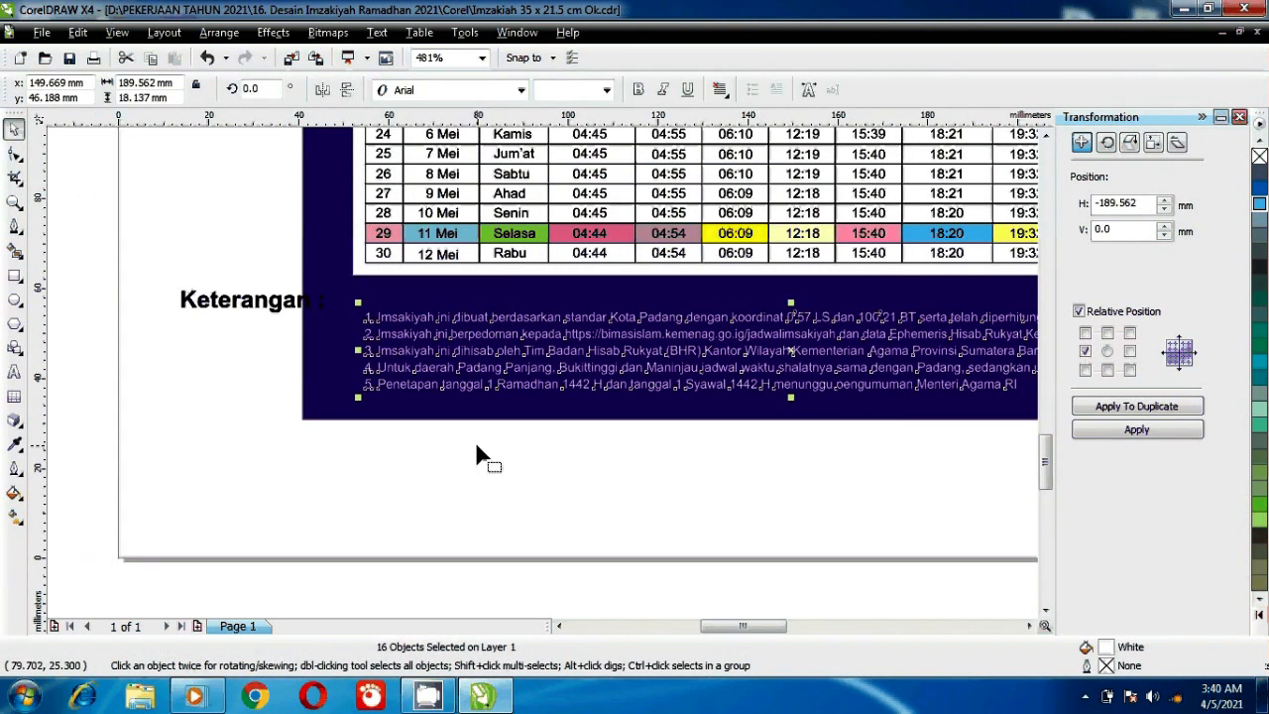
pyautogui.click(370, 333)
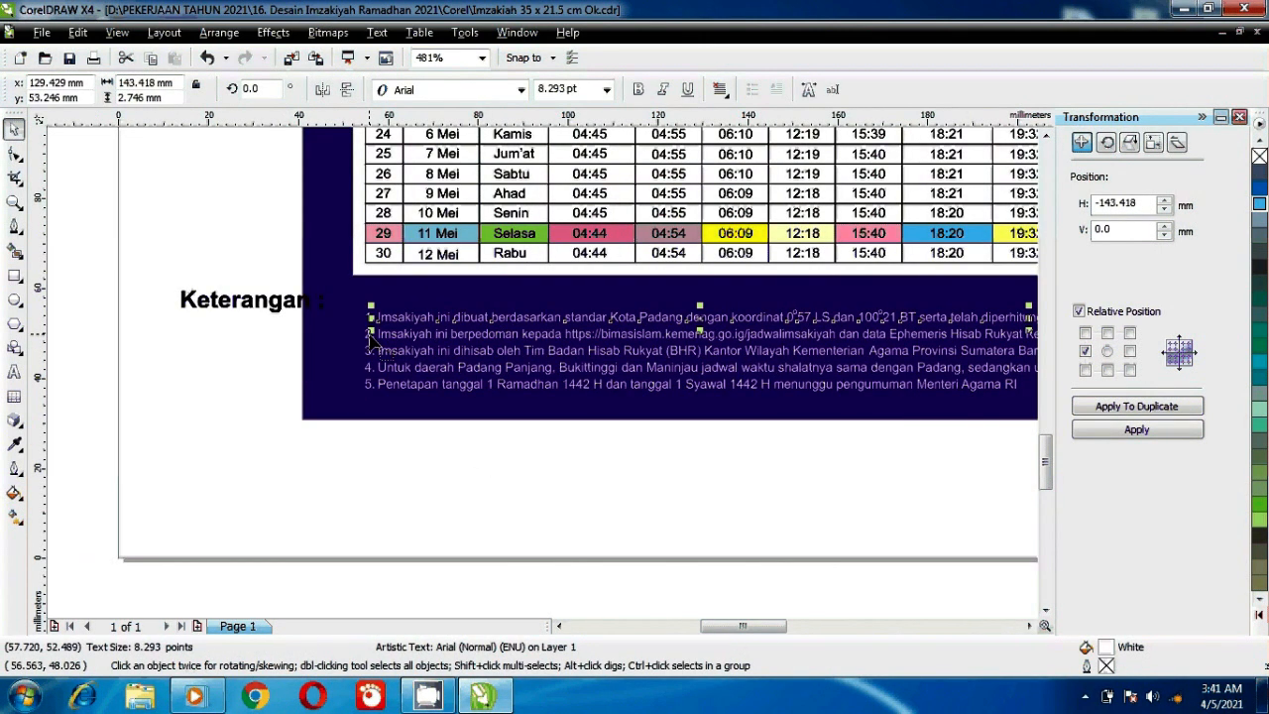
pyautogui.press('Tab')
pyautogui.click(595, 88)
pyautogui.write('8.')
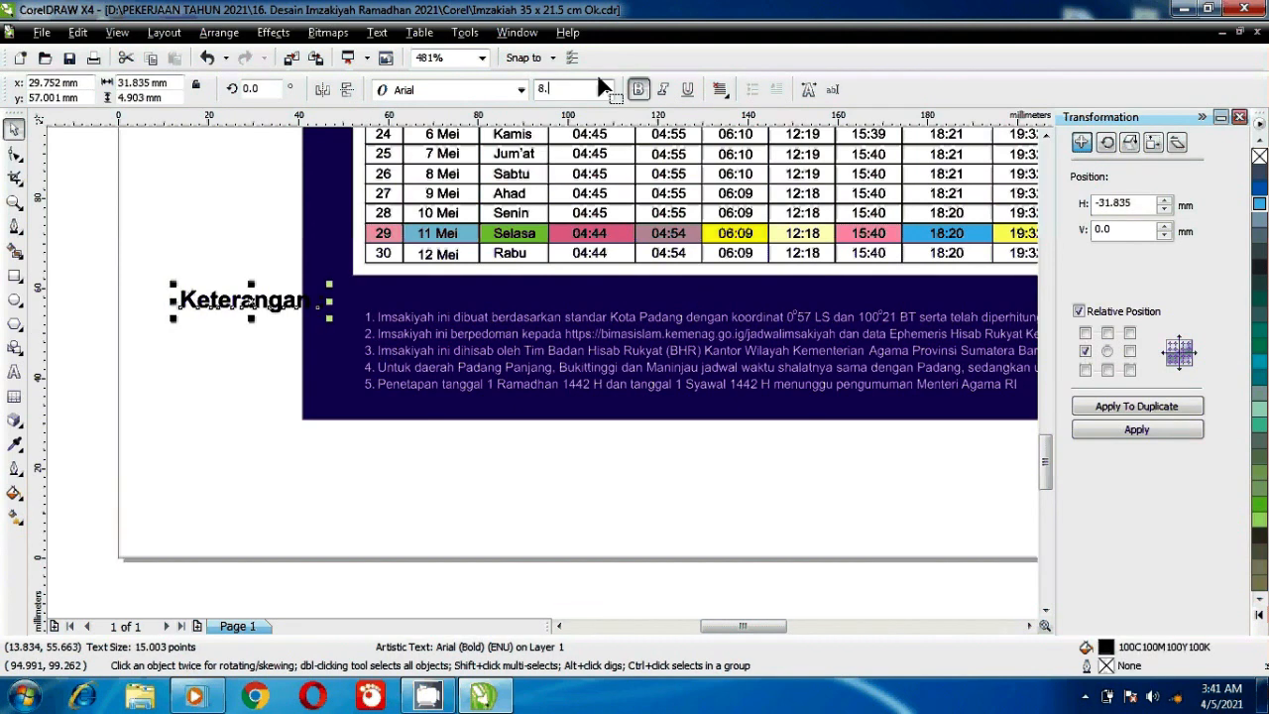
pyautogui.write('293')
pyautogui.press('Return')
# - Move the "Keterangan :" heading above the first note on the dark blue band and fill it white
pyautogui.moveTo(228, 311); pyautogui.dragTo(409, 302)
pyautogui.click(1259, 614)
pyautogui.click(1208, 315)
pyautogui.scroll(3, 395, 302)
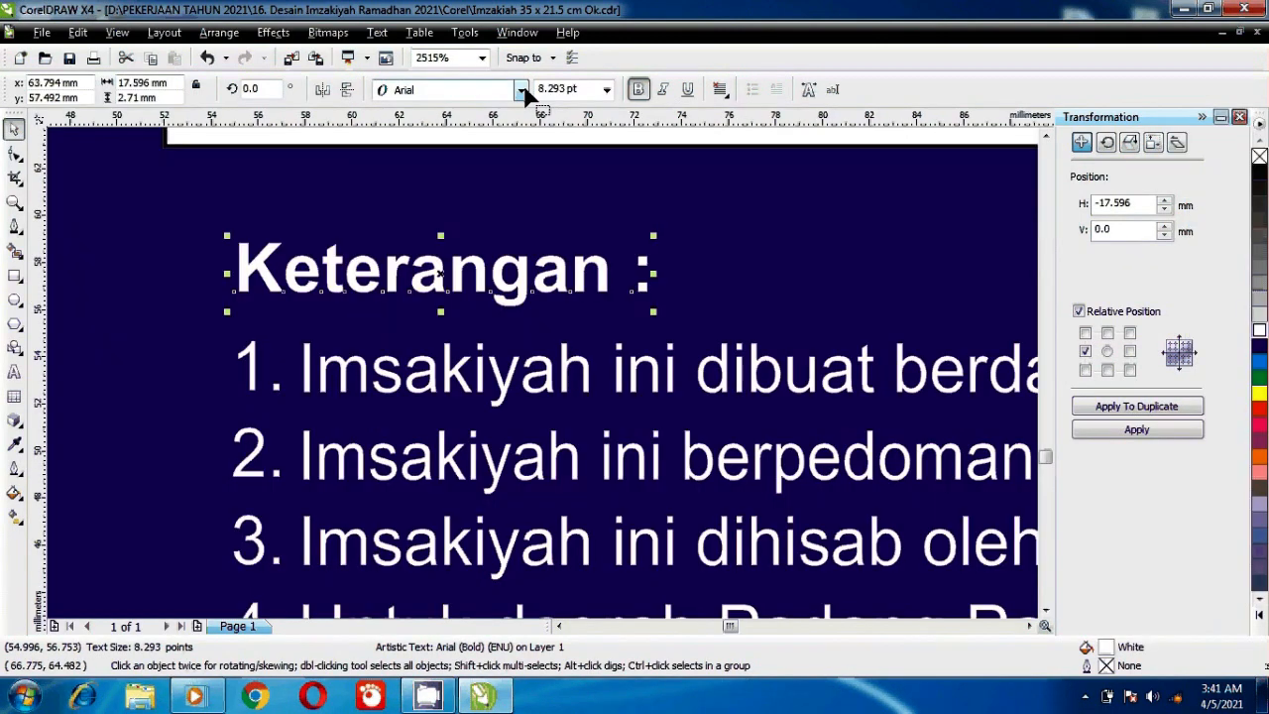
# - Remove the bold style from the "Keterangan :" heading and group it with the notes below it
pyautogui.hotkey('ctrl', 'b')
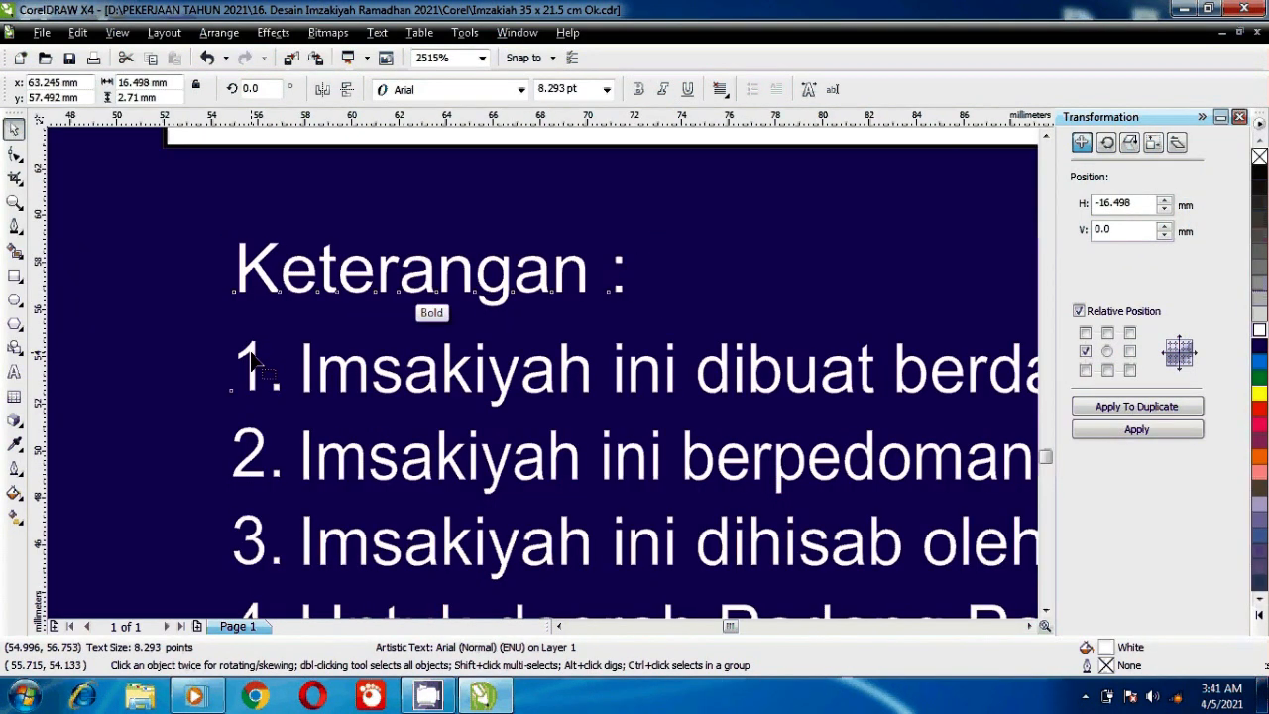
pyautogui.press('F3')
pyautogui.rightClick(337, 294)
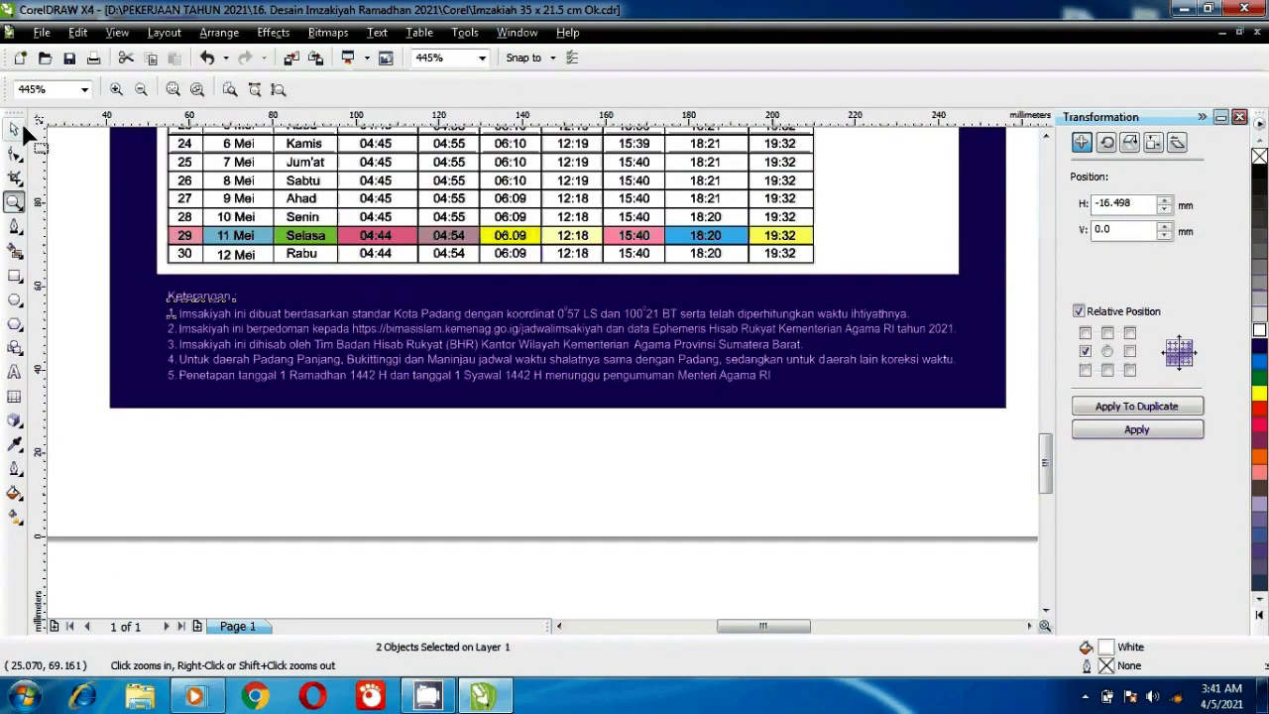
pyautogui.click(16, 128)
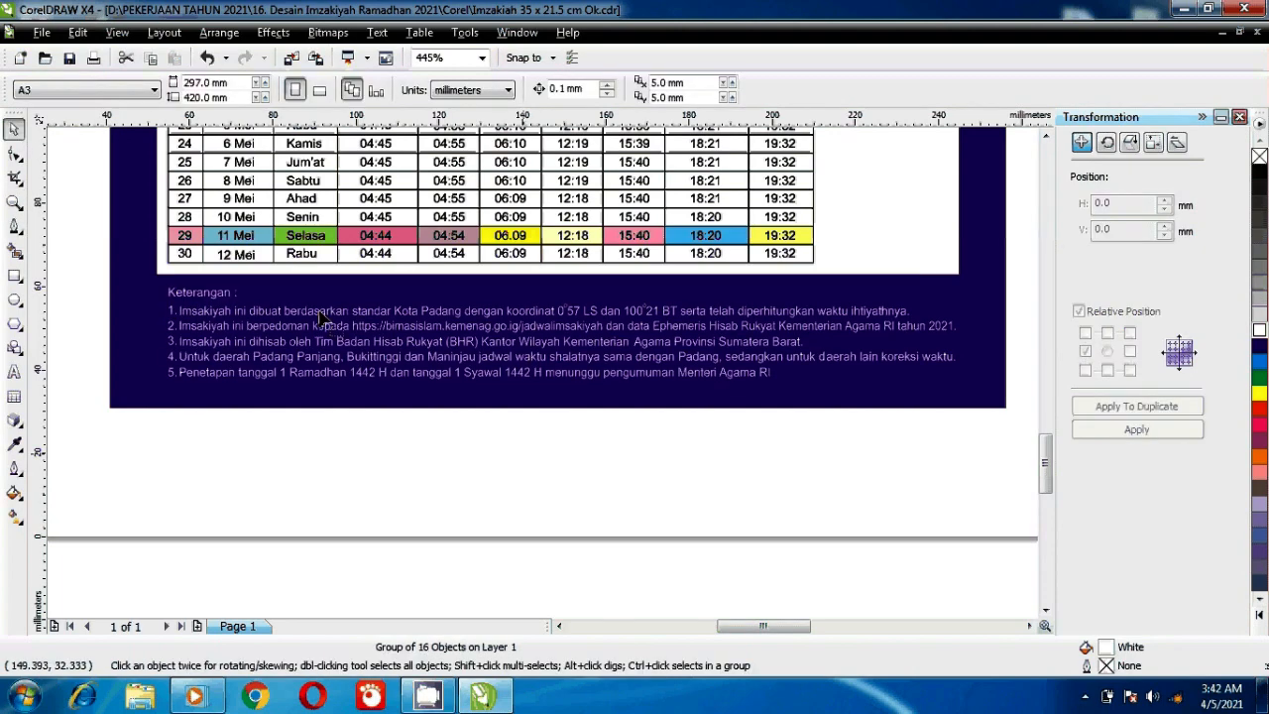
# - Change the Ijtima' Ramadhan and Ijtima' Syawal paragraphs above the table from bold to regular Arial
pyautogui.press('F3')
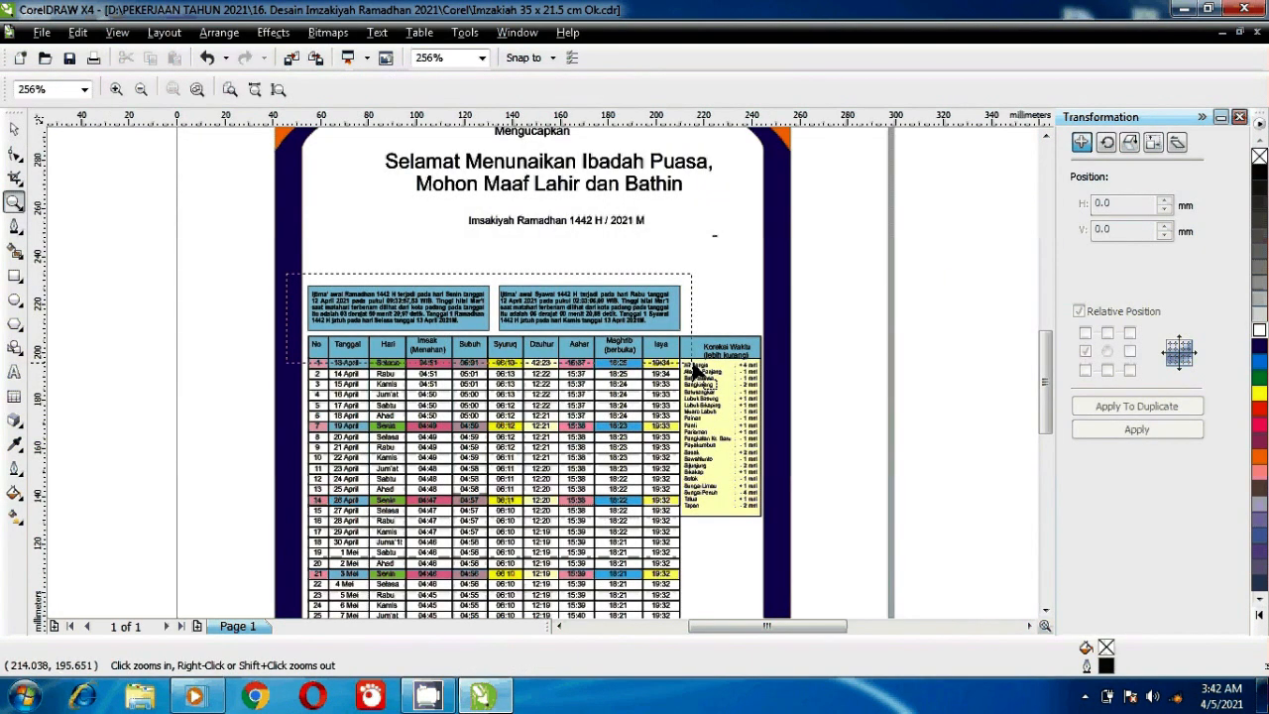
pyautogui.moveTo(692, 364); pyautogui.dragTo(692, 364)
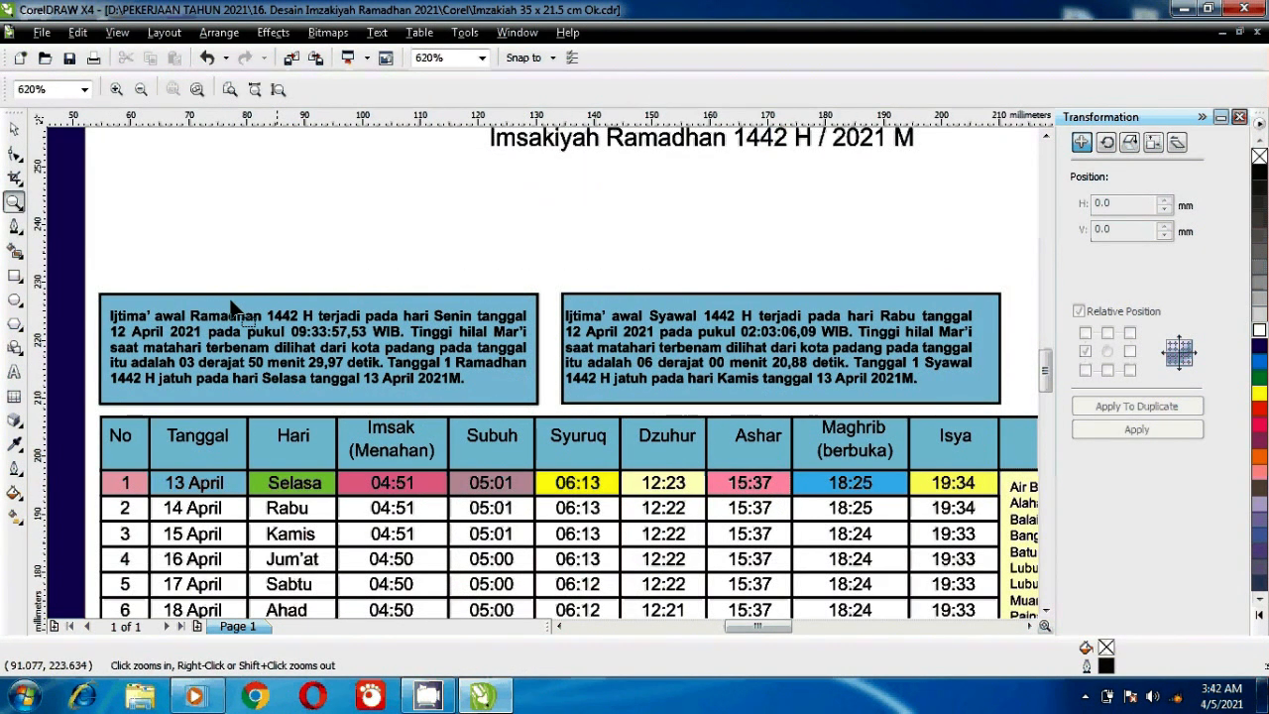
pyautogui.press('space')
pyautogui.click(595, 332)
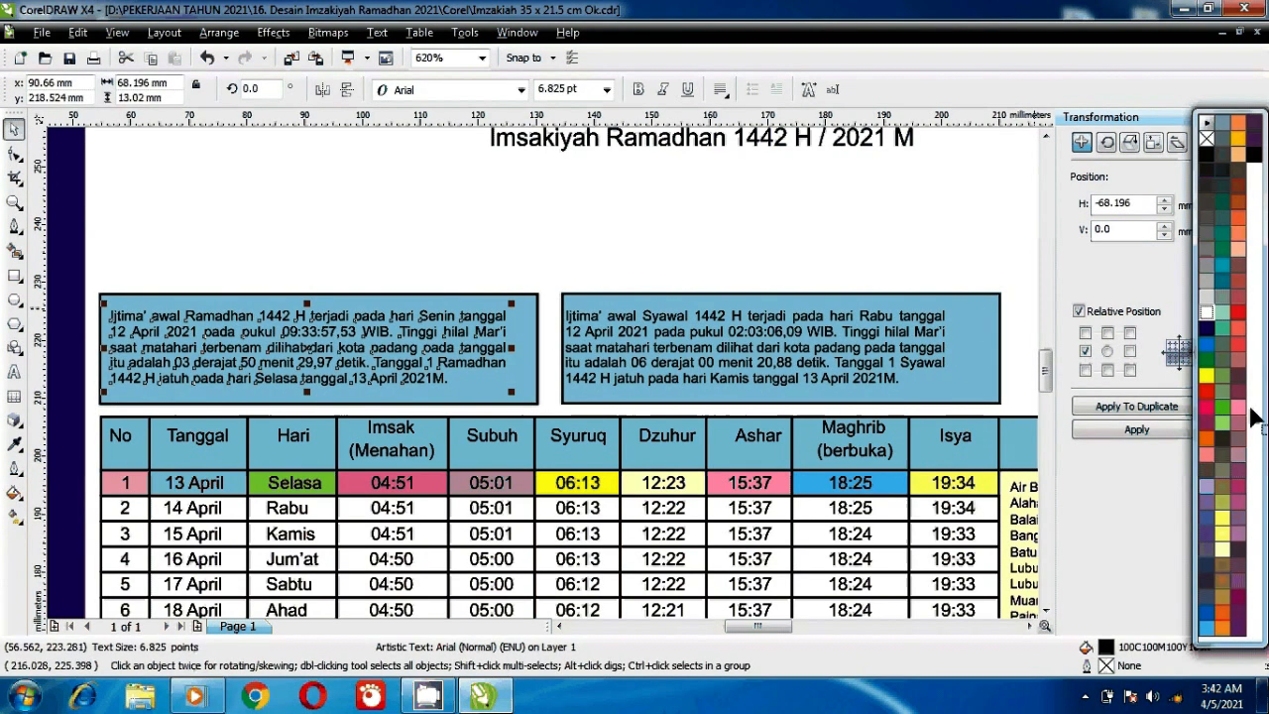
pyautogui.press('Tab')
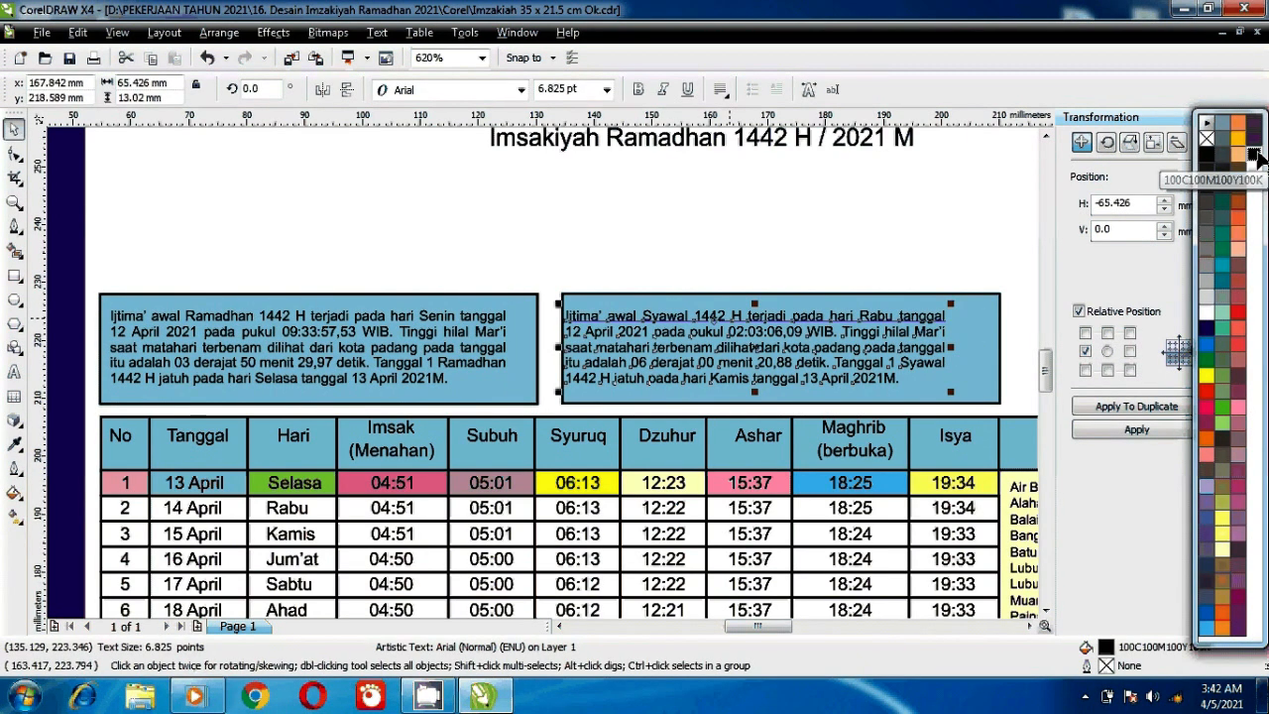
# - Shift the Ijtima' Syawal paragraph right inside its blue box and widen its lines to fill the box better
pyautogui.keyDown('shift'); pyautogui.click(952, 307); pyautogui.keyUp('shift')
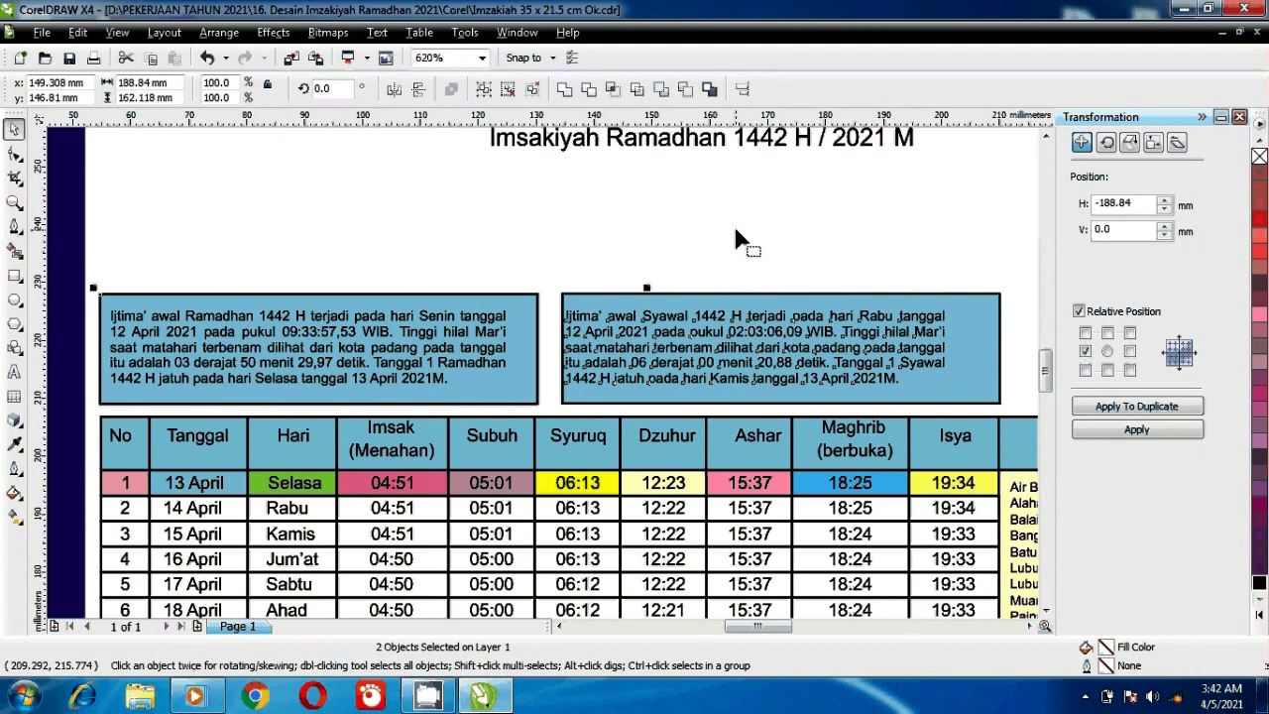
pyautogui.click(958, 365)
pyautogui.keyDown('shift'); pyautogui.click(960, 365); pyautogui.keyUp('shift')
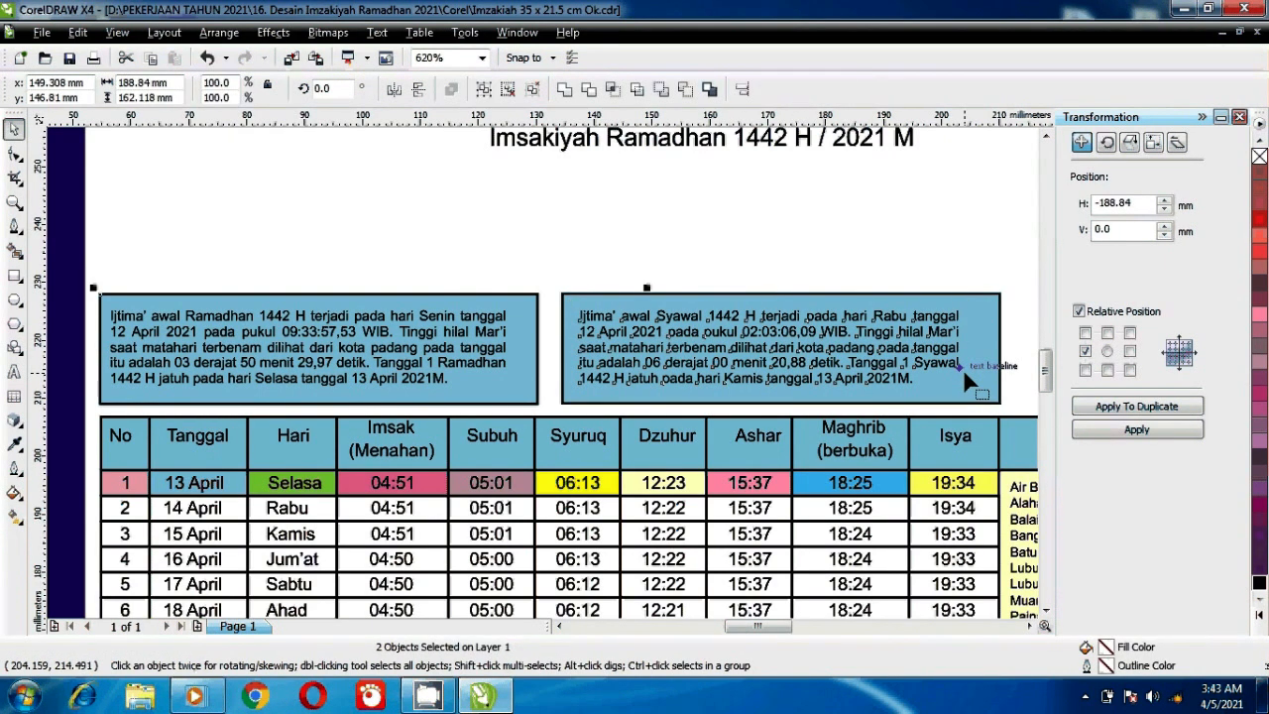
pyautogui.click(962, 369)
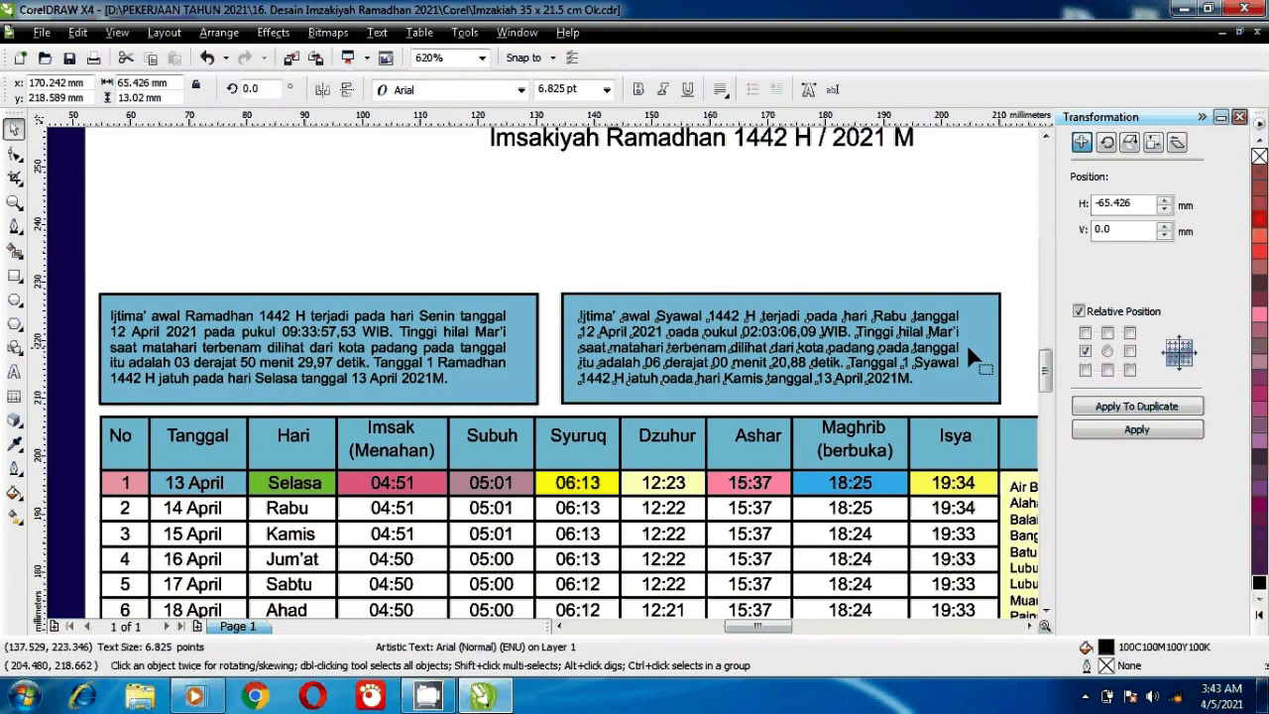
pyautogui.moveTo(967, 347); pyautogui.dragTo(988, 347)
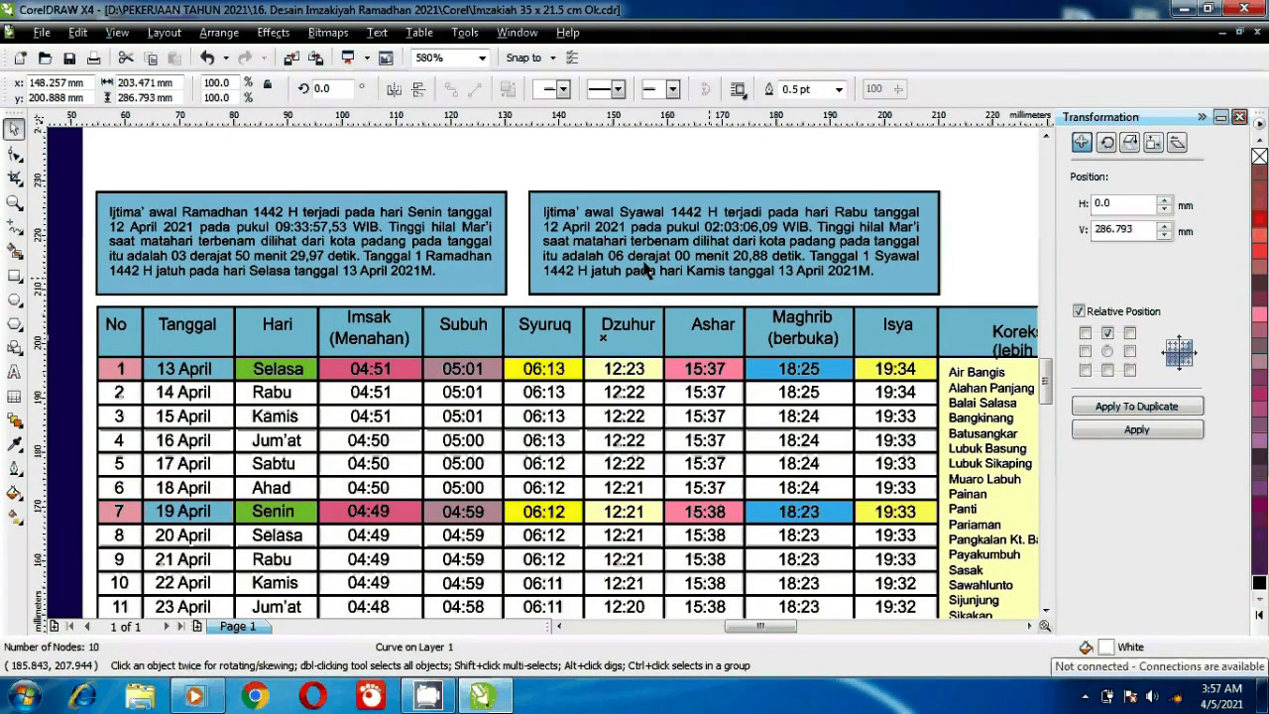
# - Widen the Ijtima' Ramadhan box to about 77 mm with its paragraph shifted right to match, and save the document
pyautogui.click(503, 268)
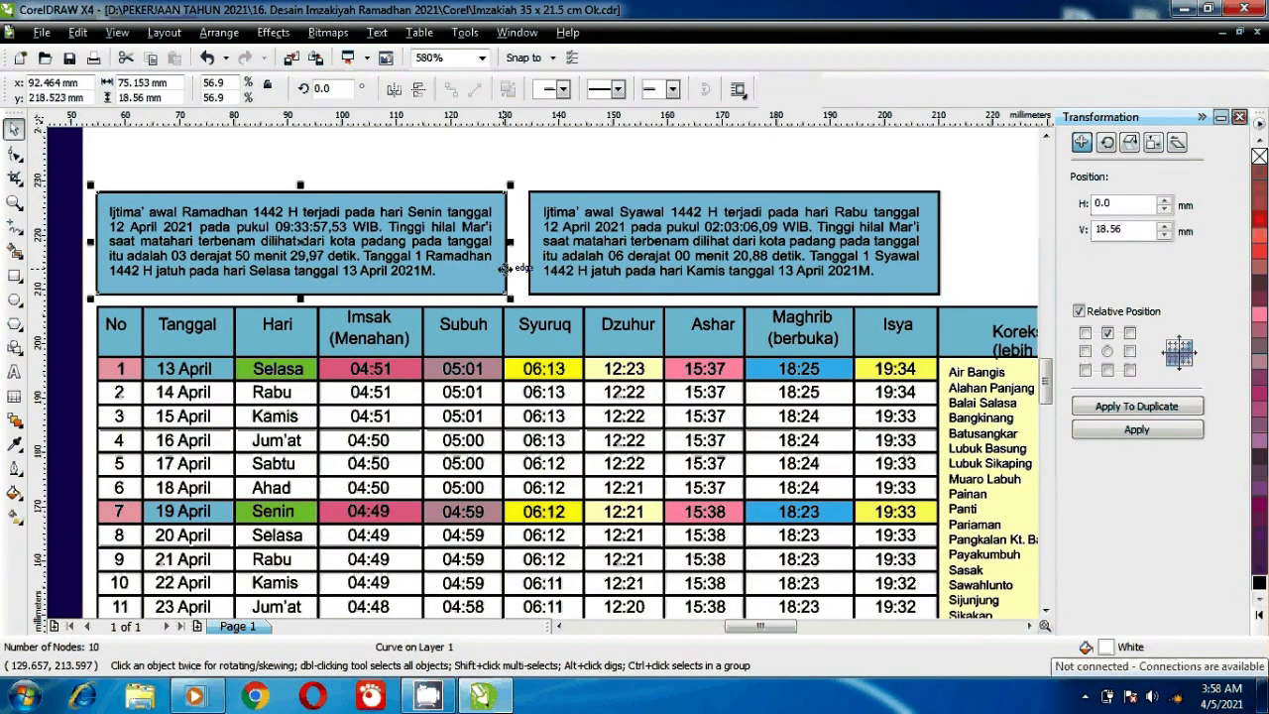
pyautogui.moveTo(503, 268); pyautogui.dragTo(525, 243)
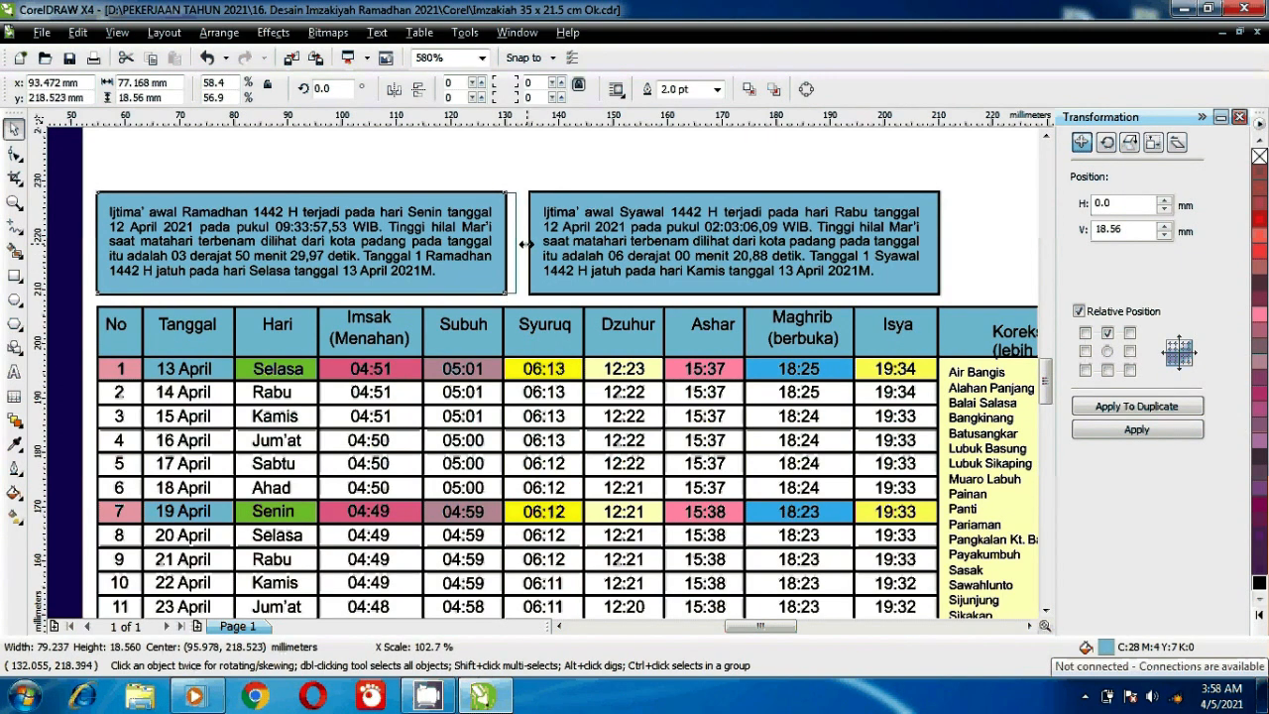
pyautogui.press('Tab')
pyautogui.press('Right')
pyautogui.press('Right')
pyautogui.press('Right')
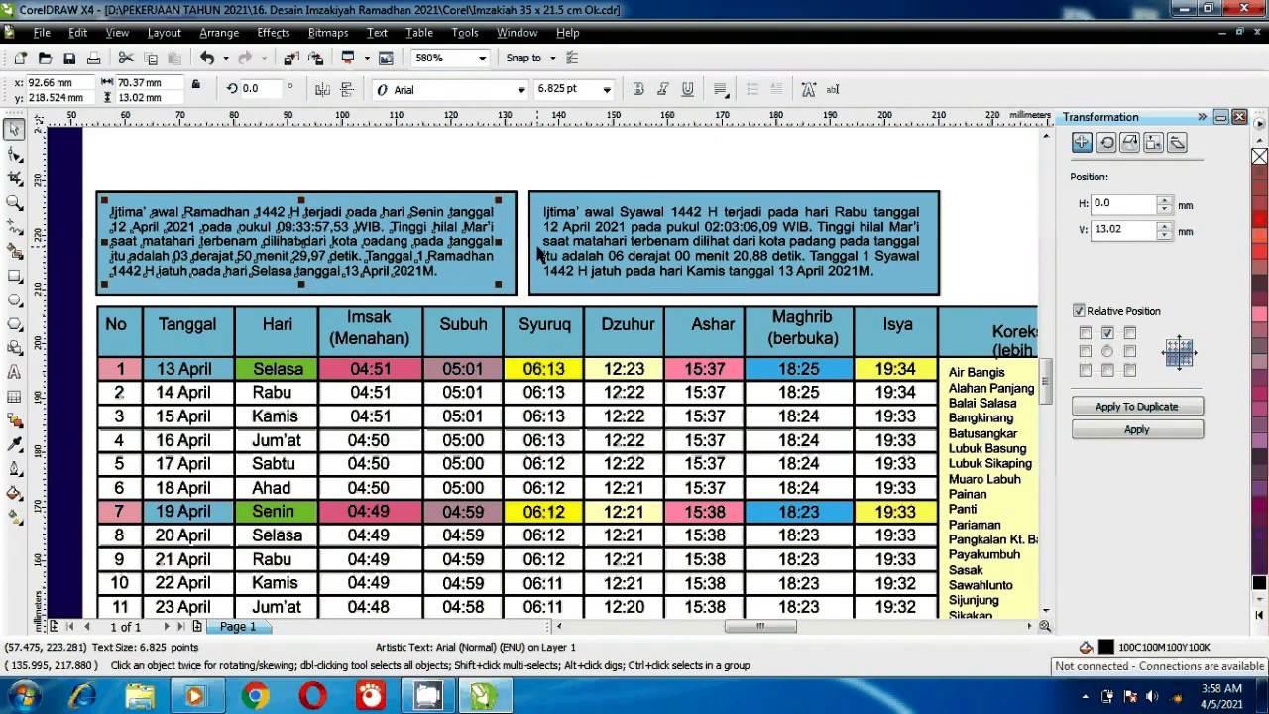
pyautogui.click(410, 269)
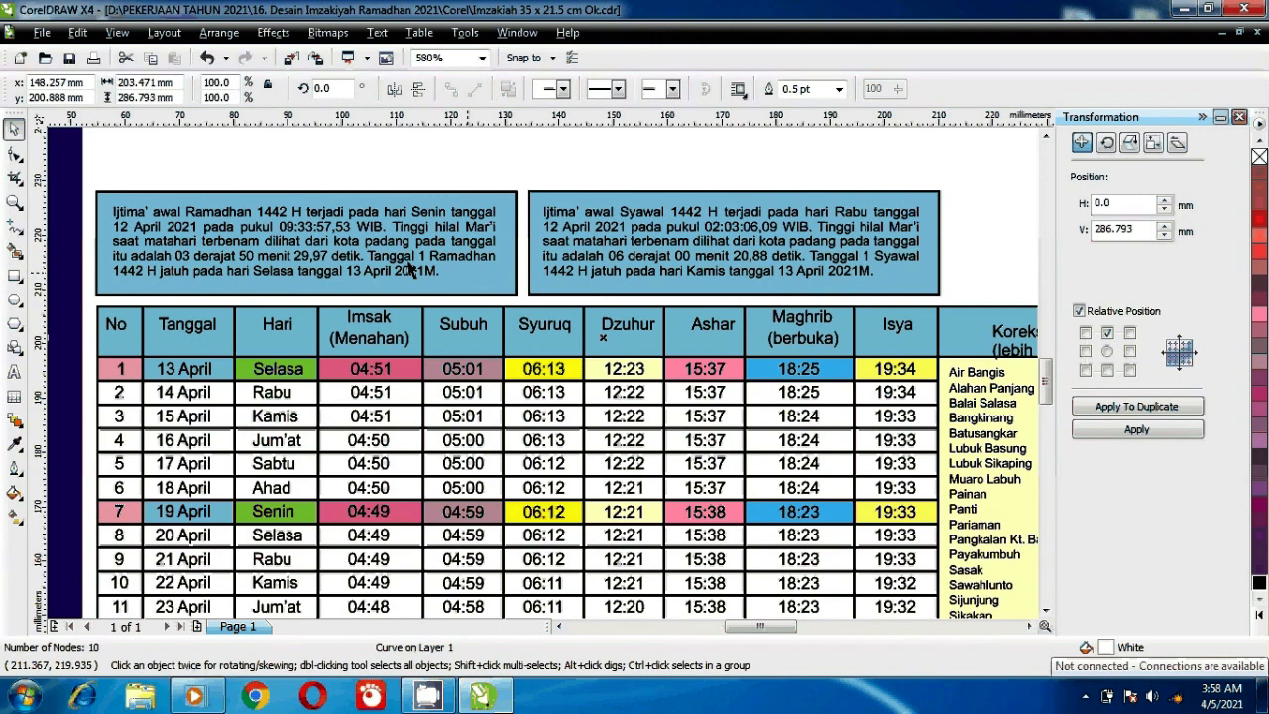
pyautogui.click(69, 60)
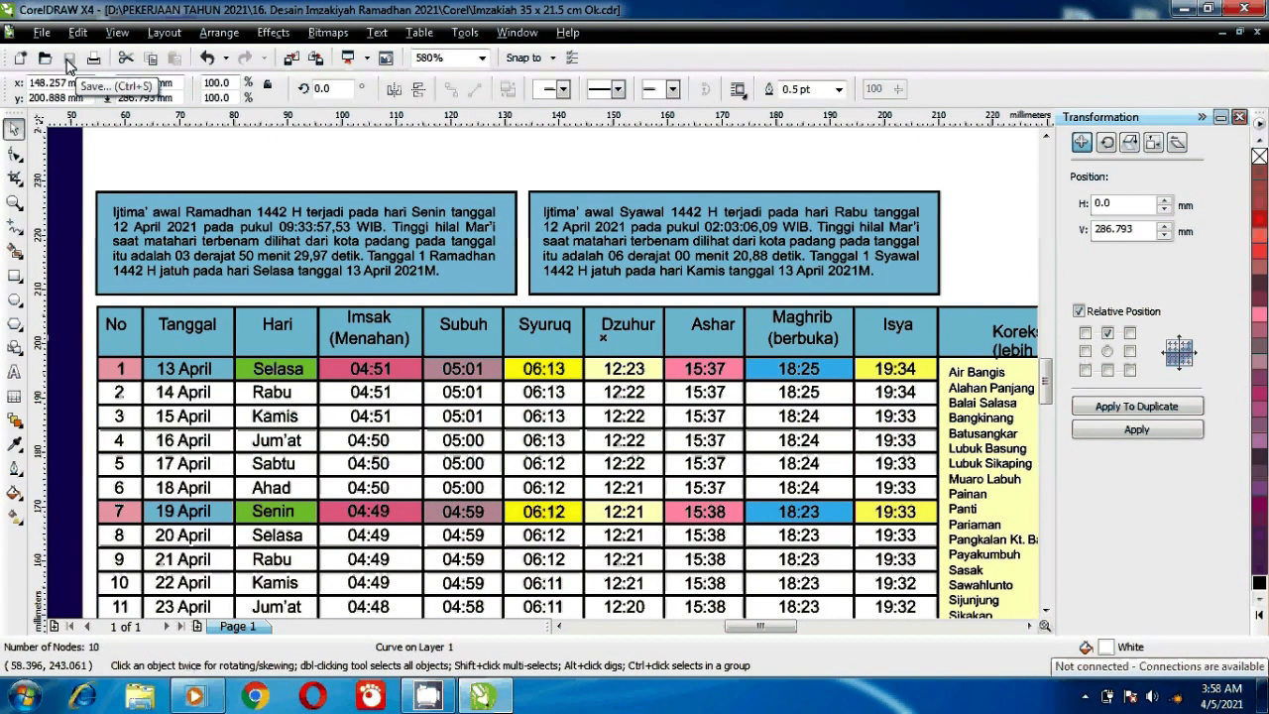
# - Stretch all eleven table header cells, from No to Koreksi Waktu, slightly upward towards the blue text boxes
pyautogui.click(146, 312)
pyautogui.keyDown('shift'); pyautogui.click(188, 314); pyautogui.keyUp('shift')
pyautogui.keyDown('shift'); pyautogui.click(278, 314); pyautogui.keyUp('shift')
pyautogui.keyDown('shift'); pyautogui.click(369, 314); pyautogui.keyUp('shift')
pyautogui.keyDown('shift'); pyautogui.click(463, 313); pyautogui.keyUp('shift')
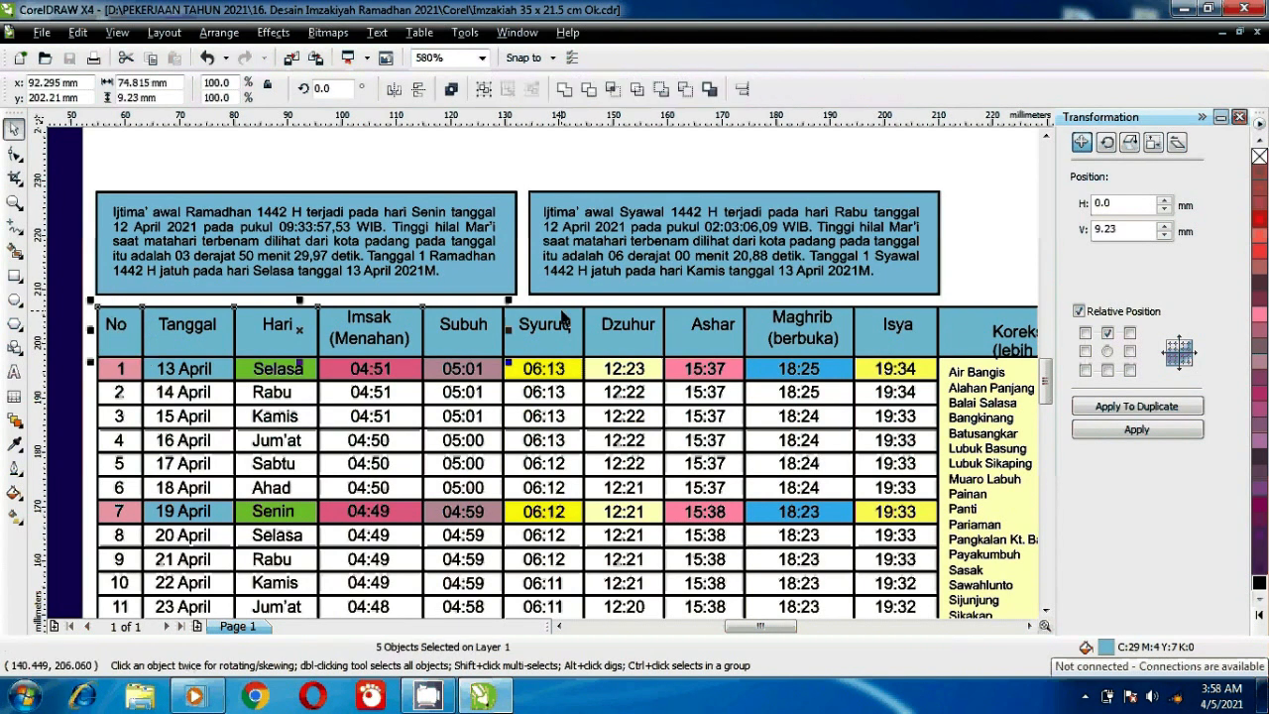
pyautogui.keyDown('shift'); pyautogui.click(561, 315); pyautogui.keyUp('shift')
pyautogui.keyDown('shift'); pyautogui.click(635, 315); pyautogui.keyUp('shift')
pyautogui.keyDown('shift'); pyautogui.click(714, 315); pyautogui.keyUp('shift')
pyautogui.keyDown('shift'); pyautogui.click(808, 315); pyautogui.keyUp('shift')
pyautogui.keyDown('shift'); pyautogui.click(897, 315); pyautogui.keyUp('shift')
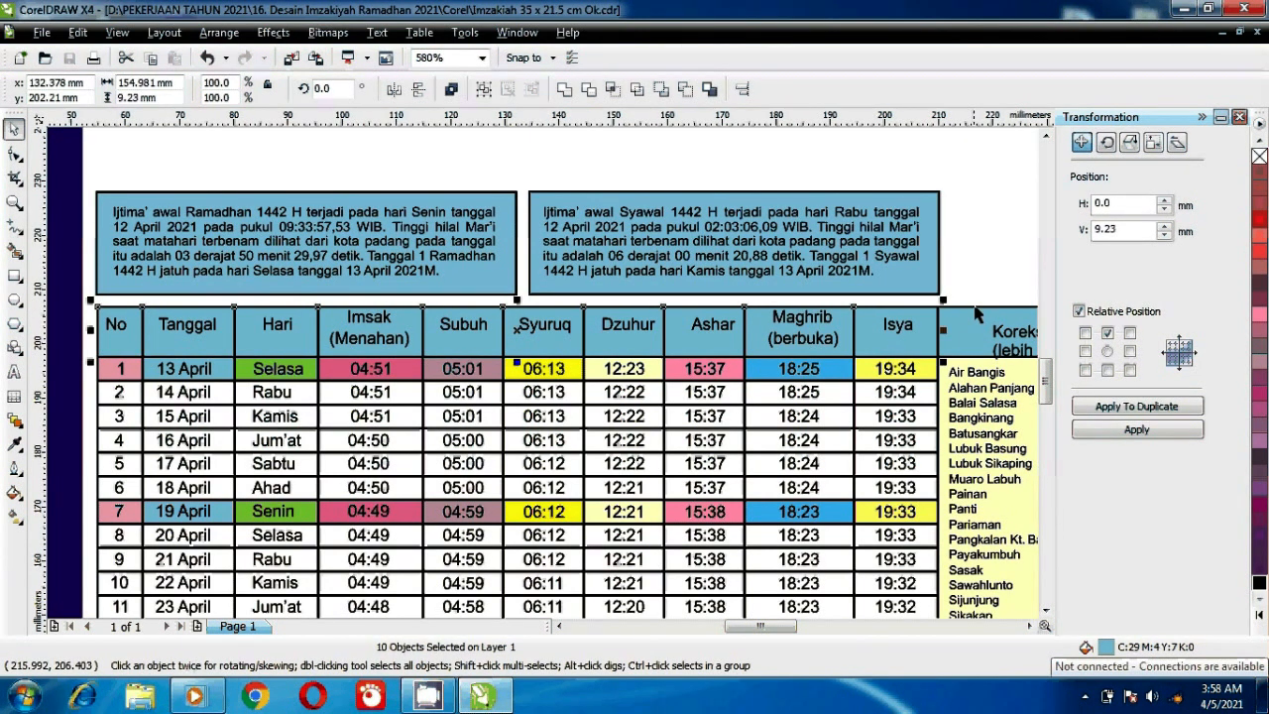
pyautogui.keyDown('shift'); pyautogui.click(977, 314); pyautogui.keyUp('shift')
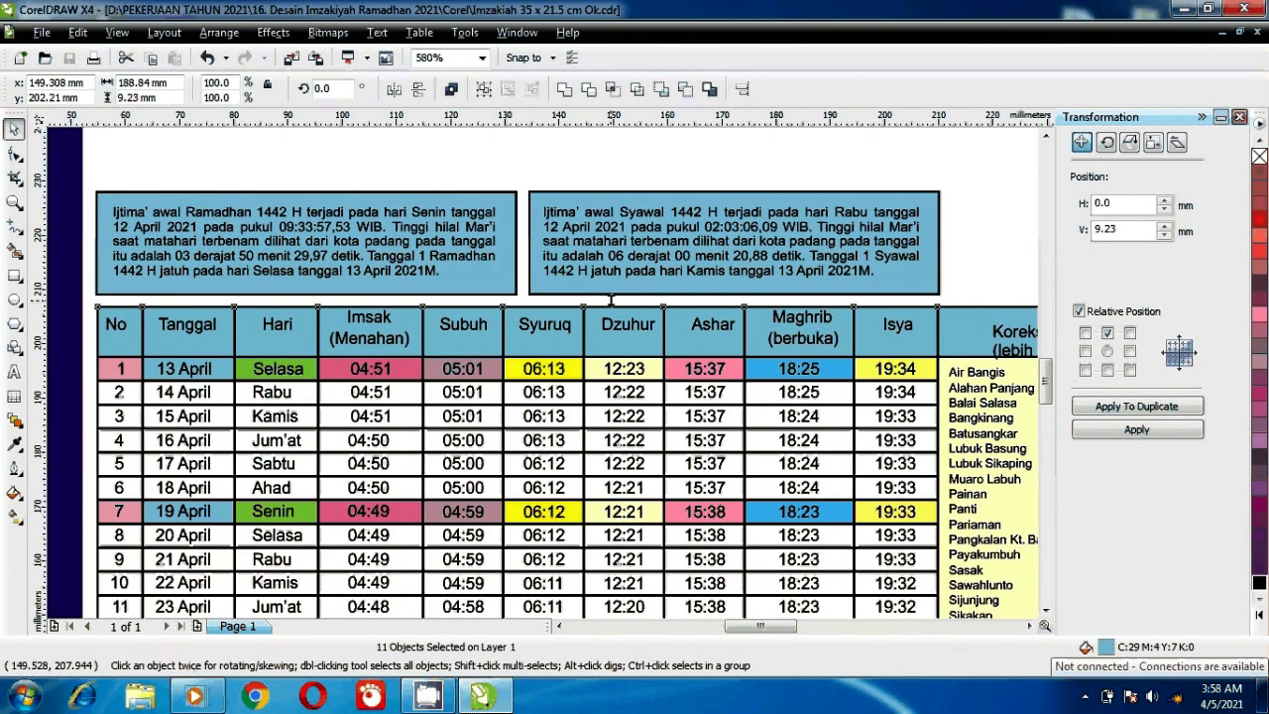
pyautogui.moveTo(611, 300); pyautogui.dragTo(611, 292)
# - Move the "Koreksi Waktu (lebih kurang)" heading up and to the left to centre it in its header cell
pyautogui.hscroll(2, 1018, 386)
pyautogui.click(822, 337)
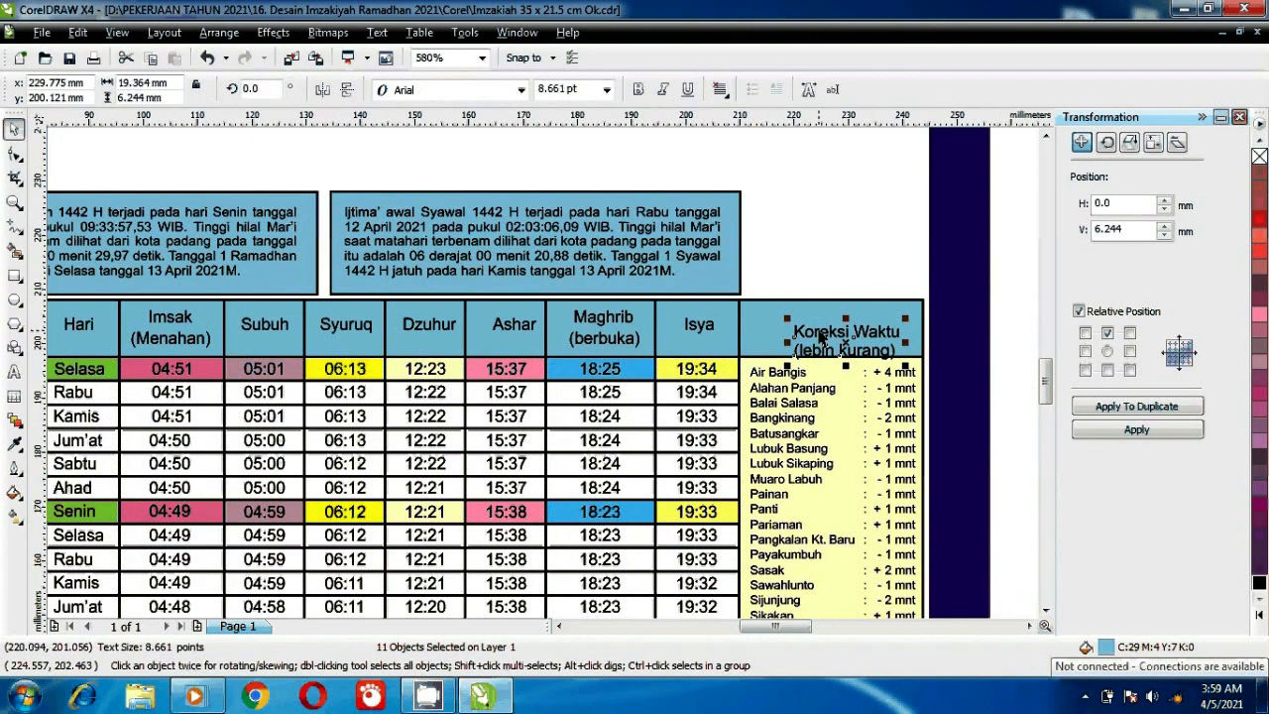
pyautogui.press('Up')
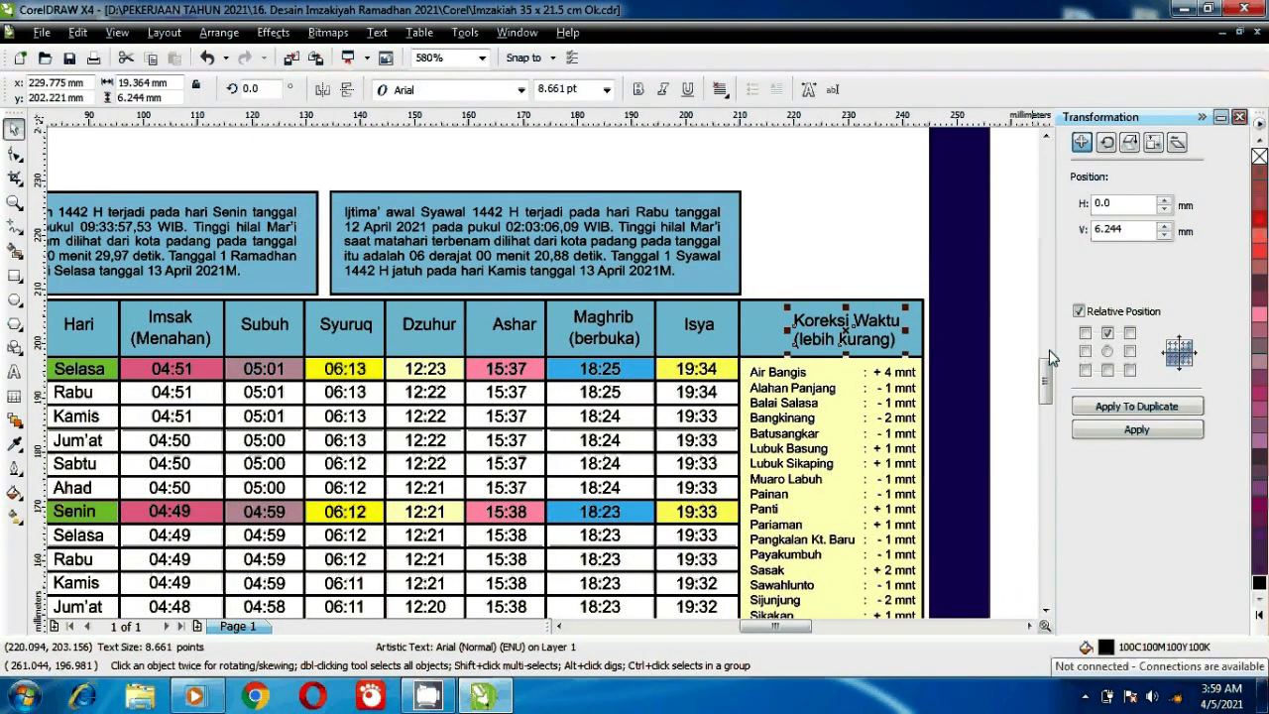
pyautogui.press('Left')
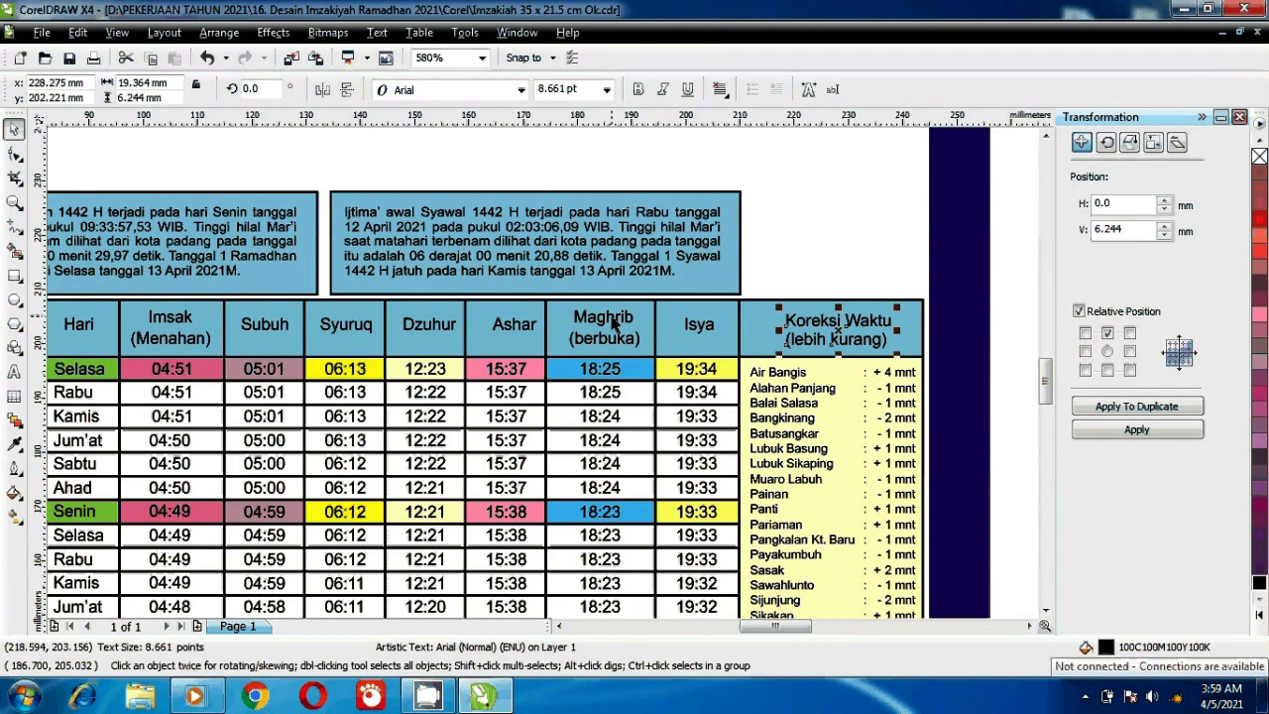
pyautogui.click(804, 170)
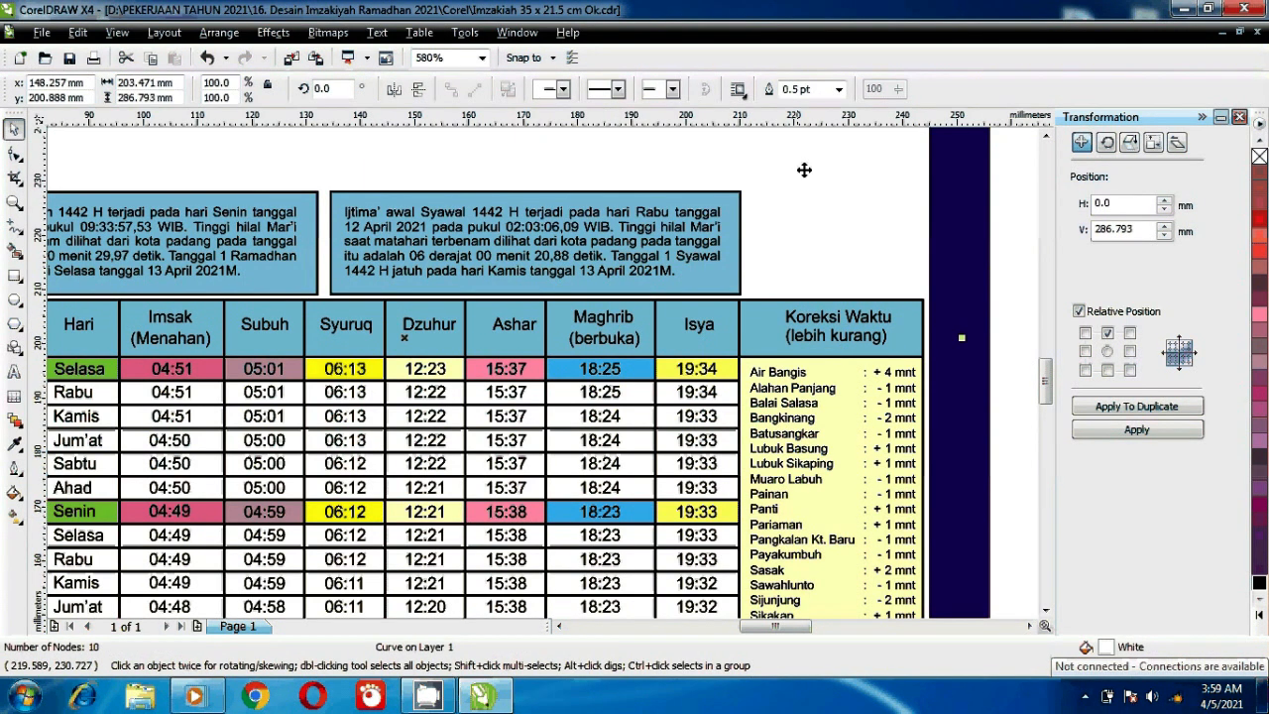
# - Move both Ijtima' boxes with their paragraphs slightly up from the table header and save the document
pyautogui.press('z')
pyautogui.rightClick(674, 443)
pyautogui.press('space')
pyautogui.moveTo(172, 236); pyautogui.dragTo(787, 325)
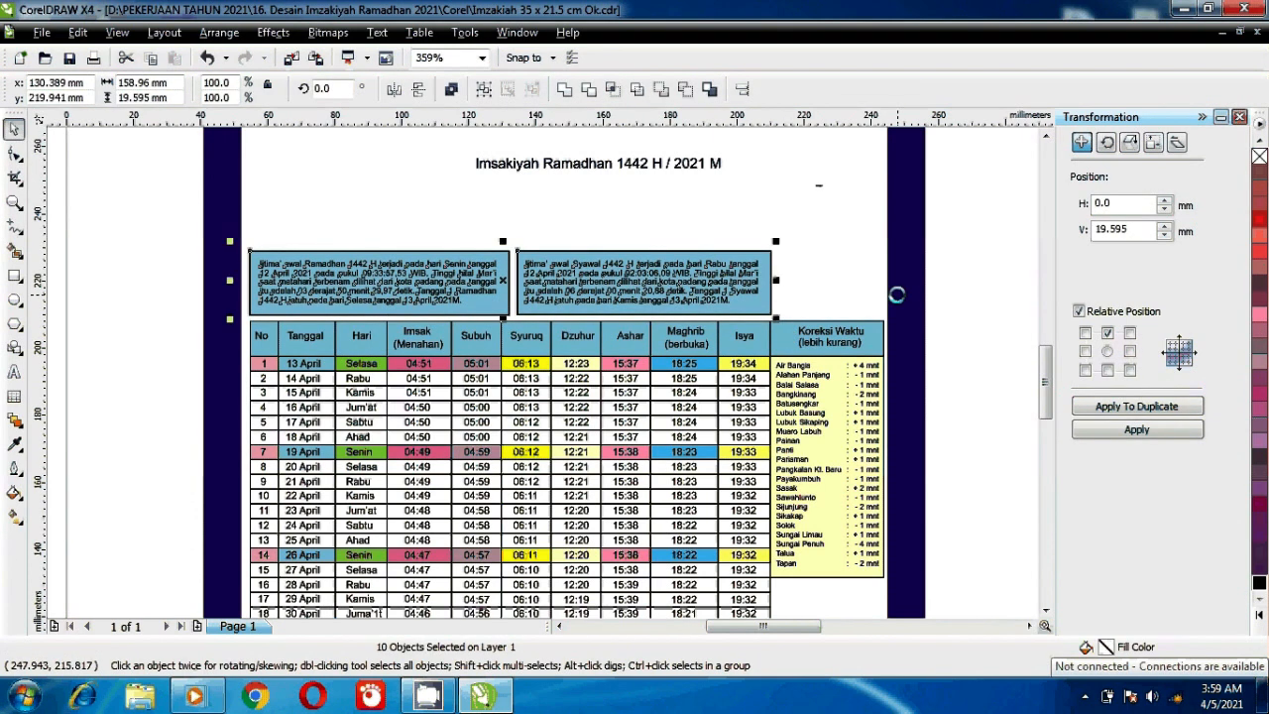
pyautogui.click(142, 260)
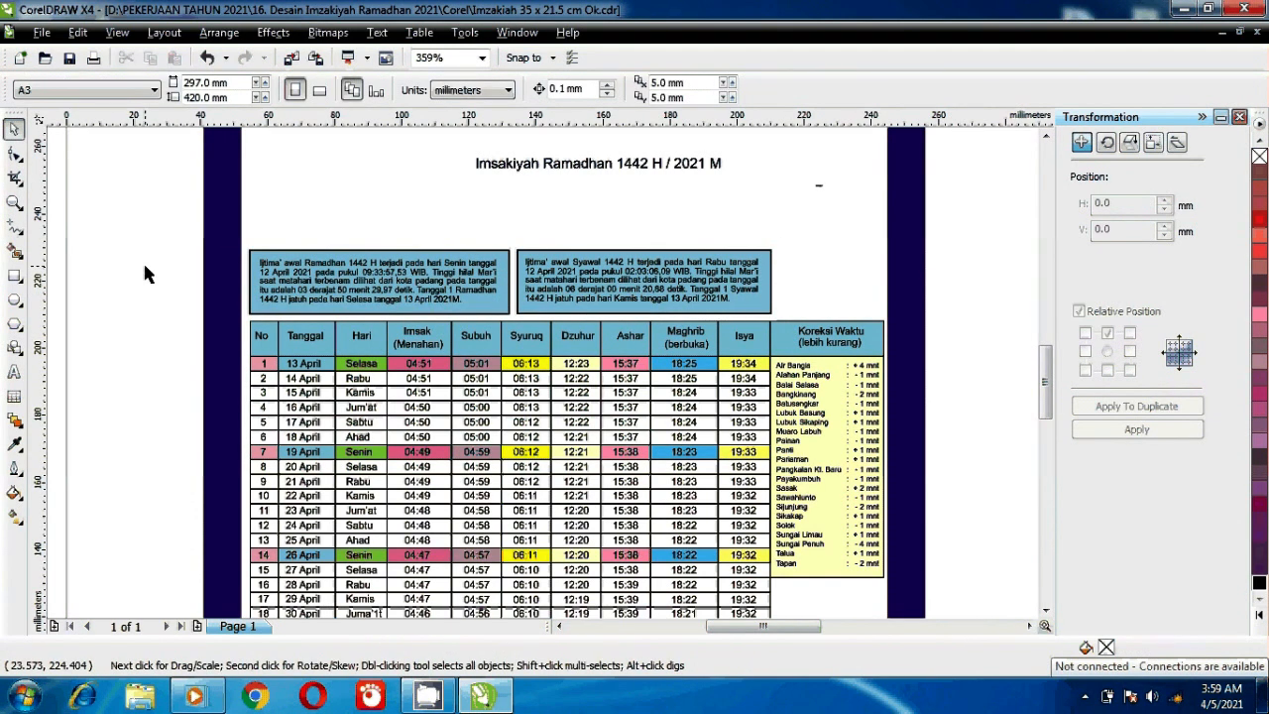
pyautogui.click(70, 57)
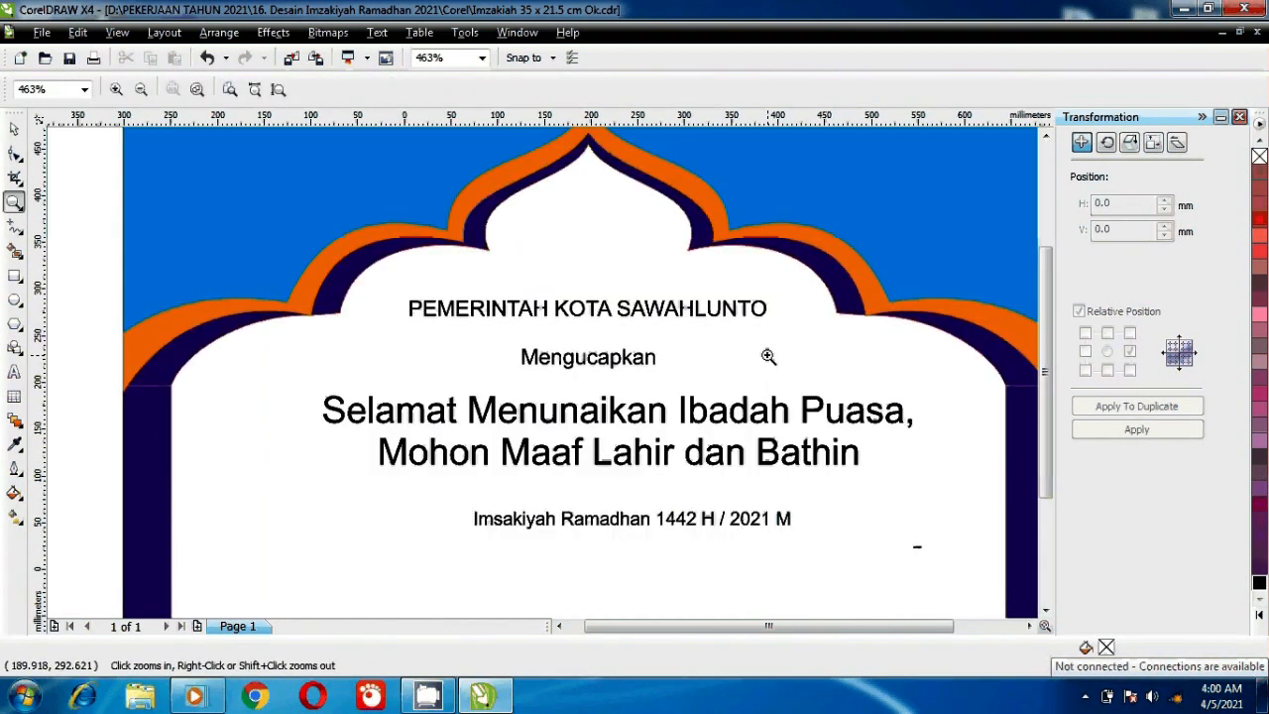